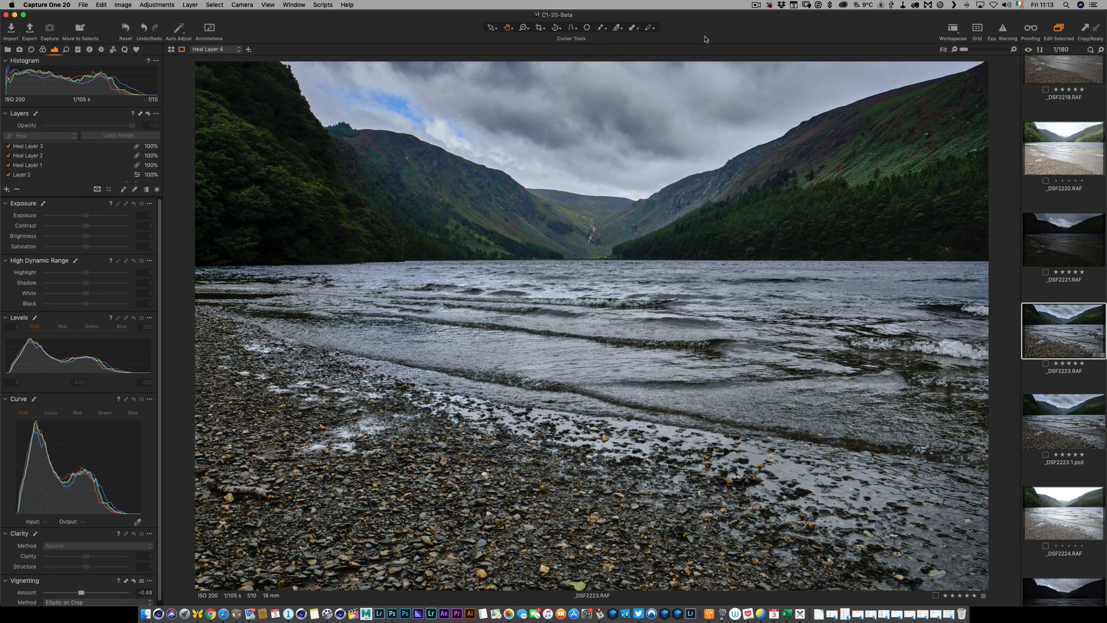
Step: Draw a rule-of-thirds grid over the lake photo with the annotation tool, using two horizontal and two vertical lines
left_click(650, 27)
left_click_drag(260, 265, 873, 243)
left_click_drag(279, 445, 988, 424)
left_click_drag(453, 147, 487, 489)
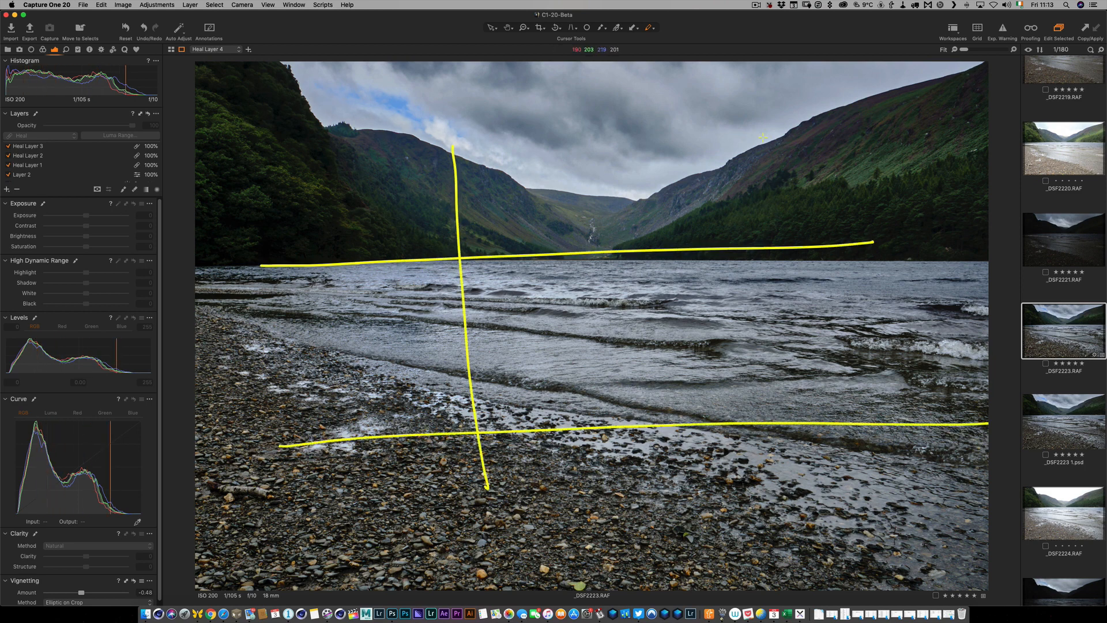
left_click_drag(737, 141, 749, 289)
left_click_drag(754, 340, 773, 510)
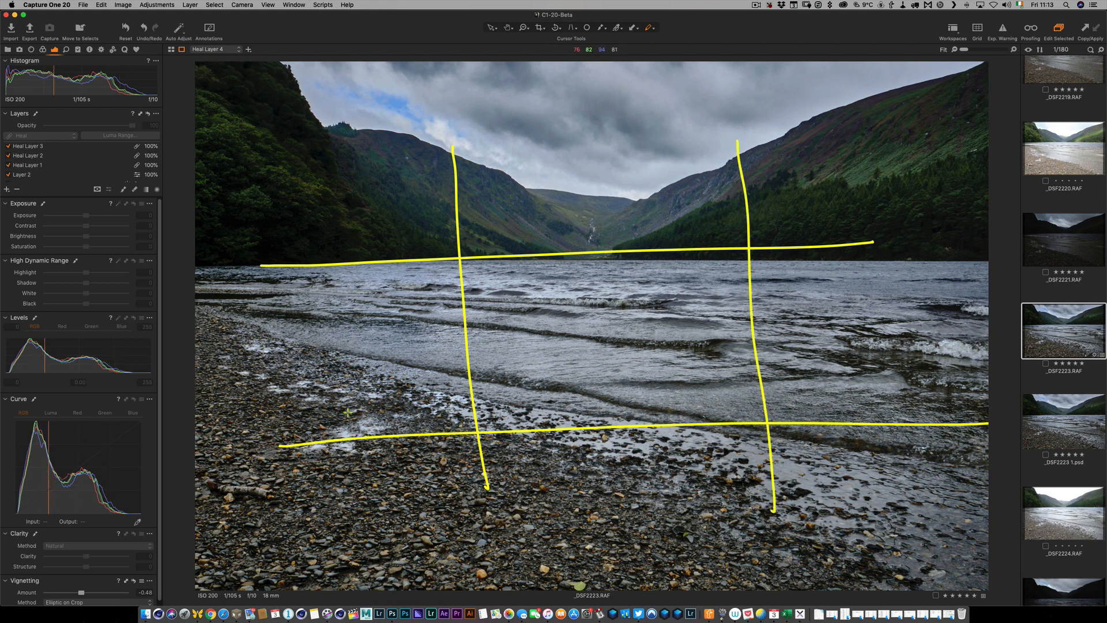
Step: Annotate the pebble foreground with a wide zigzag and add a downward arrow pointing at the lower grid line
mouse_move(276, 378)
left_mouse_down()
mouse_move(280, 452)
mouse_move(473, 435)
mouse_move(770, 499)
mouse_move(798, 544)
left_mouse_up()
left_click_drag(568, 369, 575, 425)
left_click_drag(544, 389, 583, 400)
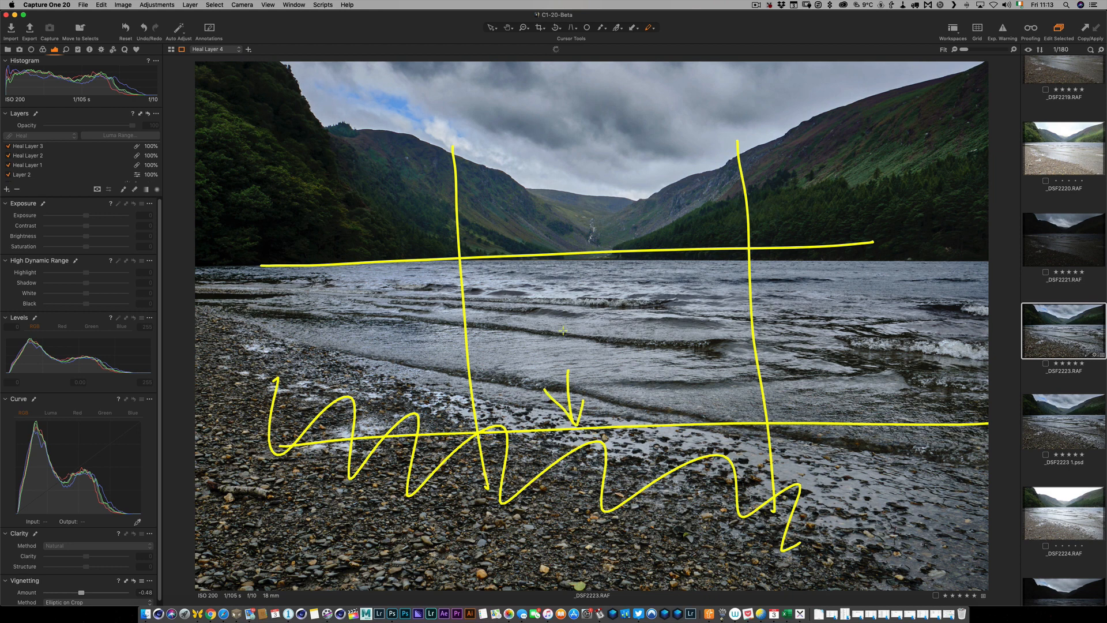
Step: Handwrite "something" over the water in the centre of the grid, with one line above and one below the word
left_click_drag(521, 325, 508, 349)
mouse_move(542, 330)
left_mouse_down()
mouse_move(544, 345)
mouse_move(594, 347)
left_mouse_up()
mouse_move(596, 311)
left_mouse_down()
mouse_move(599, 344)
mouse_move(644, 332)
mouse_move(679, 341)
left_mouse_up()
left_click_drag(525, 368, 693, 365)
left_click_drag(527, 306, 678, 292)
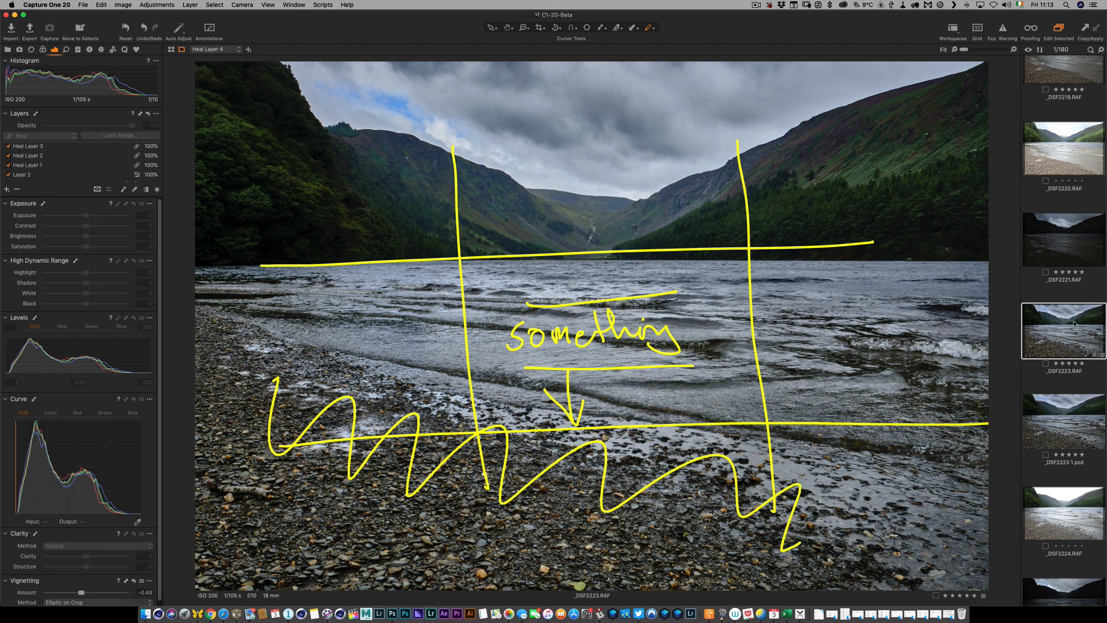
Step: Look through the later shots and view the driftwood images _DSF2232.RAF and _DSF2235.RAF
scroll(1065, 356, "down", 8)
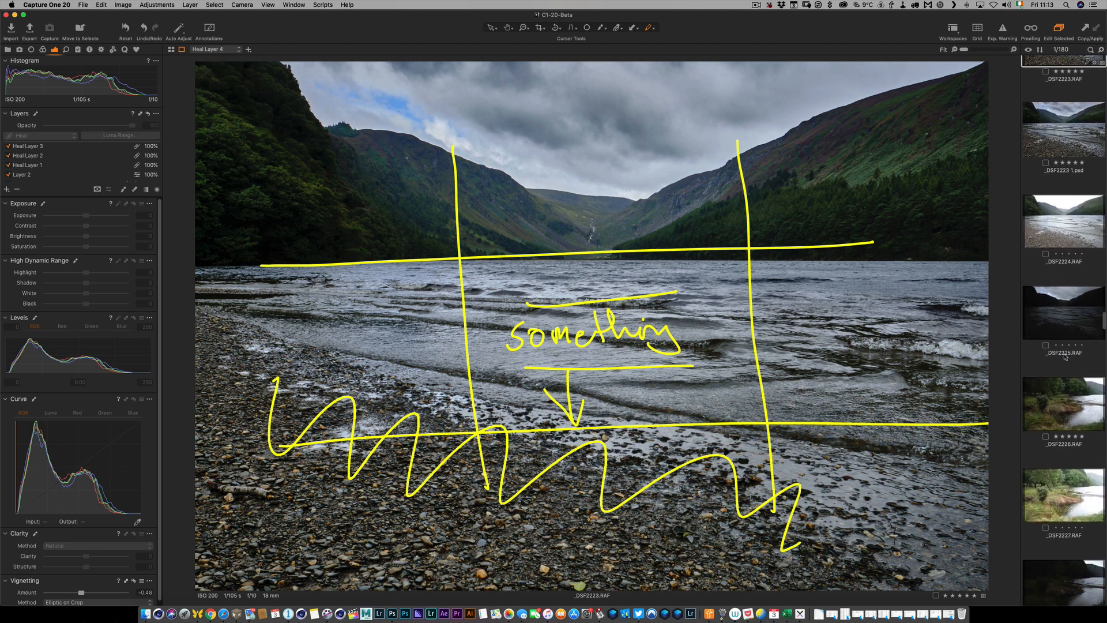
scroll(1065, 356, "down", 6)
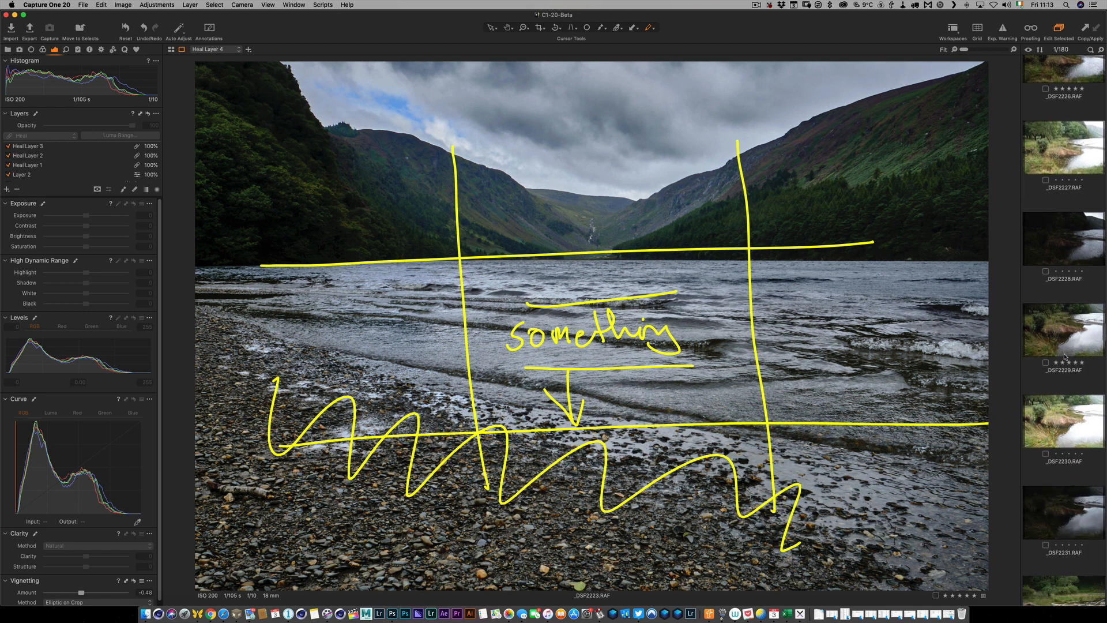
scroll(1072, 353, "down", 6)
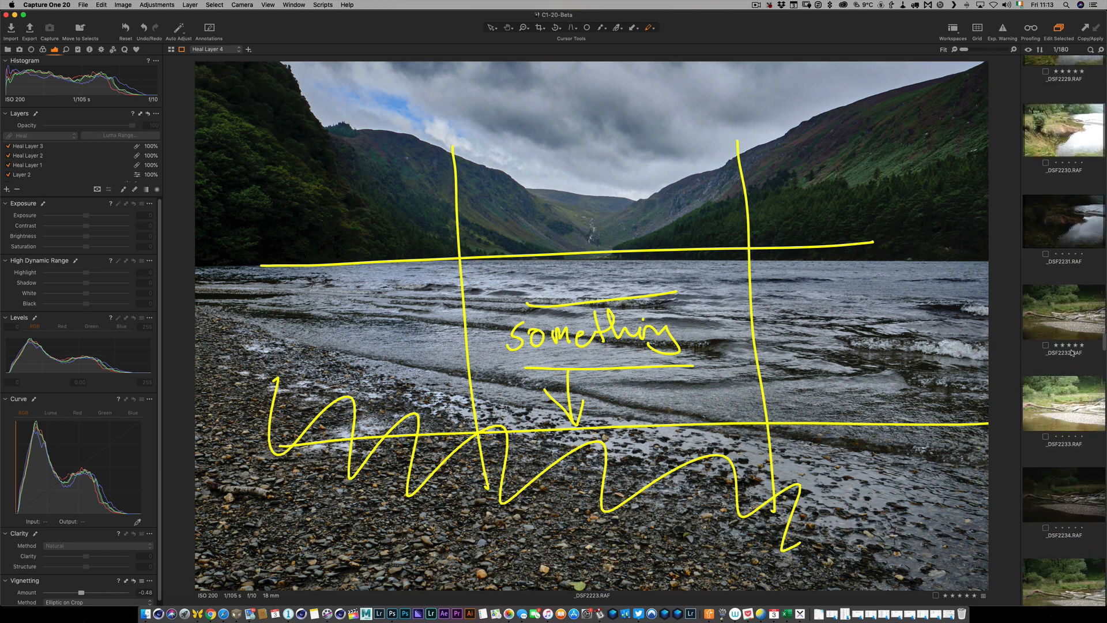
left_click(1048, 320)
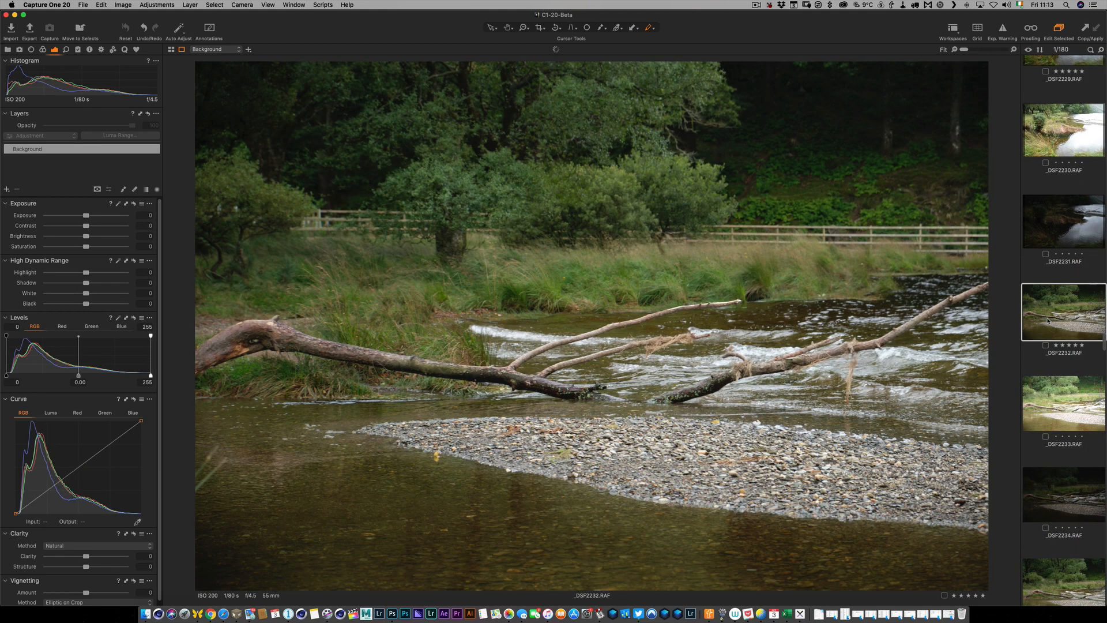
scroll(1056, 385, "down", 4)
left_click(1058, 391)
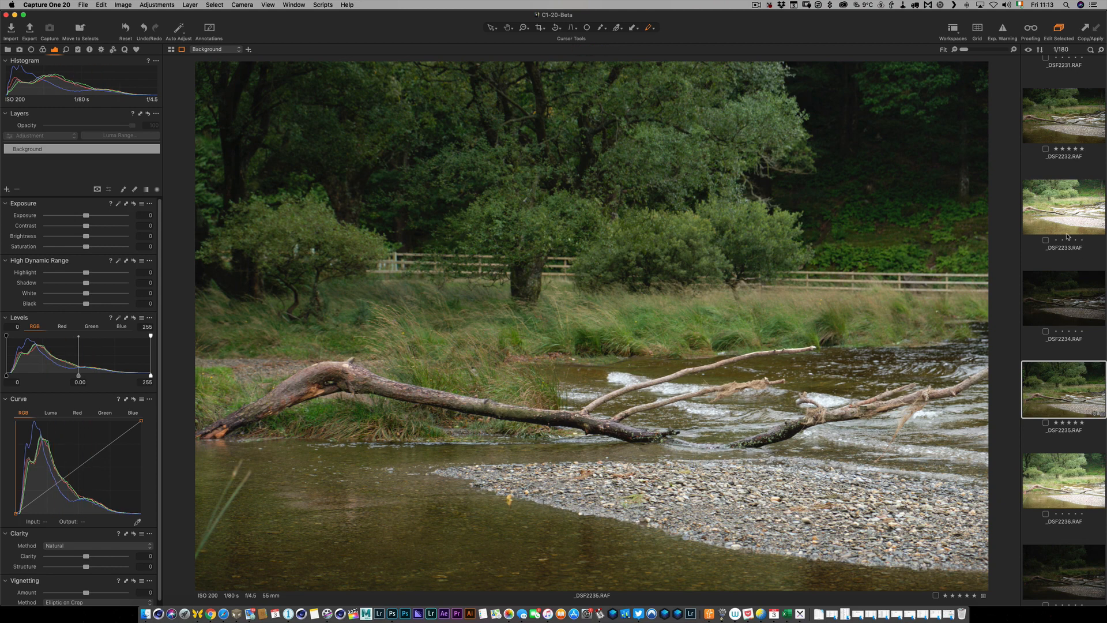
Step: Return to the lake photo _DSF2223.RAF and leave the annotation tool to view it without the drawn markings
scroll(1066, 236, "up", 10)
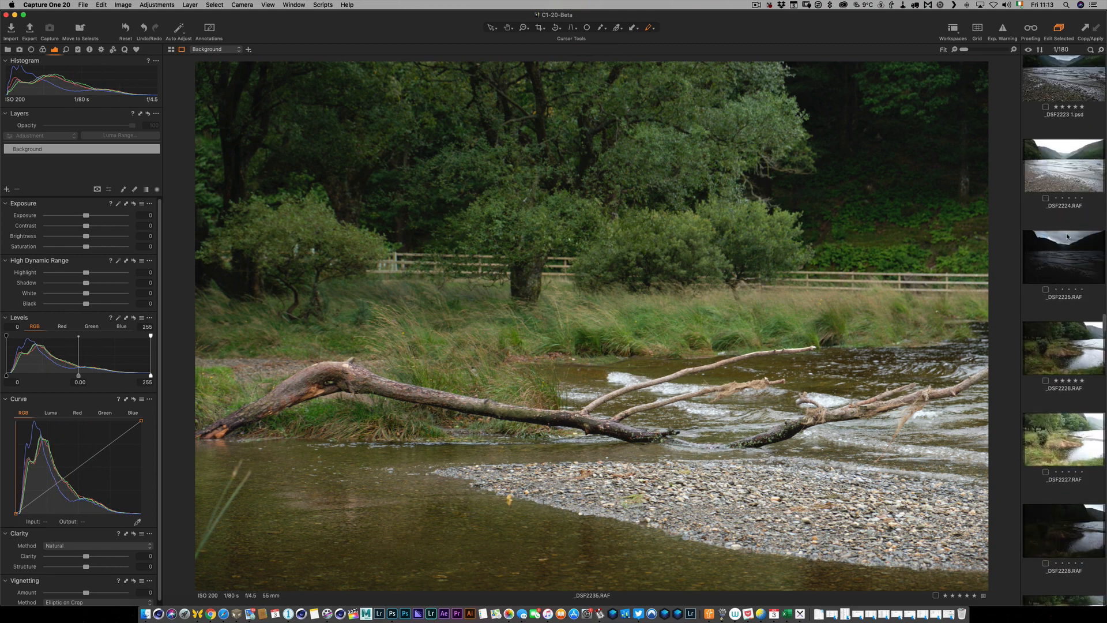
scroll(1067, 236, "up", 5)
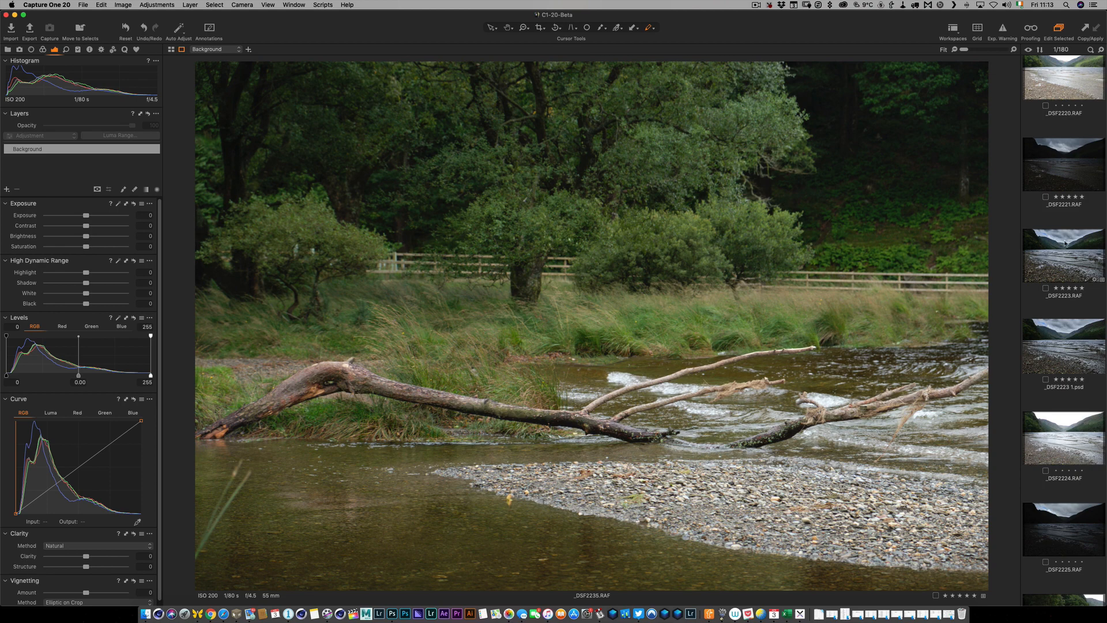
left_click(1065, 271)
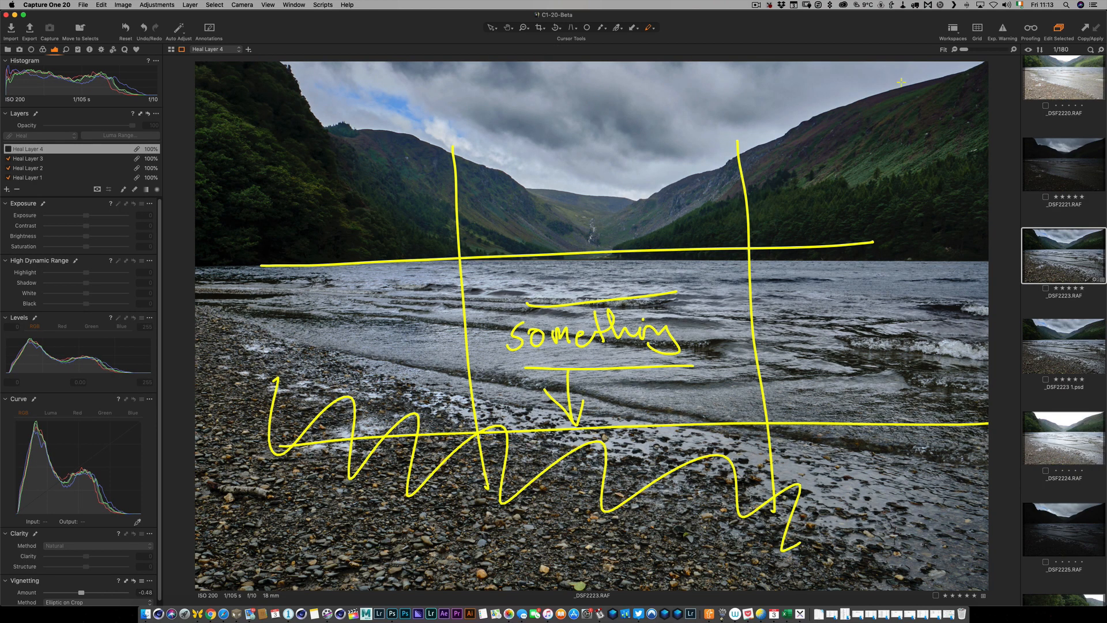
left_click(650, 29)
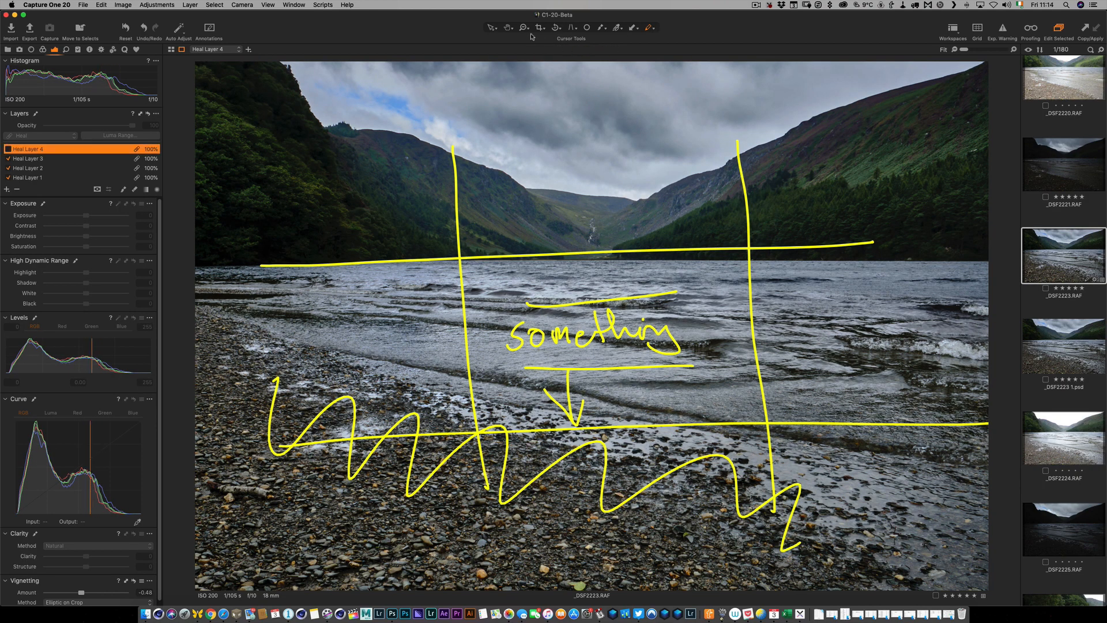
left_click(508, 28)
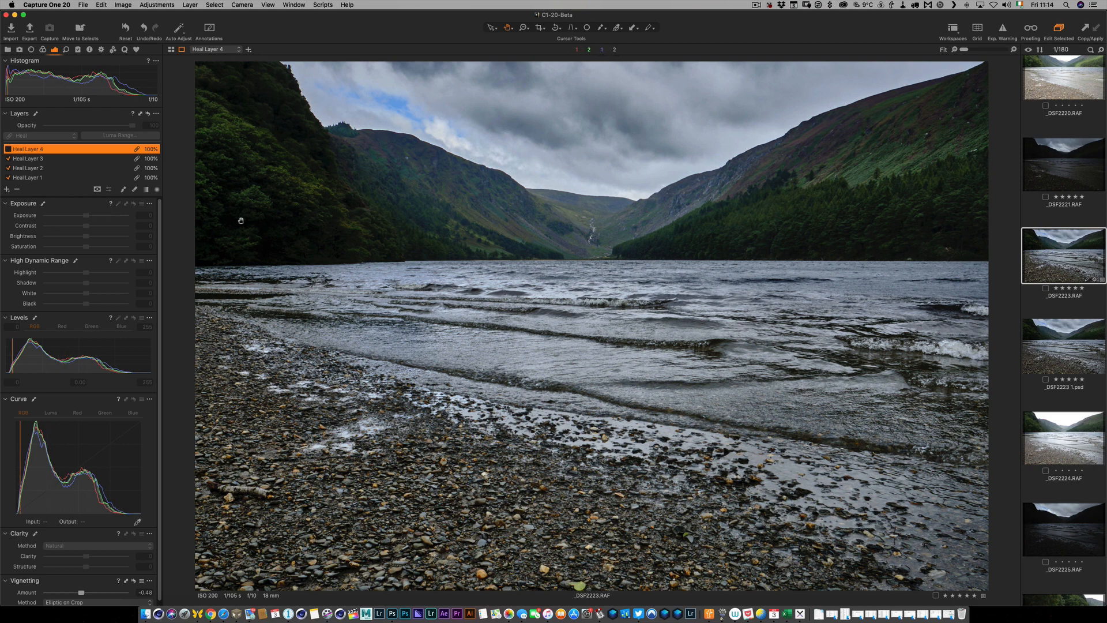
left_click(126, 29)
Step: Switch to Photoshop and bring up the _DSF2235.tif document
key("super+Tab")
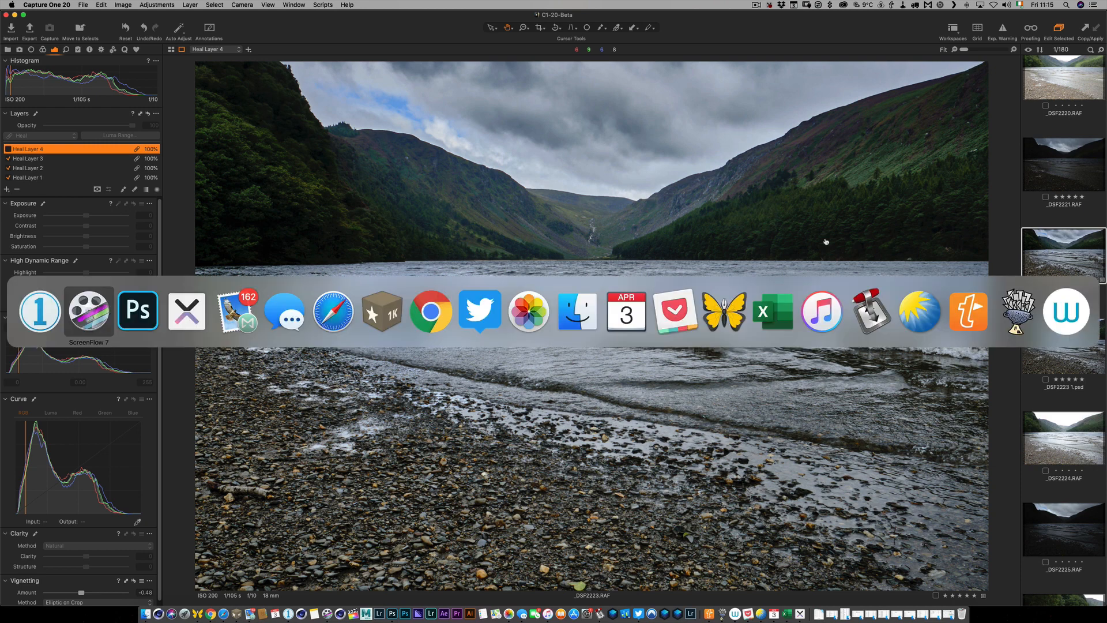
key("super+Tab")
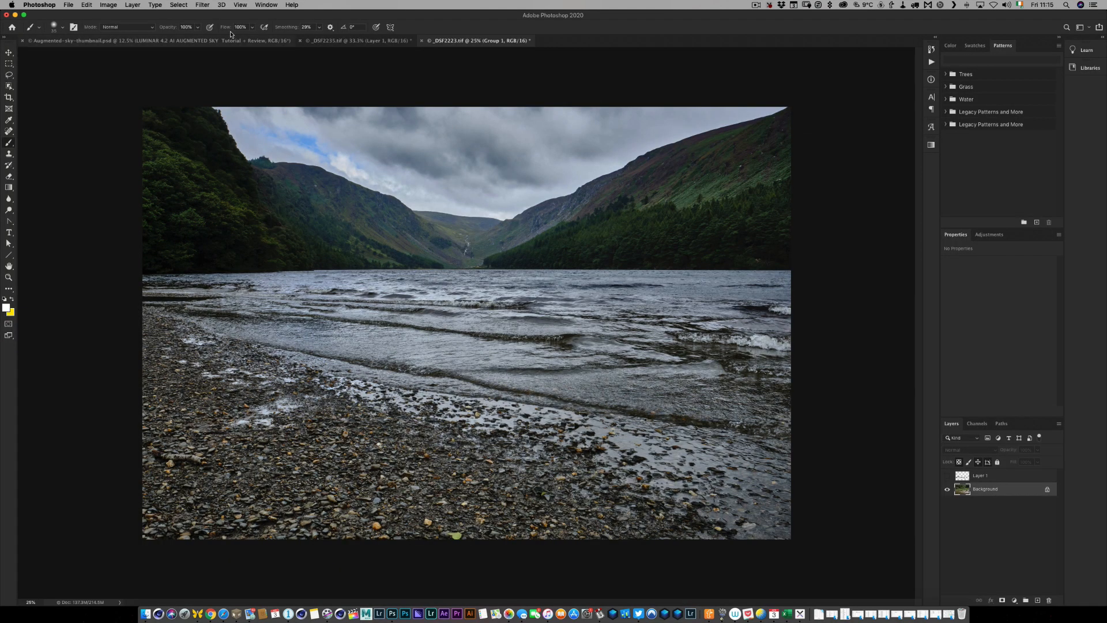
left_click(391, 42)
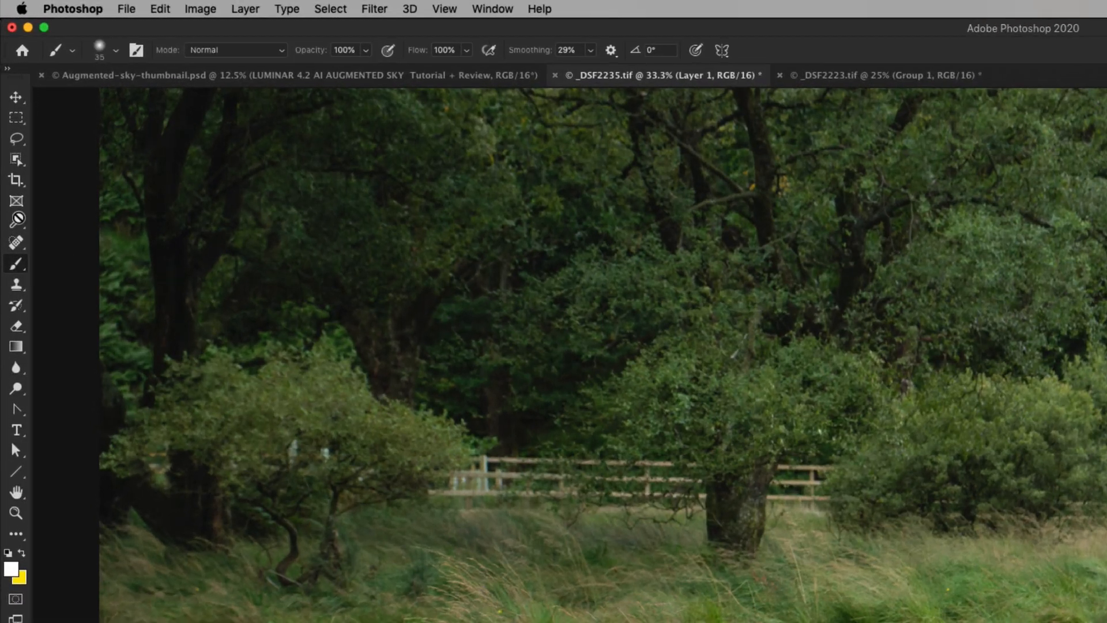
Step: Select the fallen tree trunk and its branches by drawing a loose lasso around them with the Object Selection tool
left_click(18, 159)
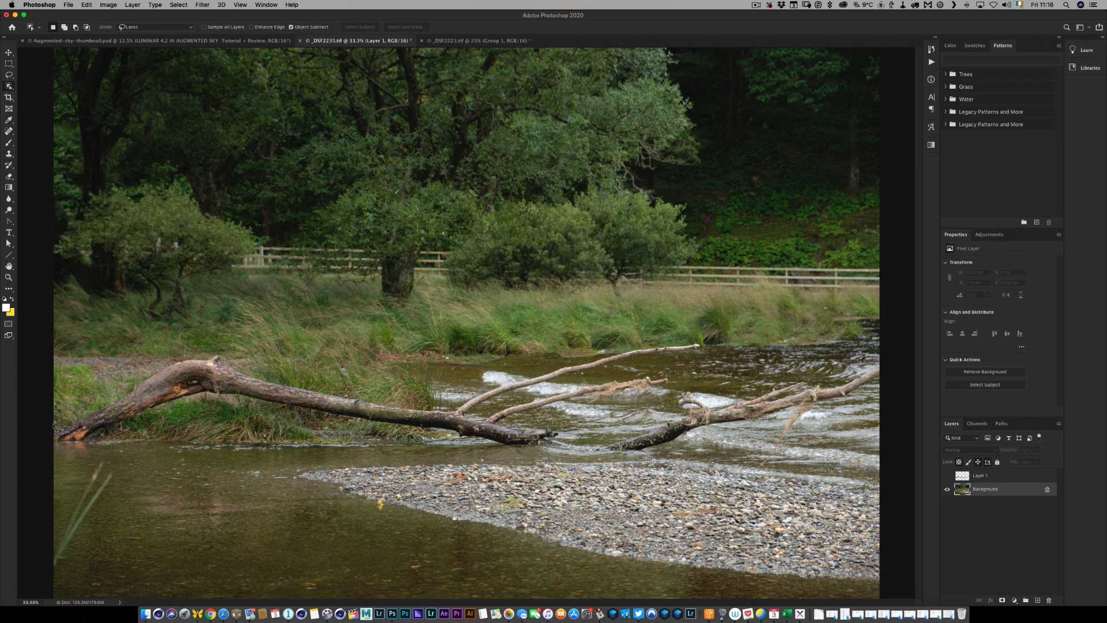
left_click_drag(47, 433, 100, 399)
left_click_drag(324, 395, 362, 397)
mouse_move(467, 398)
left_mouse_down()
mouse_move(576, 355)
mouse_move(643, 342)
mouse_move(703, 351)
mouse_move(501, 402)
mouse_move(514, 403)
left_mouse_up()
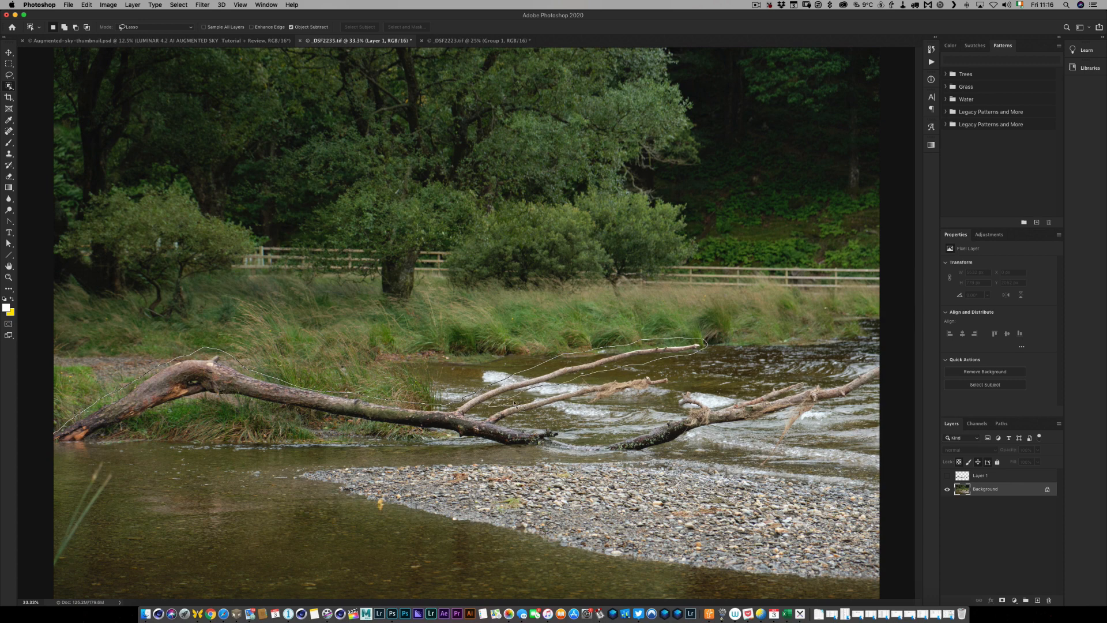
mouse_move(577, 386)
left_mouse_down()
mouse_move(615, 374)
mouse_move(678, 382)
mouse_move(607, 408)
mouse_move(526, 416)
mouse_move(572, 431)
left_mouse_up()
mouse_move(674, 399)
left_mouse_down()
mouse_move(695, 383)
mouse_move(732, 399)
mouse_move(786, 373)
mouse_move(872, 360)
left_mouse_up()
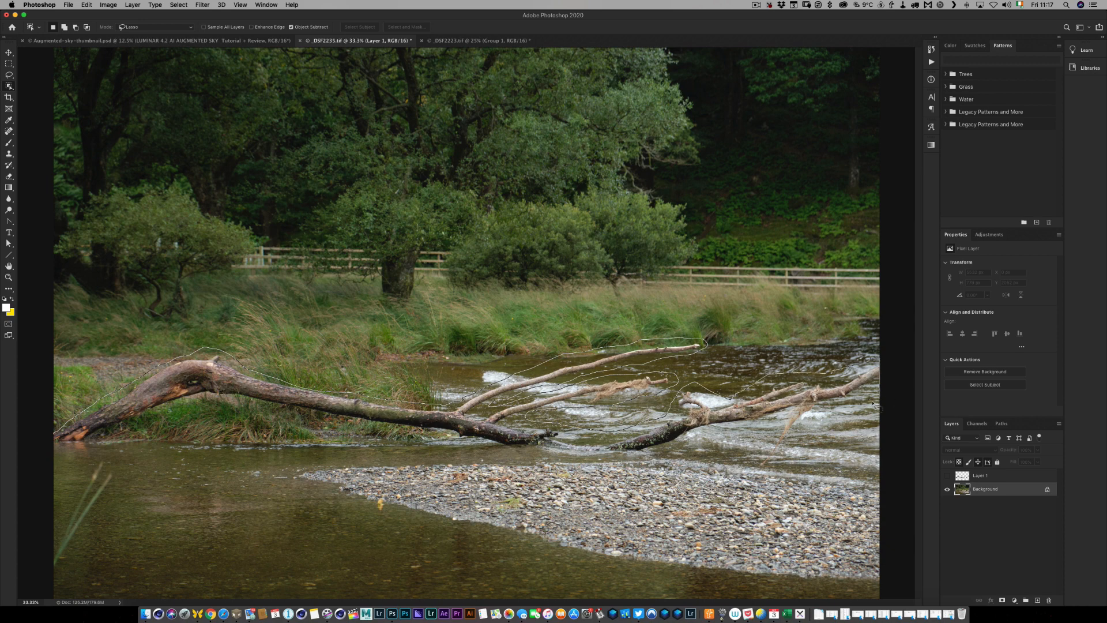
mouse_move(873, 402)
left_mouse_down()
mouse_move(818, 412)
mouse_move(762, 464)
mouse_move(778, 418)
mouse_move(664, 455)
left_mouse_up()
left_click_drag(580, 458, 491, 452)
mouse_move(377, 422)
left_mouse_down()
mouse_move(192, 405)
mouse_move(79, 444)
mouse_move(51, 436)
left_mouse_up()
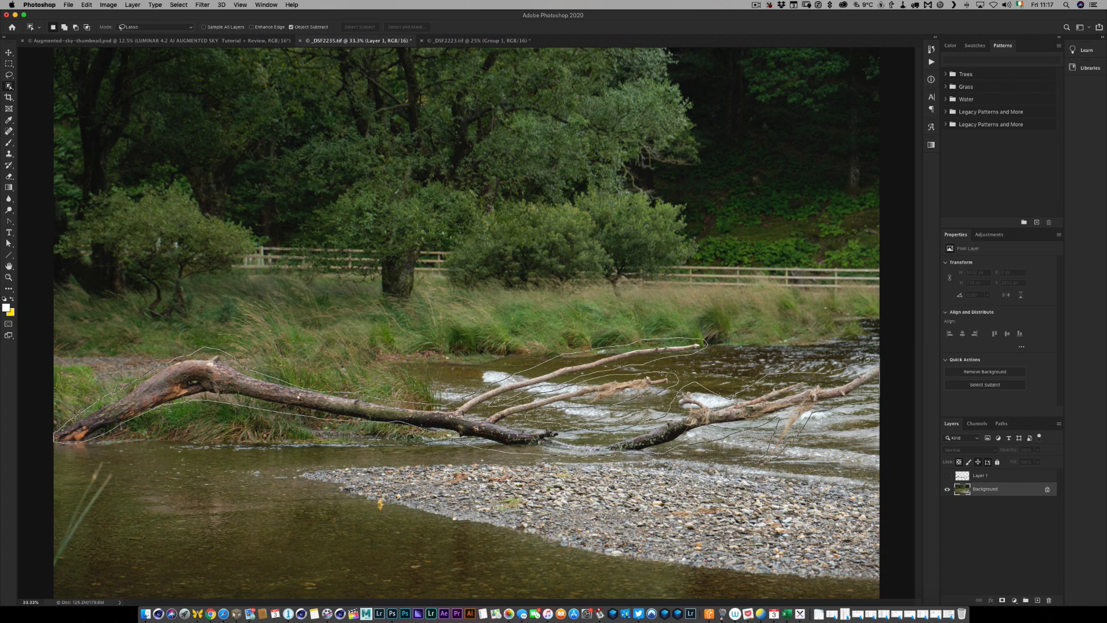
left_click_drag(300, 398, 301, 399)
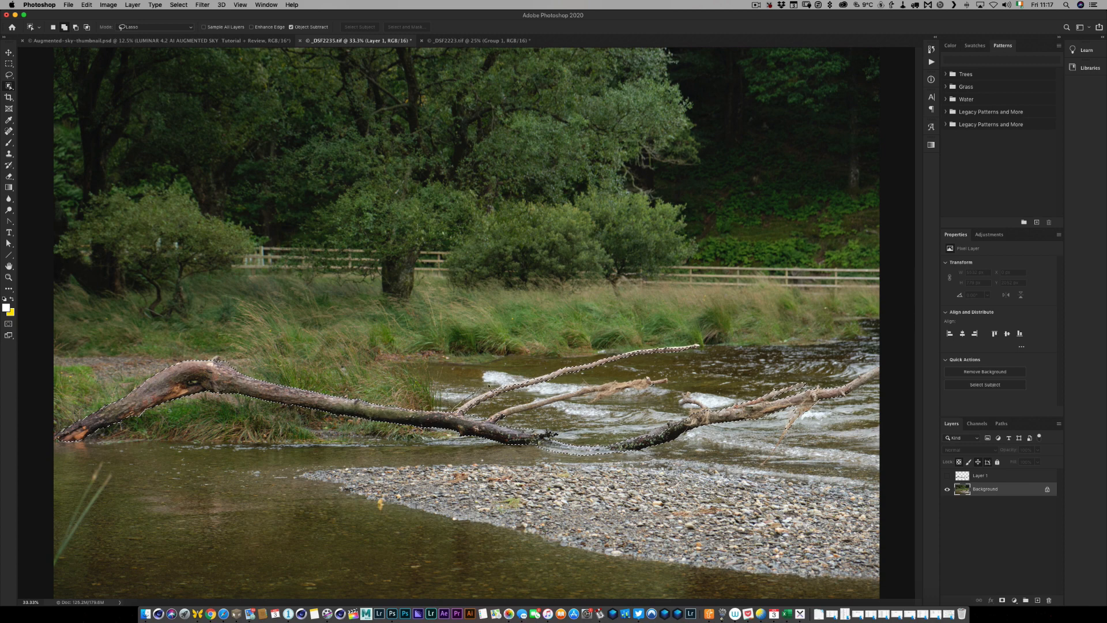
Step: Add the lower thin branch to the selection and touch up the selection around the twig on the right-hand log
mouse_move(518, 377)
left_mouse_down()
mouse_move(581, 372)
mouse_move(497, 403)
left_mouse_up()
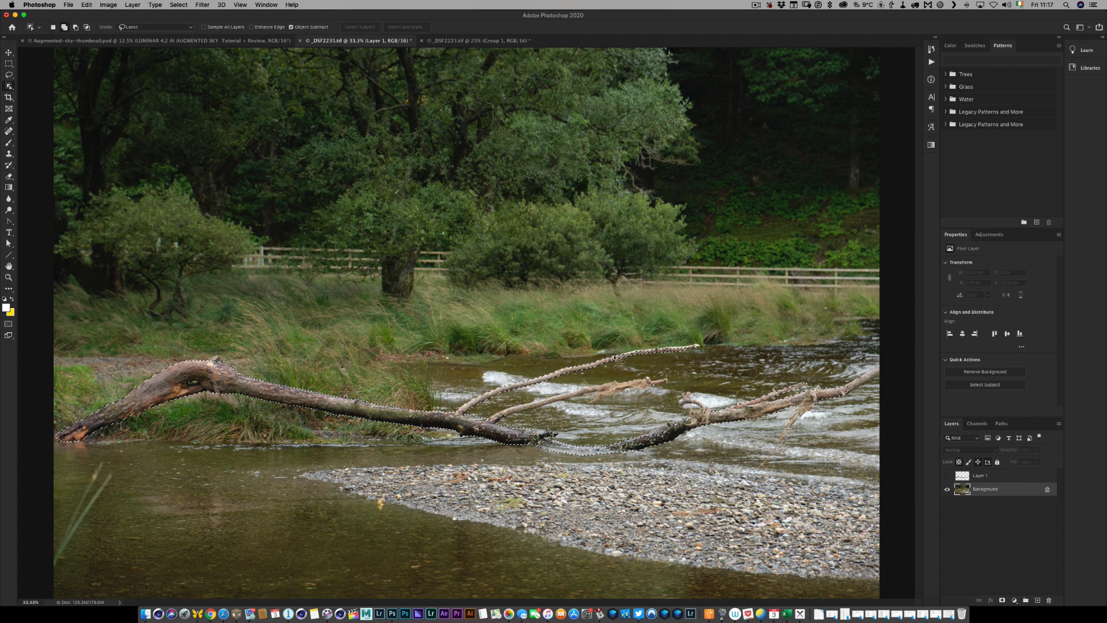
mouse_move(615, 358)
left_mouse_down()
mouse_move(705, 342)
mouse_move(695, 355)
mouse_move(629, 367)
left_mouse_up()
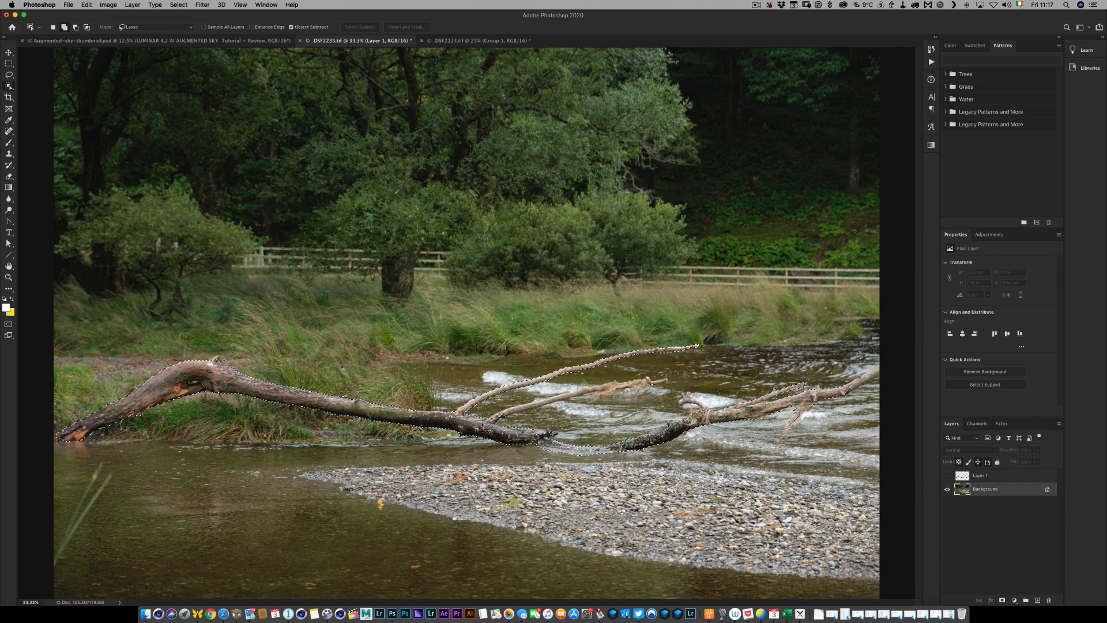
mouse_move(523, 398)
left_mouse_down()
mouse_move(676, 380)
mouse_move(488, 425)
mouse_move(536, 422)
left_mouse_up()
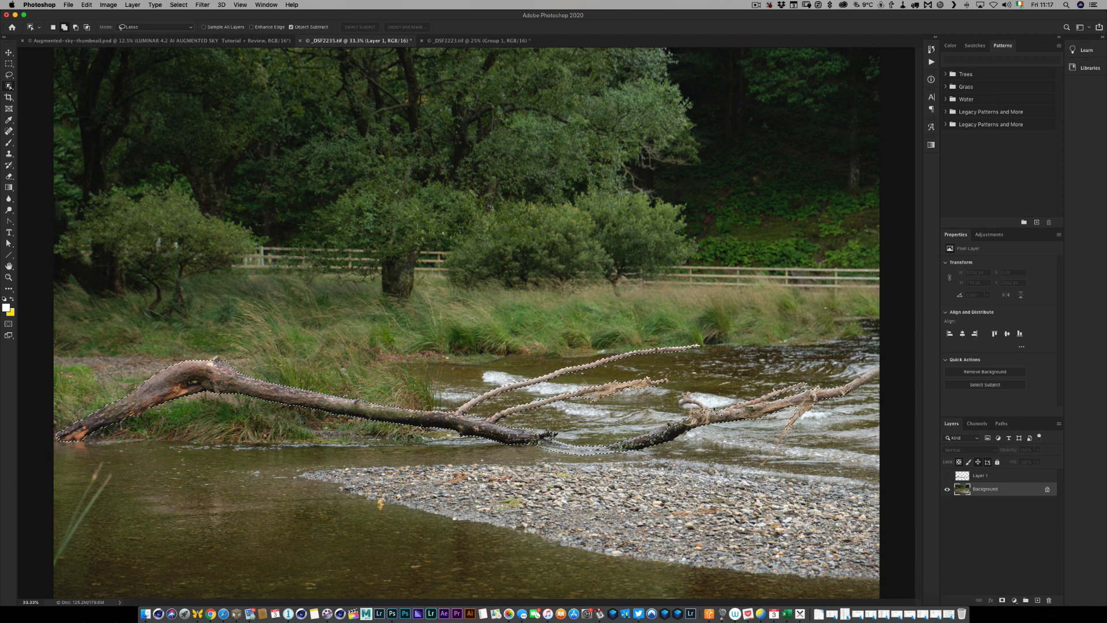
mouse_move(718, 410)
left_mouse_down()
mouse_move(676, 392)
mouse_move(692, 420)
mouse_move(619, 430)
mouse_move(634, 458)
mouse_move(688, 454)
mouse_move(728, 414)
mouse_move(713, 406)
left_mouse_up()
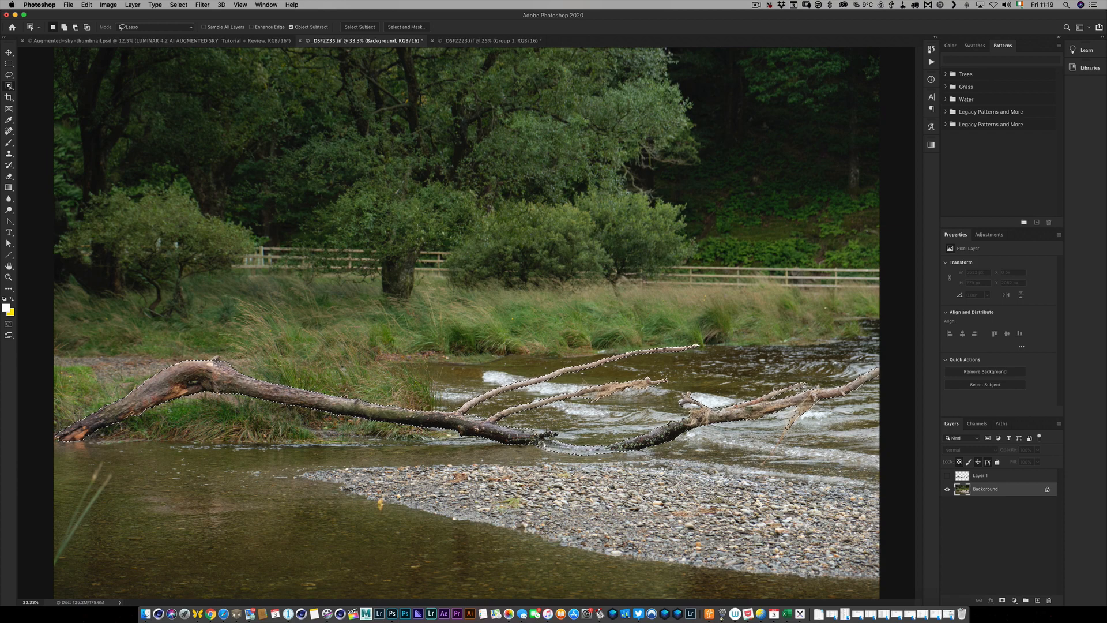
Step: Subtract the patches of water beside the forked branches and the trunk from the selection
key("super+plus")
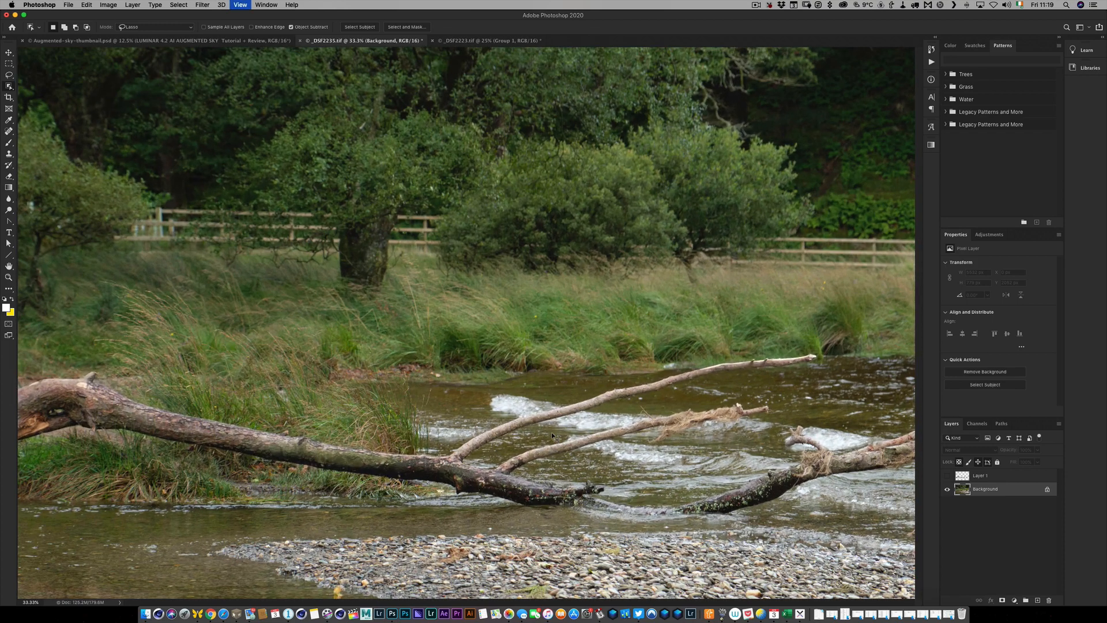
scroll(670, 486, "down", 10)
scroll(670, 486, "right", 6)
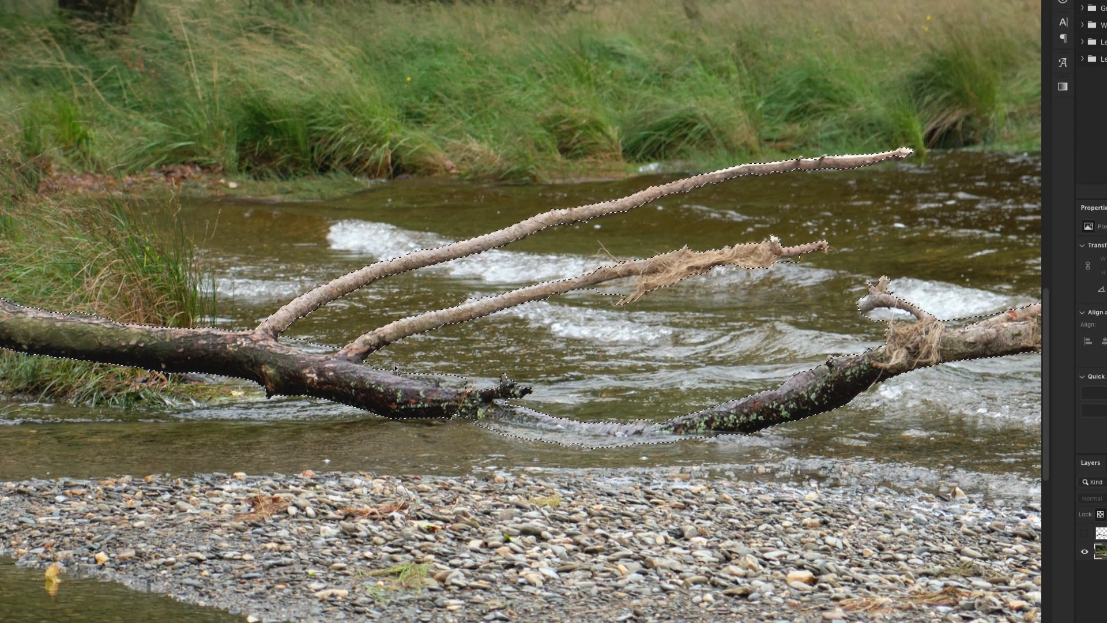
mouse_move(447, 386)
left_mouse_down()
mouse_move(481, 380)
mouse_move(449, 363)
mouse_move(391, 369)
left_mouse_up()
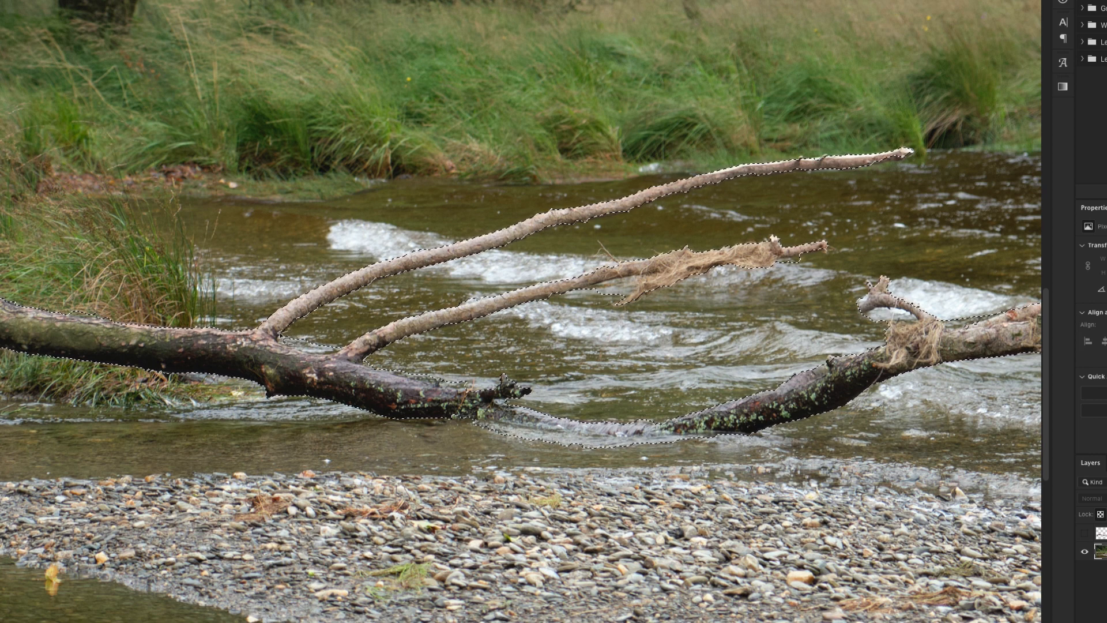
mouse_move(277, 352)
left_mouse_down()
mouse_move(324, 367)
mouse_move(354, 358)
mouse_move(295, 337)
mouse_move(358, 329)
mouse_move(349, 346)
left_mouse_up()
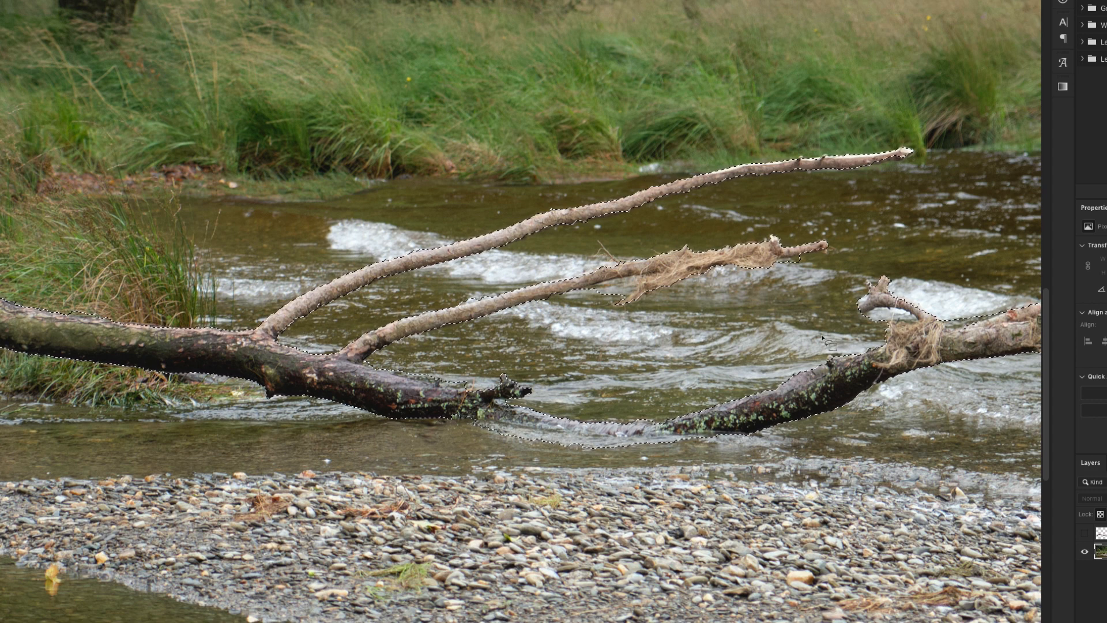
Step: Subtract the stray water areas around the curved twig and side branch of the right-hand log from the selection
mouse_move(858, 316)
left_mouse_down()
mouse_move(908, 311)
mouse_move(925, 328)
mouse_move(894, 333)
mouse_move(861, 317)
mouse_move(881, 326)
mouse_move(543, 385)
mouse_move(551, 365)
left_mouse_up()
scroll(860, 317, "down", 2)
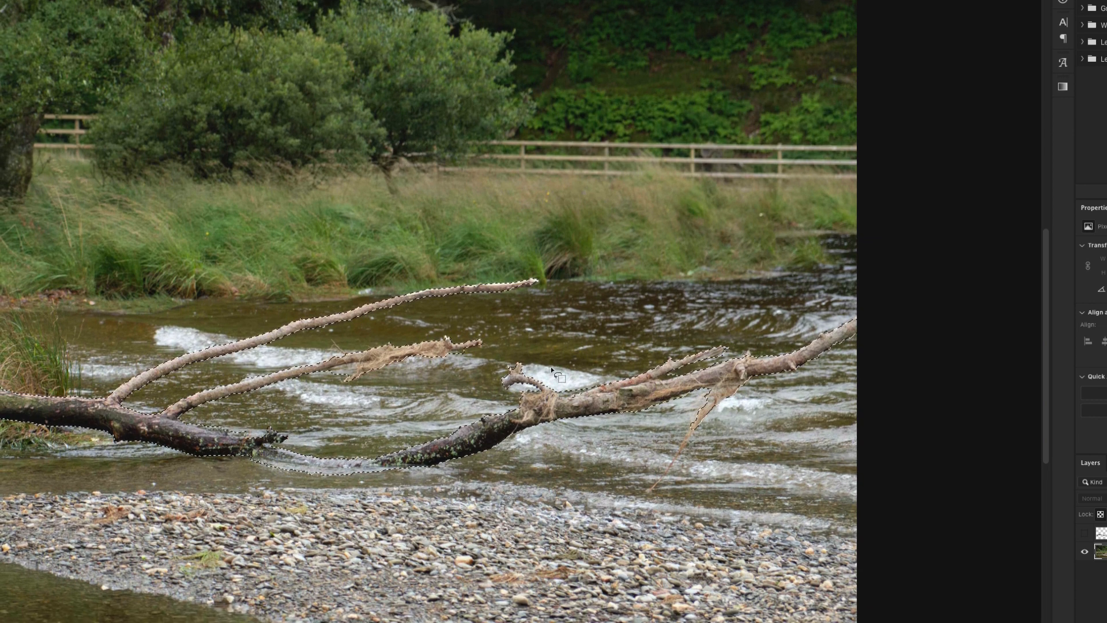
key("ctrl+plus")
key("ctrl+plus")
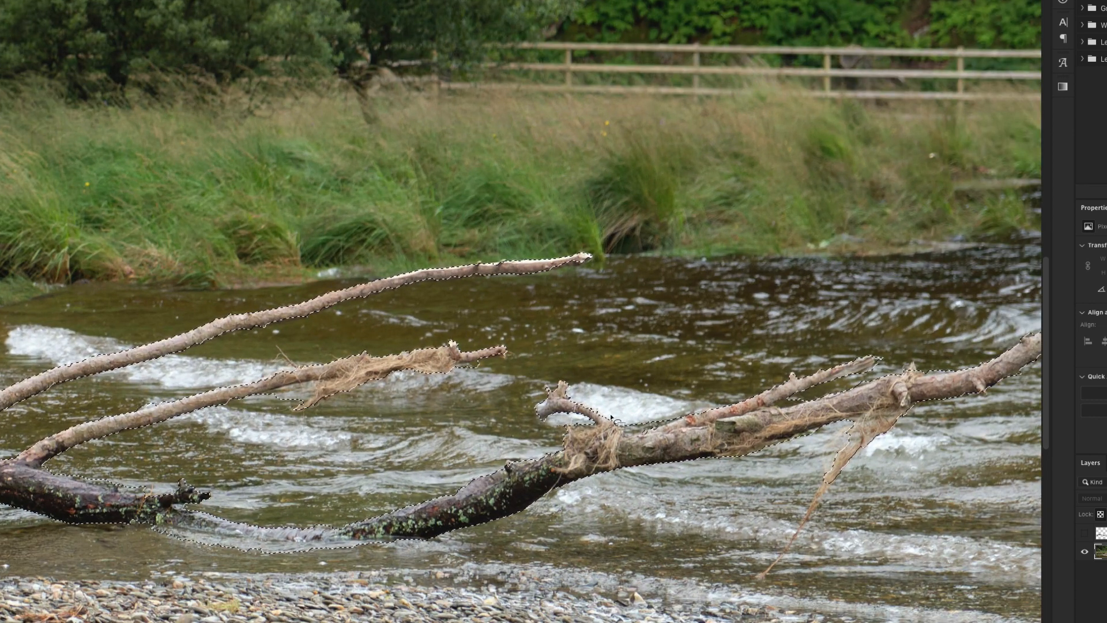
mouse_move(610, 414)
left_mouse_down()
mouse_move(704, 415)
mouse_move(684, 404)
mouse_move(611, 417)
left_mouse_up()
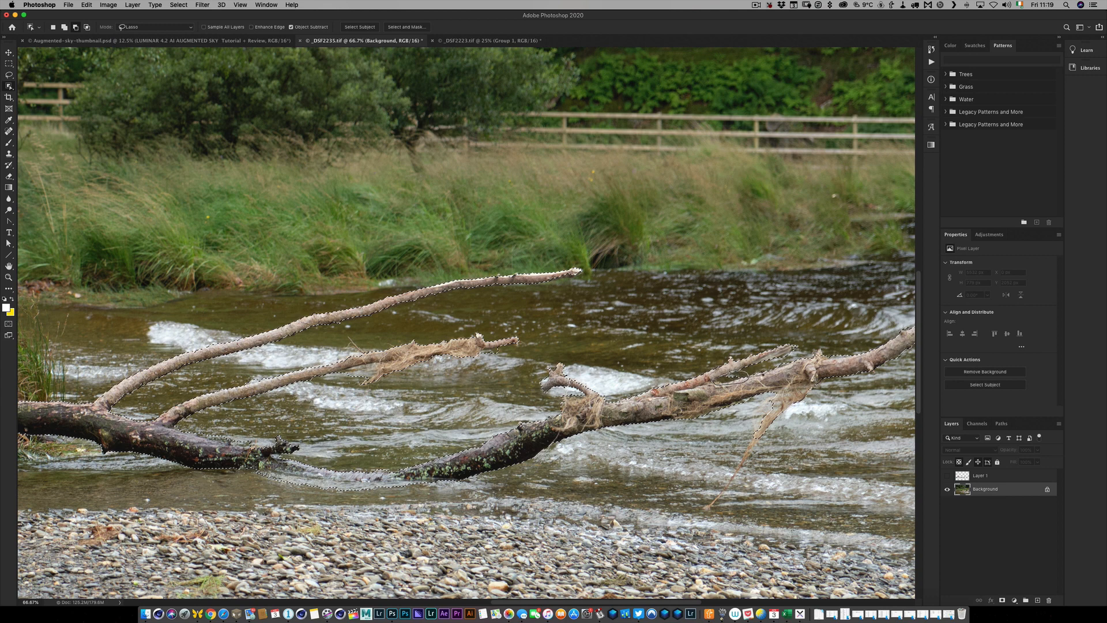
left_click_drag(749, 375, 750, 377)
mouse_move(865, 363)
left_mouse_down()
mouse_move(854, 352)
mouse_move(820, 358)
left_mouse_up()
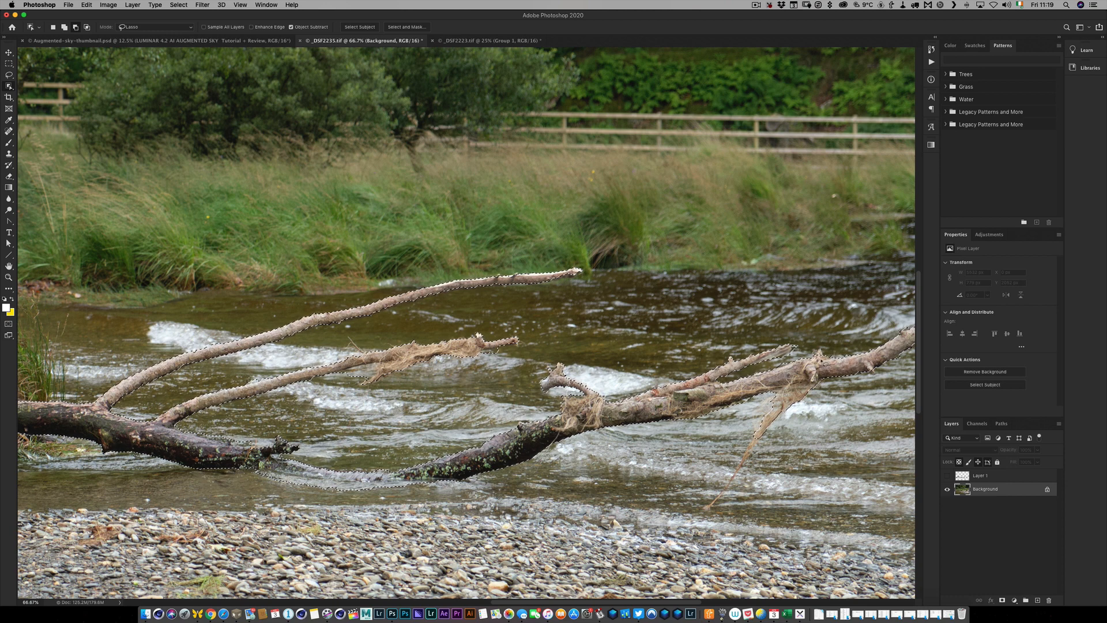
key("shift")
key("super+minus")
key("super+minus")
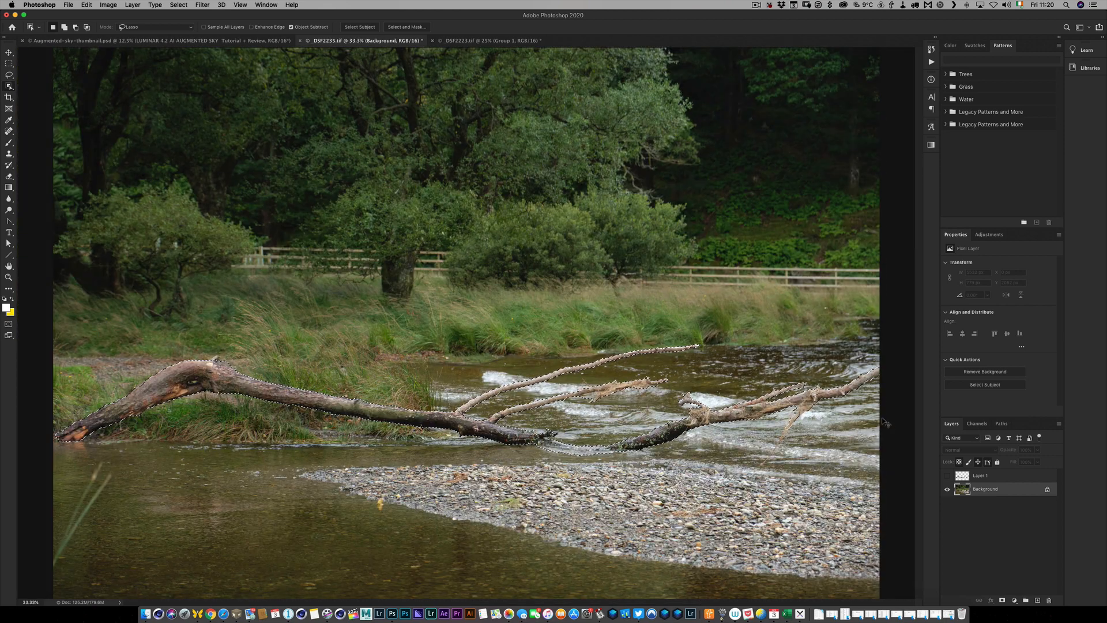
Step: Copy the selected log onto its own layer and hide the Background of _DSF2235.tif to inspect the cutouts
key("super+j")
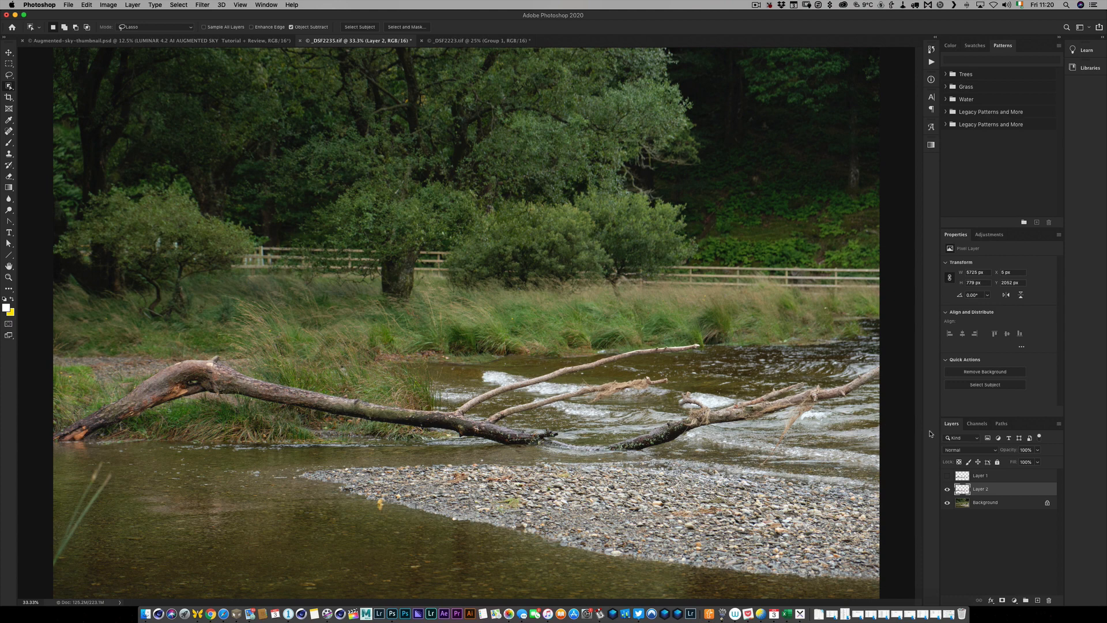
left_click(948, 503)
left_click(947, 502)
left_click(947, 489)
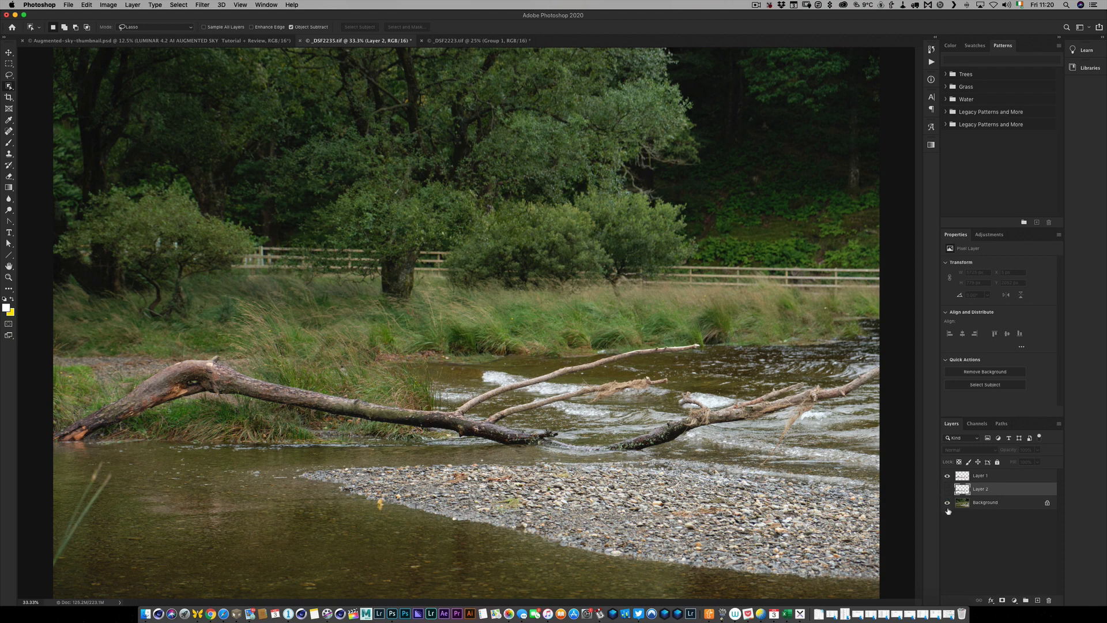
left_click(947, 503)
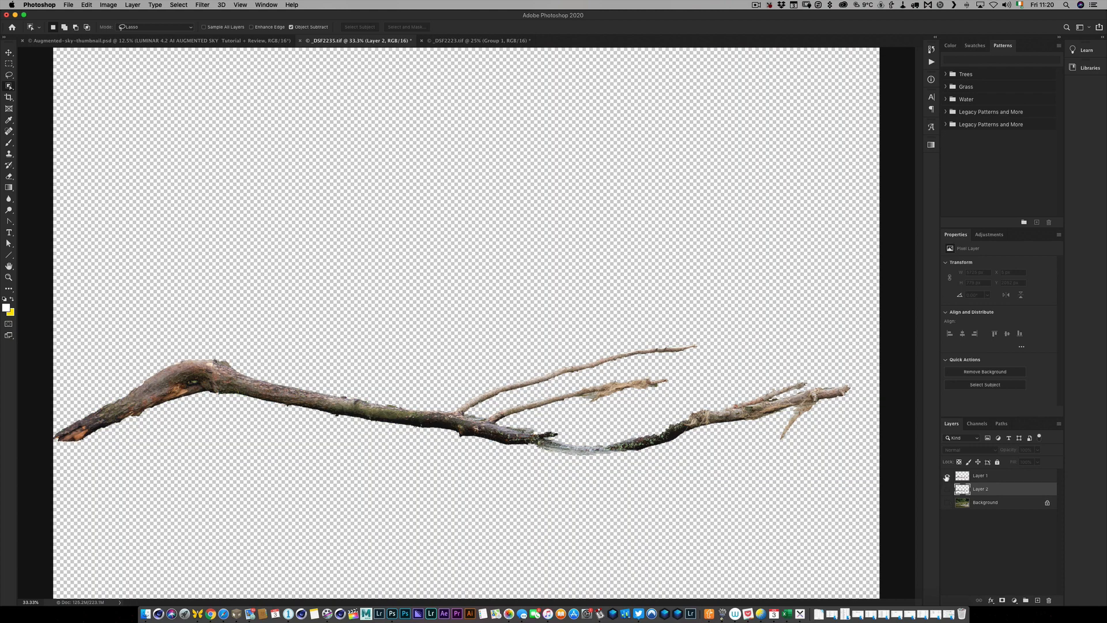
Step: Compare the log cutouts on Layer 1 and Layer 2 one at a time, and show Layer 2 and the Background again
left_click(947, 476)
left_click(946, 489)
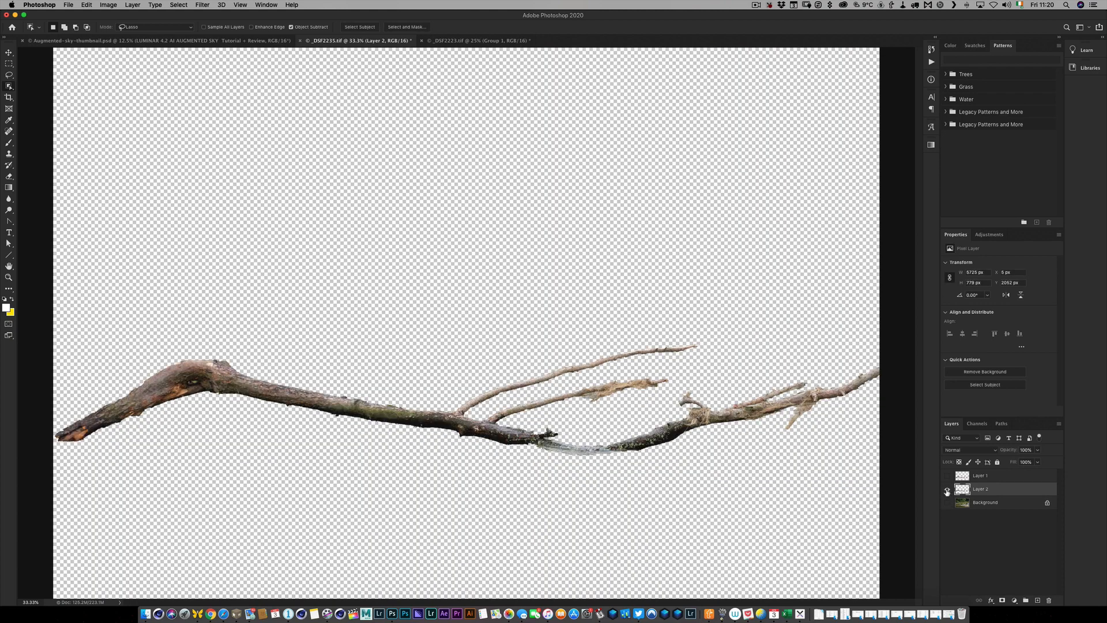
left_click(947, 489)
left_click(946, 477)
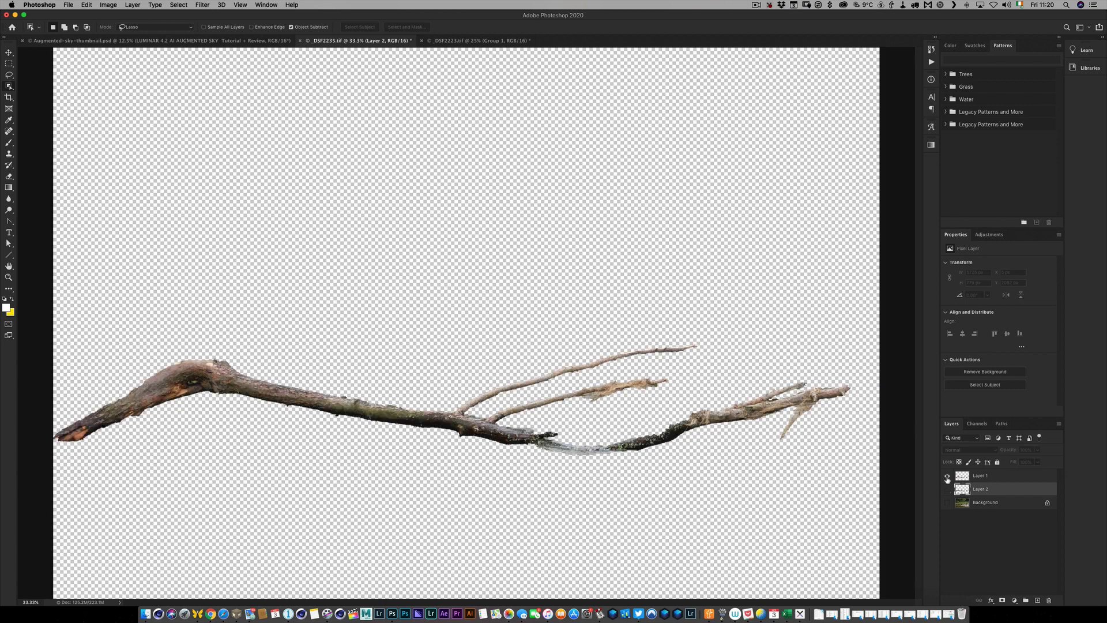
left_click(947, 476)
left_click(947, 490)
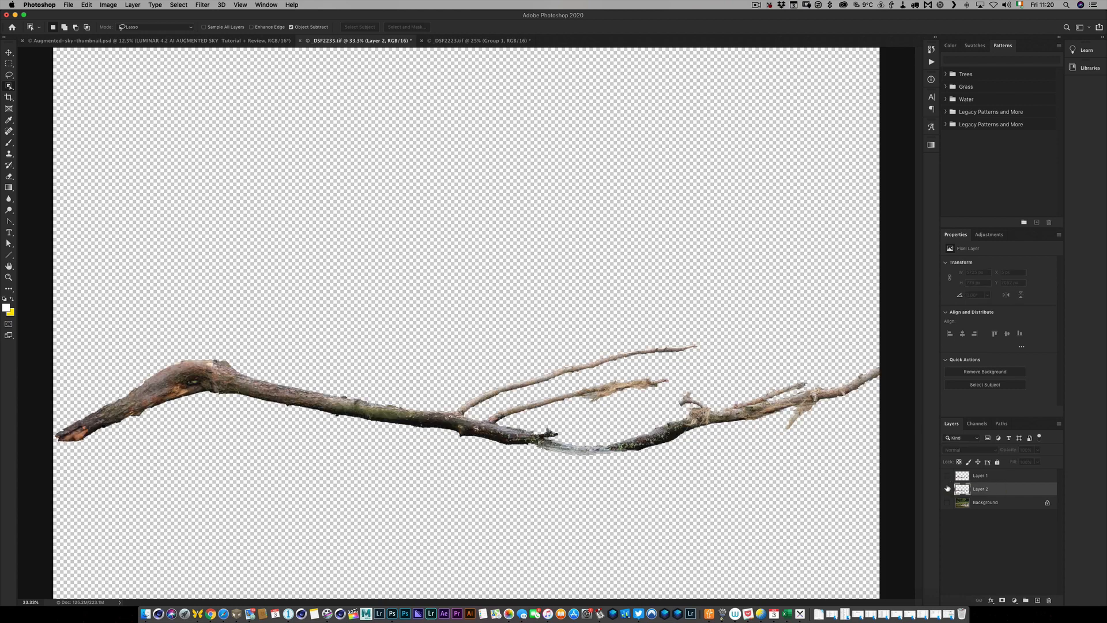
left_click(946, 489)
left_click(946, 490)
left_click(947, 502)
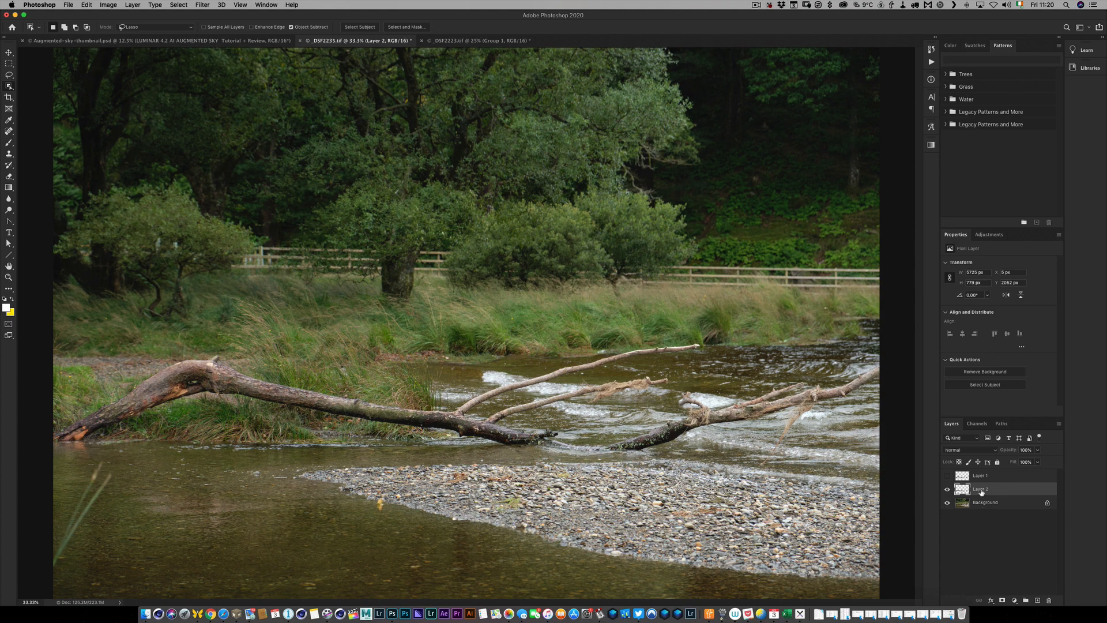
Step: Bring the log layer from _DSF2235.tif into _DSF2223.tif and place it across the pebble shore in the foreground
left_click(454, 41)
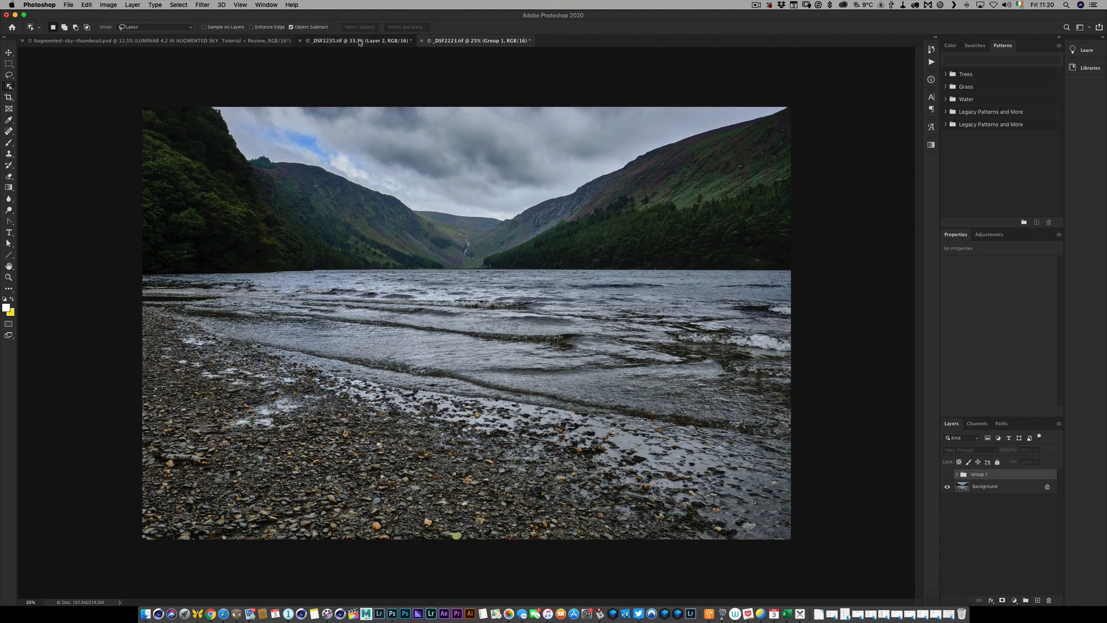
left_click(359, 40)
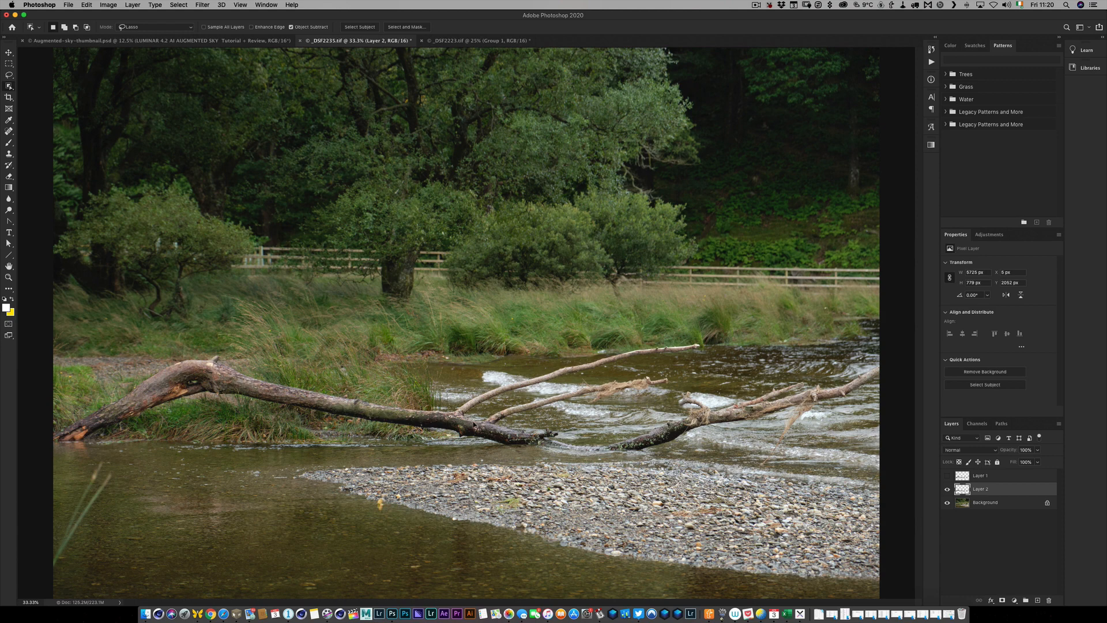
left_click(503, 41)
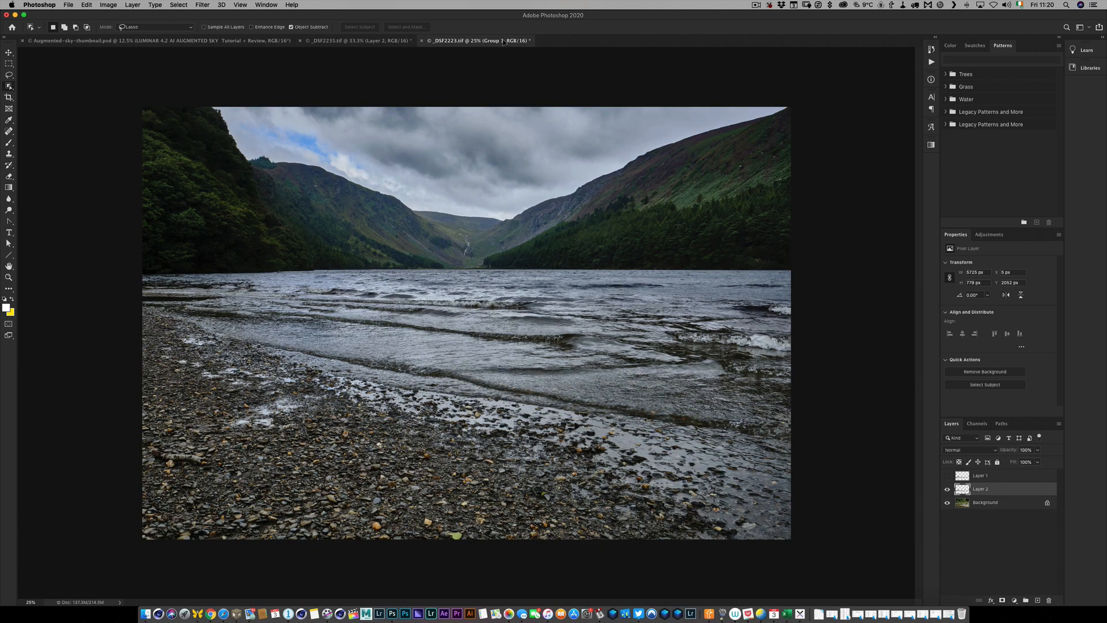
left_click_drag(503, 42, 489, 451)
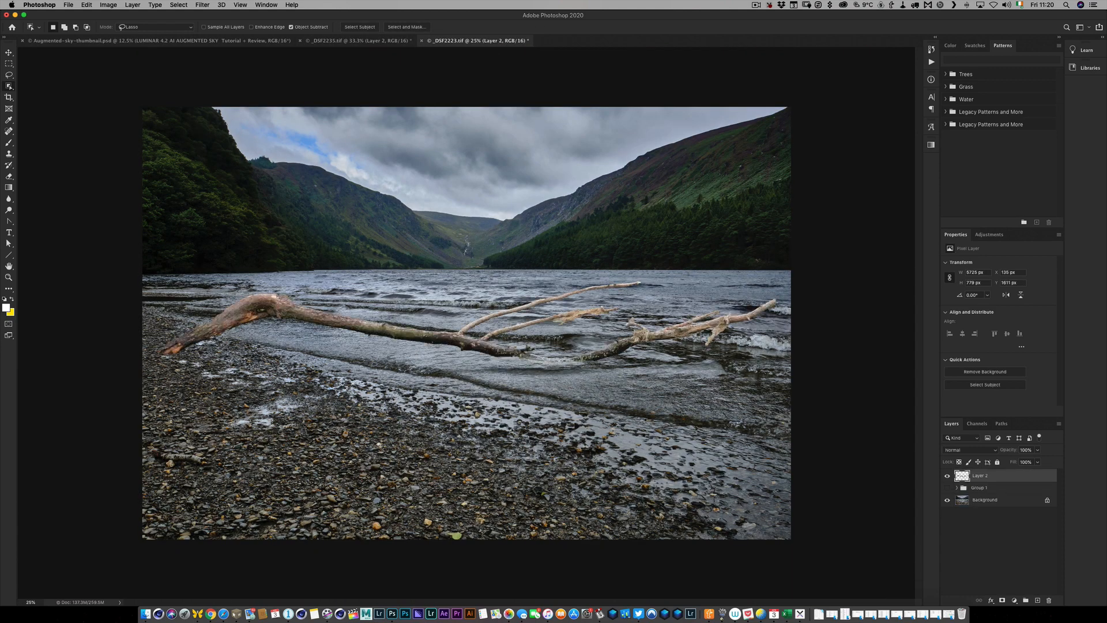
left_click_drag(533, 362, 525, 463)
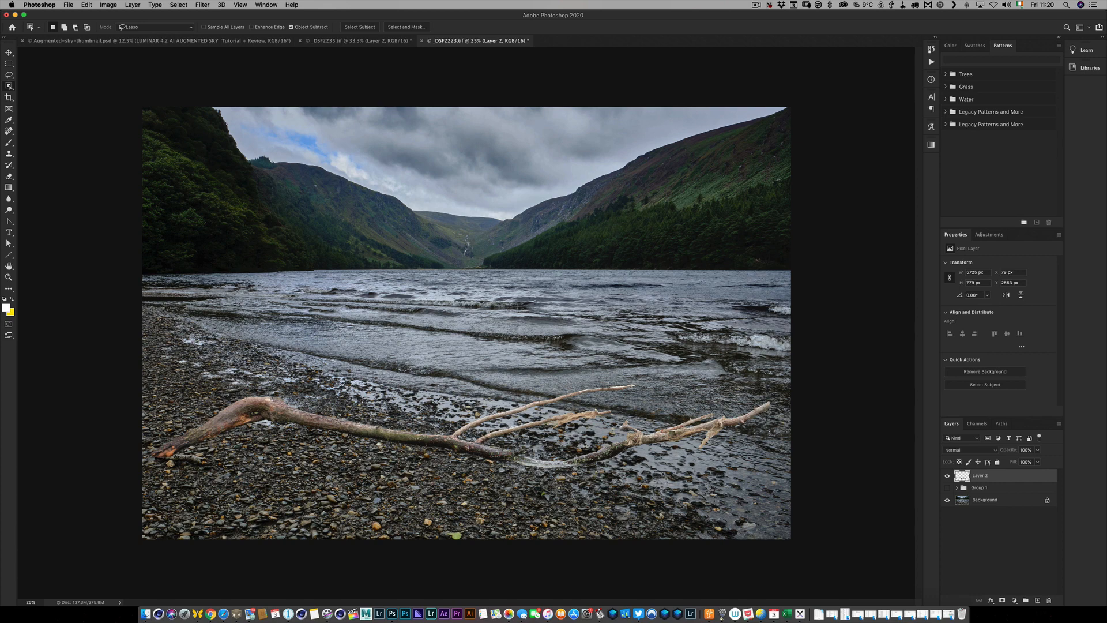
Step: Scale the log with Free Transform to about 98.4% and position it on the pebbles within the photo's width
key("super+t")
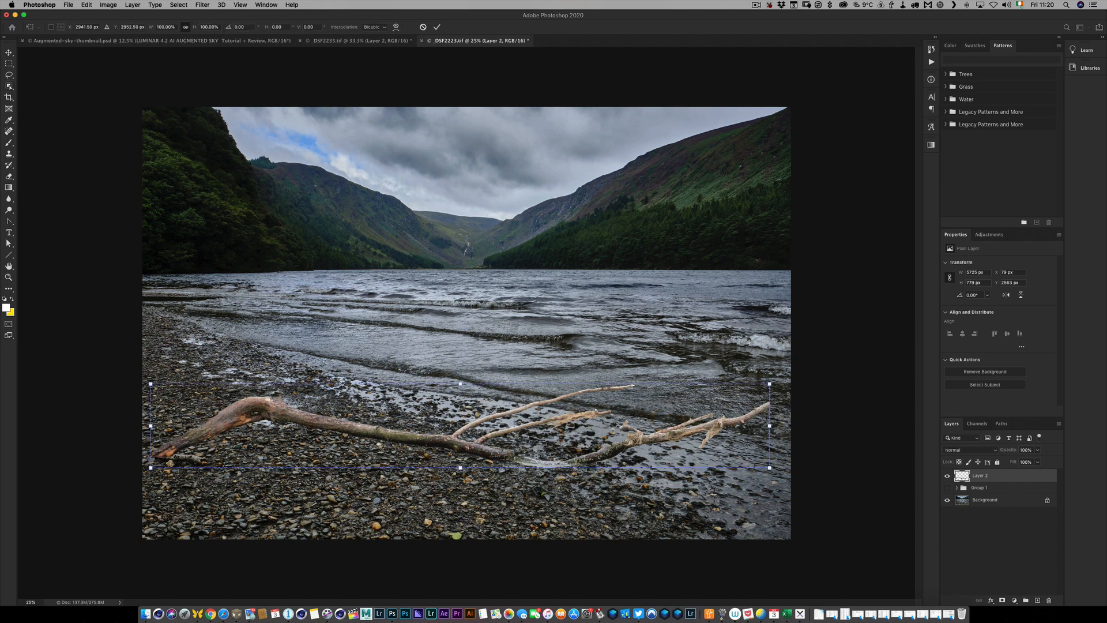
left_click_drag(770, 383, 785, 381)
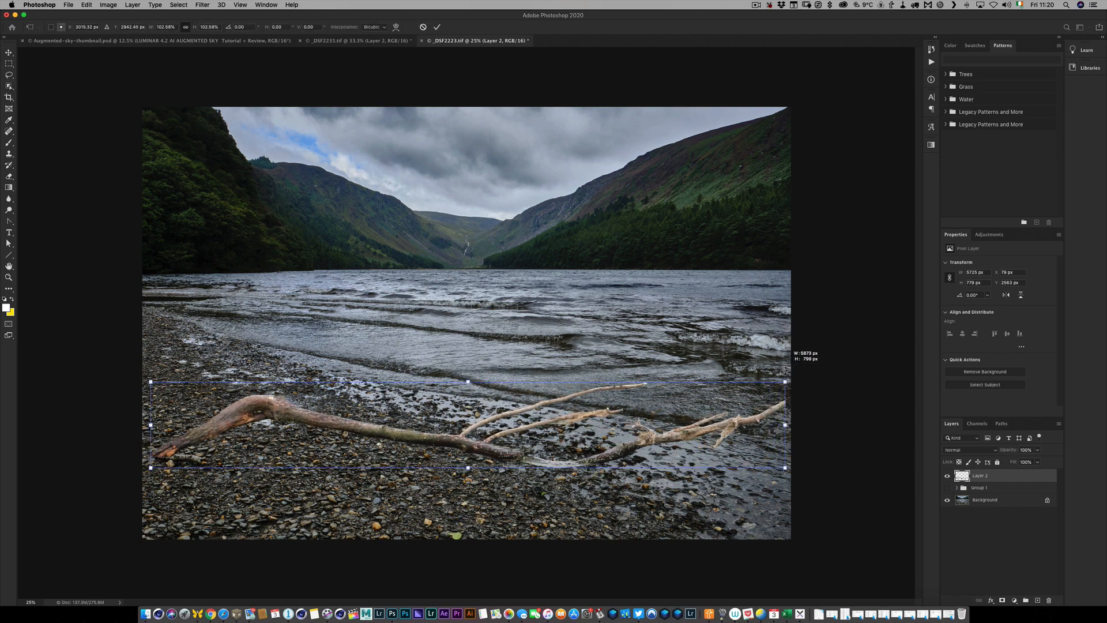
left_click_drag(358, 418, 403, 415)
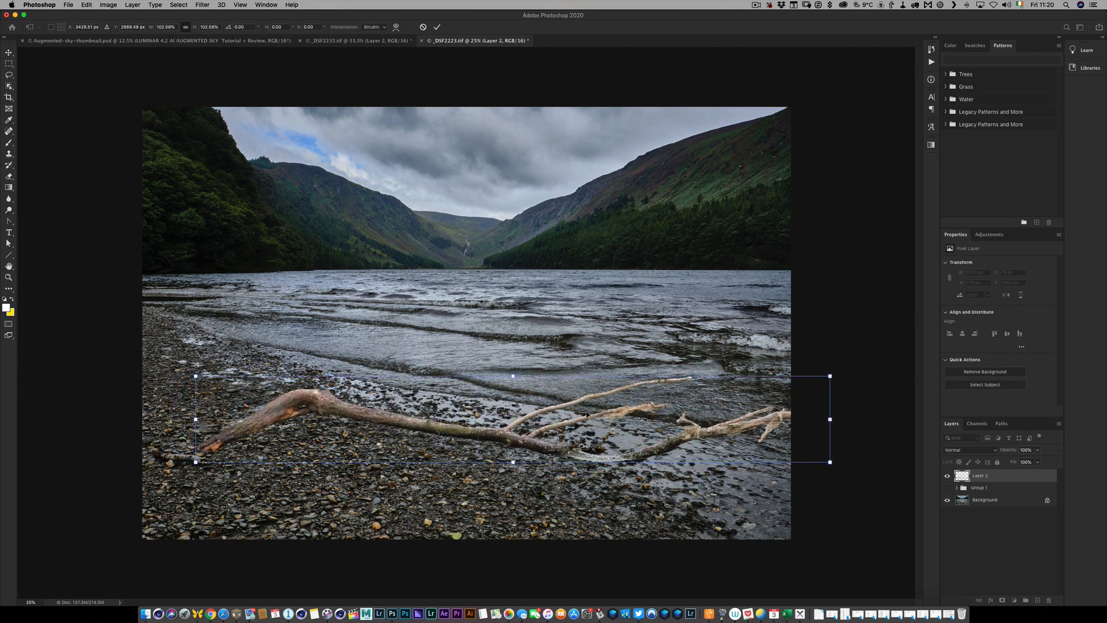
left_click_drag(598, 415, 565, 432)
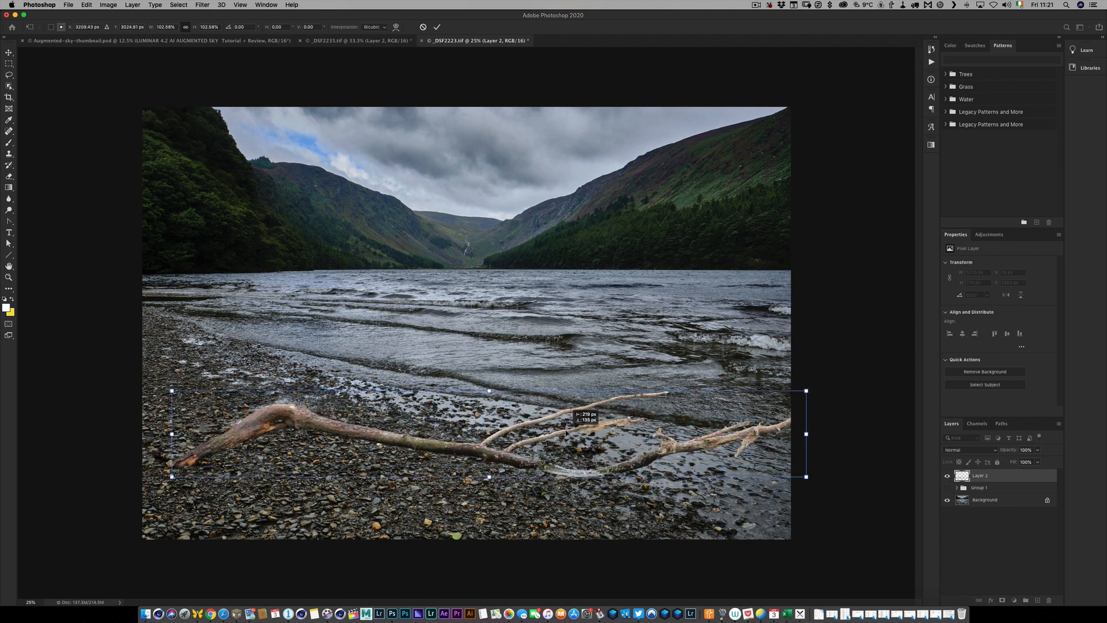
left_click_drag(802, 390, 777, 358)
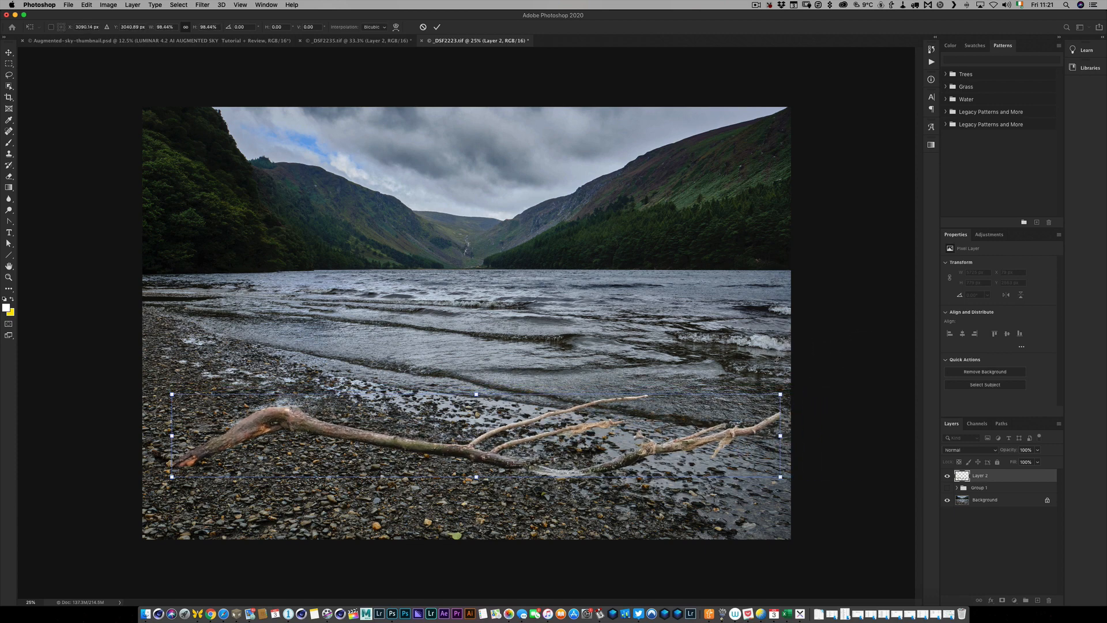
key("Return")
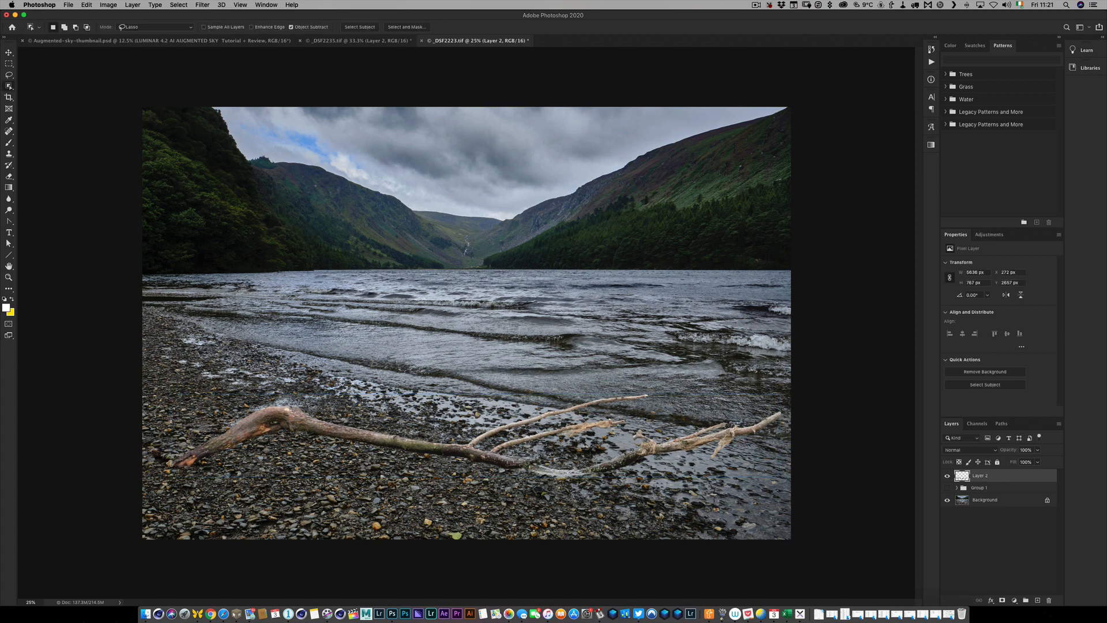
Step: Enlarge the log to about 5950 by 810 px and position it so its far branch runs off the photo's edge
key("super+t")
left_click_drag(780, 394, 810, 365)
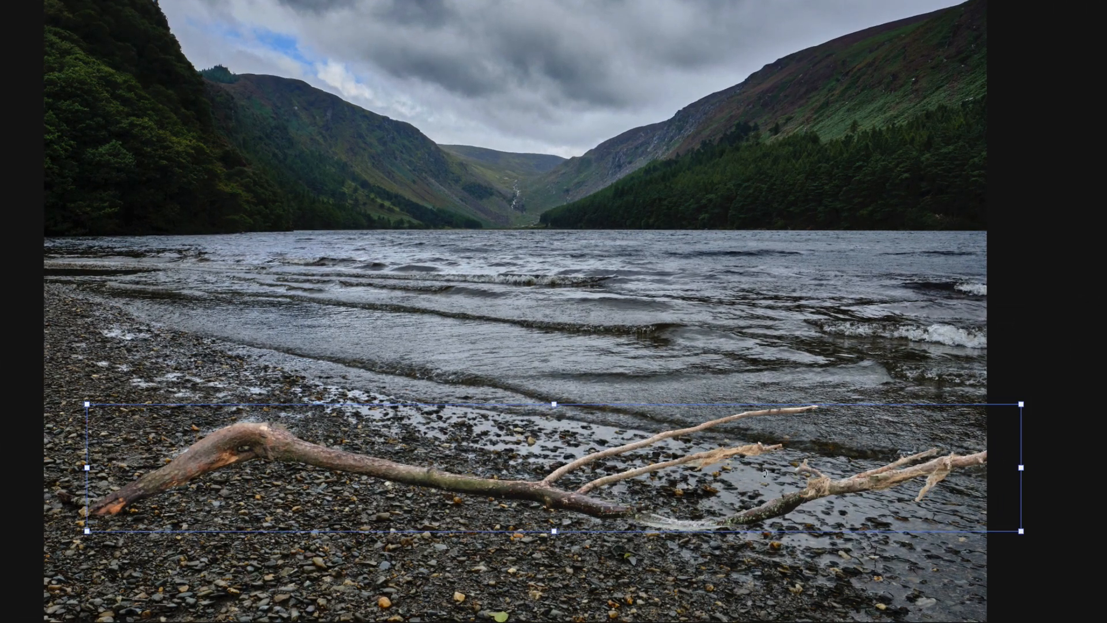
mouse_move(764, 473)
left_mouse_down()
mouse_move(782, 459)
mouse_move(778, 468)
left_mouse_up()
key("Return")
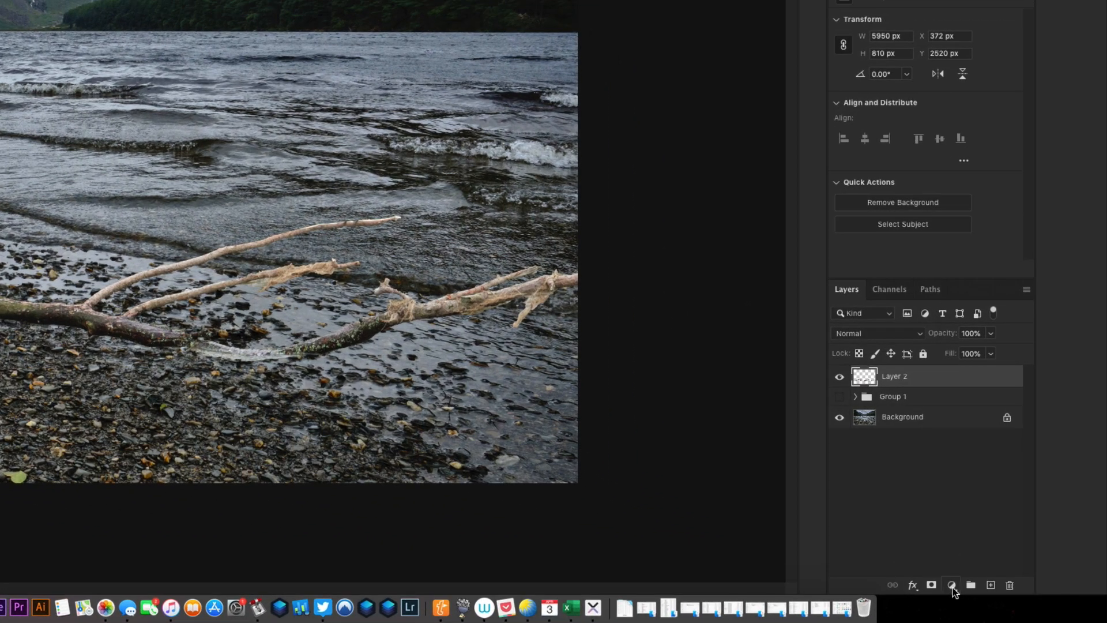
Step: Add a Hue/Saturation adjustment layer above the log and clip it to the log layer
left_click(952, 587)
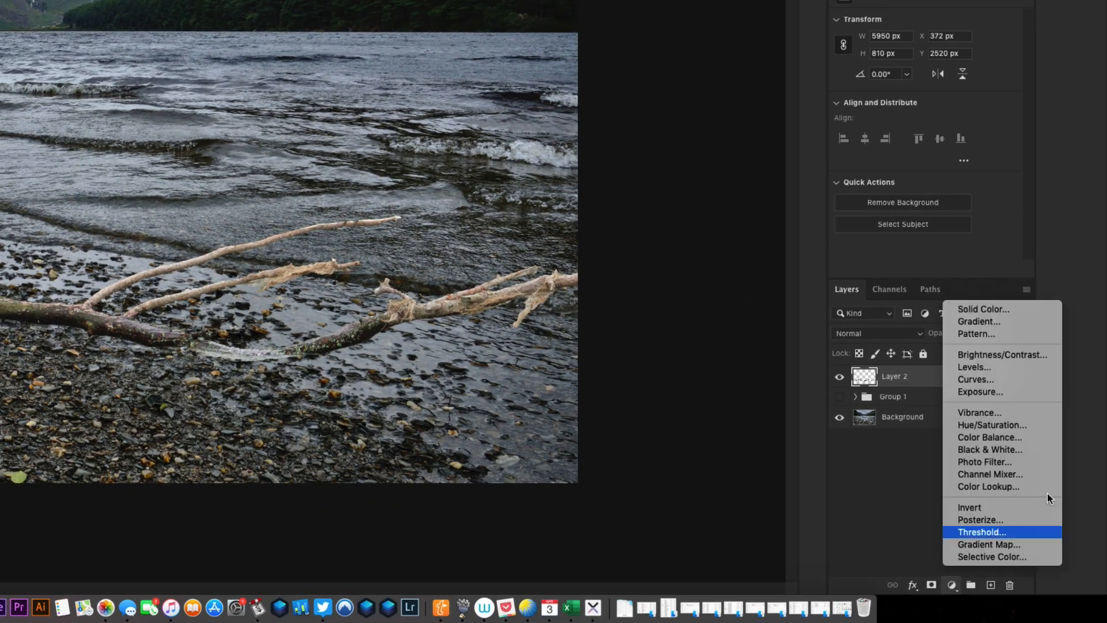
left_click(1019, 420)
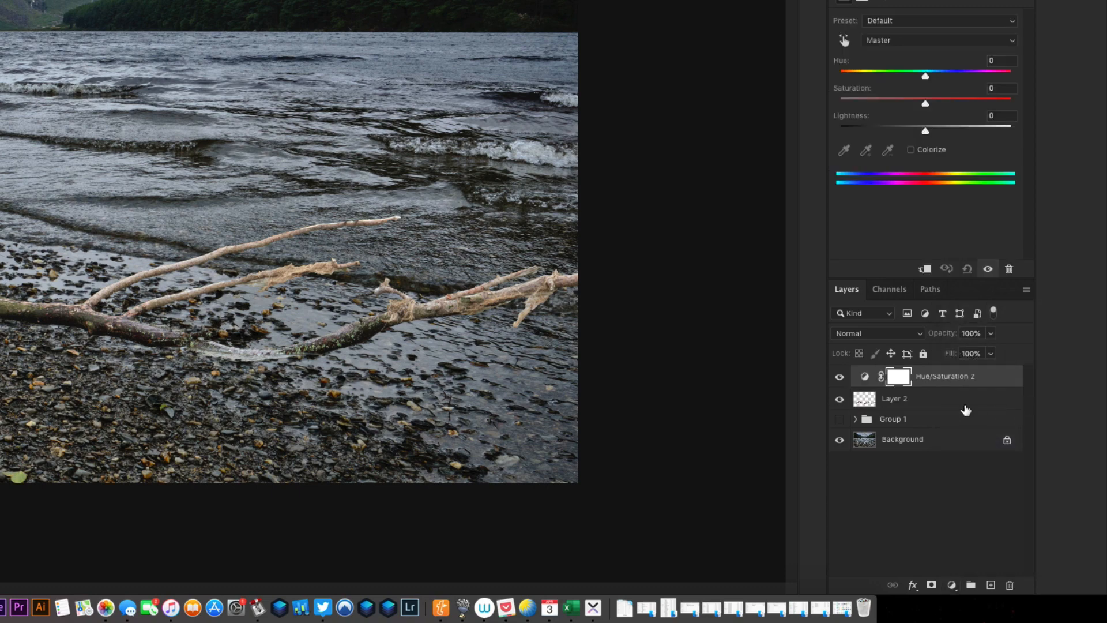
left_click_drag(940, 389, 948, 382)
left_click(947, 383, "alt")
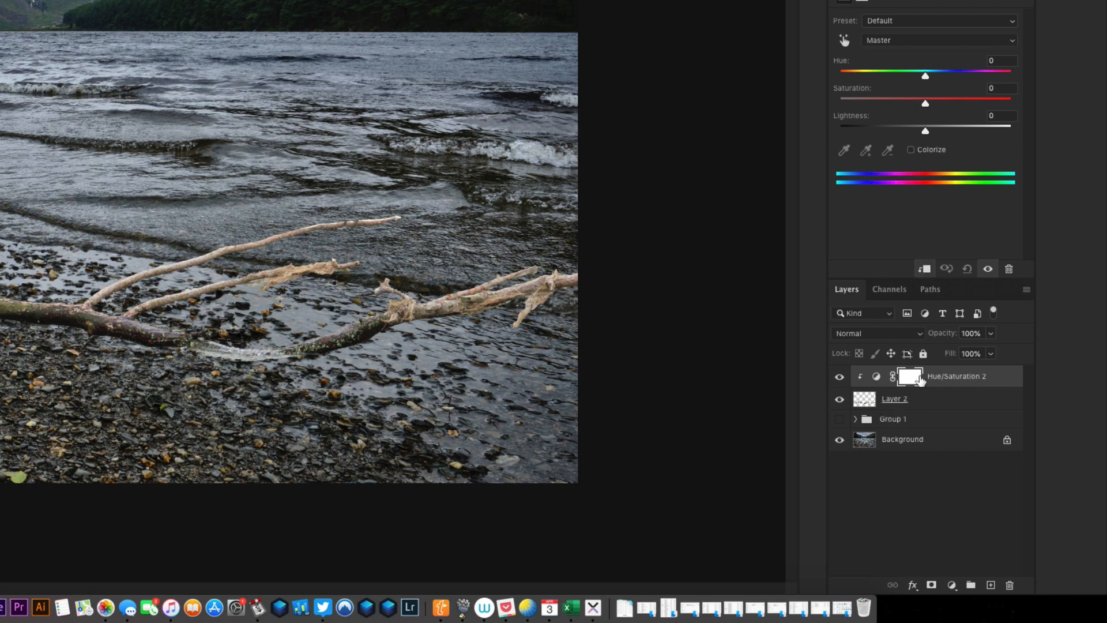
Step: Desaturate the log, setting the Master saturation to -34 and the Reds saturation to -37
left_click_drag(926, 103, 897, 104)
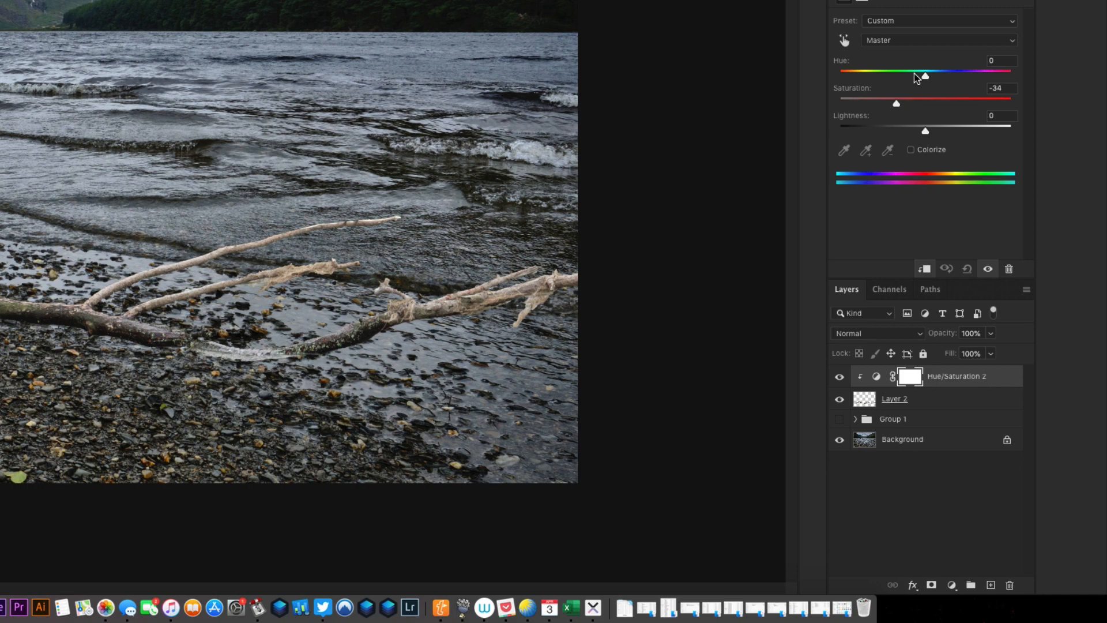
left_click(901, 42)
left_click(901, 52)
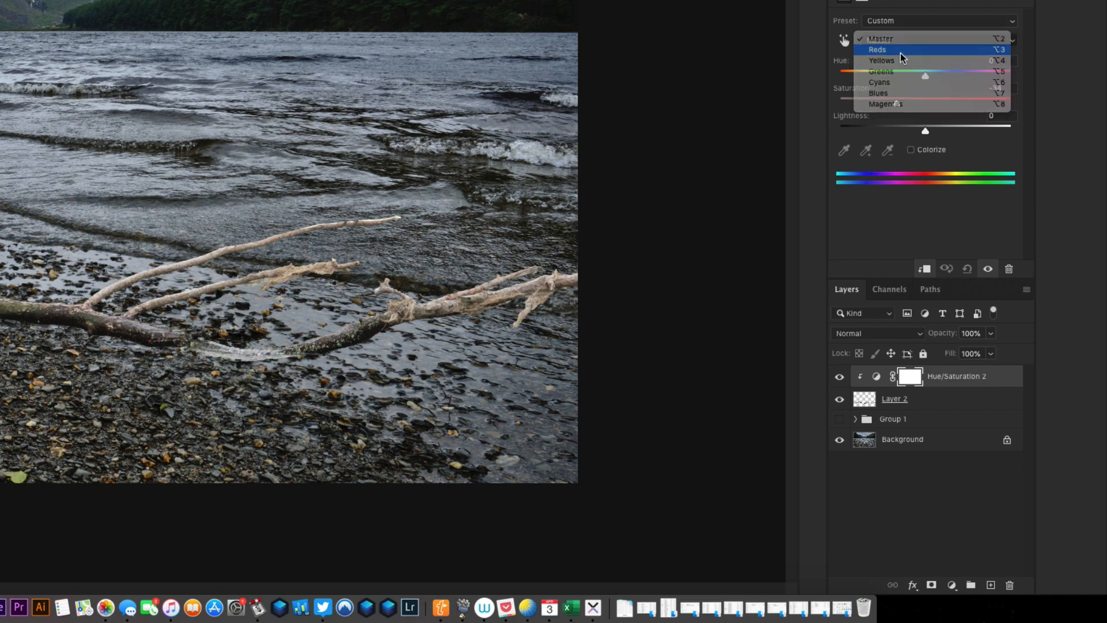
left_click_drag(904, 108, 897, 103)
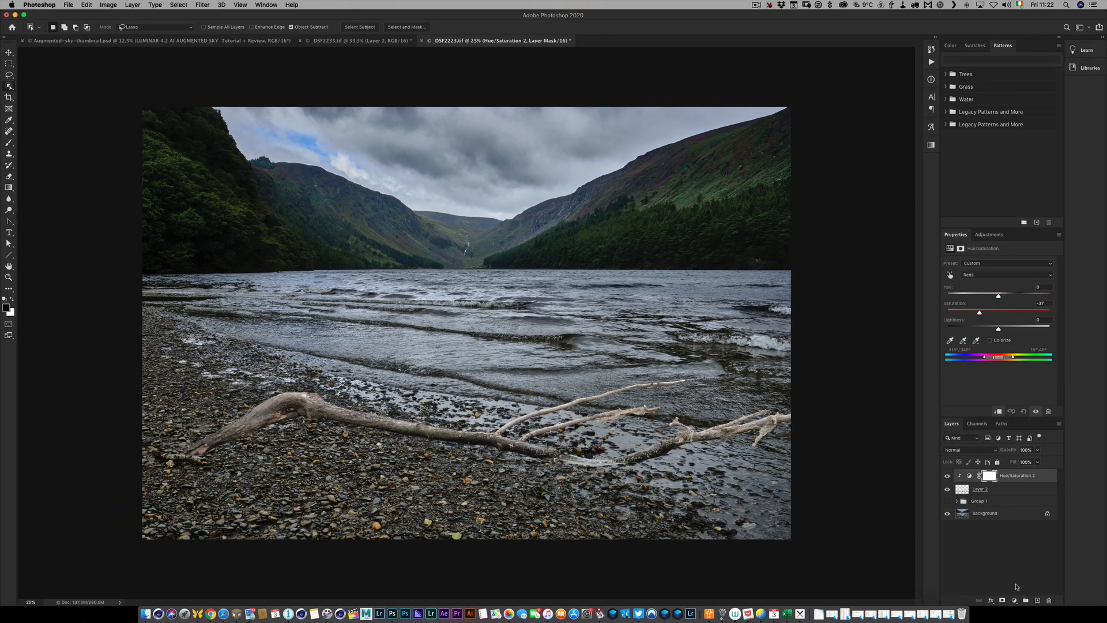
Step: Add a Curves adjustment clipped to the log, pulling down the shadows and placing a highlight point at input 203, output 203
left_click(1013, 601)
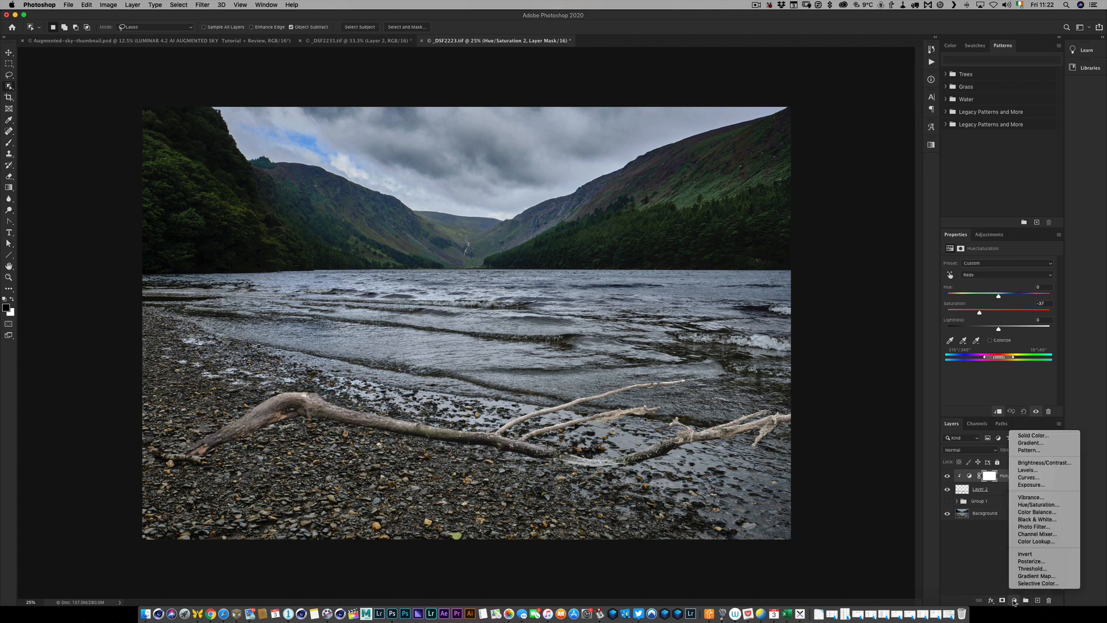
left_click(1020, 478)
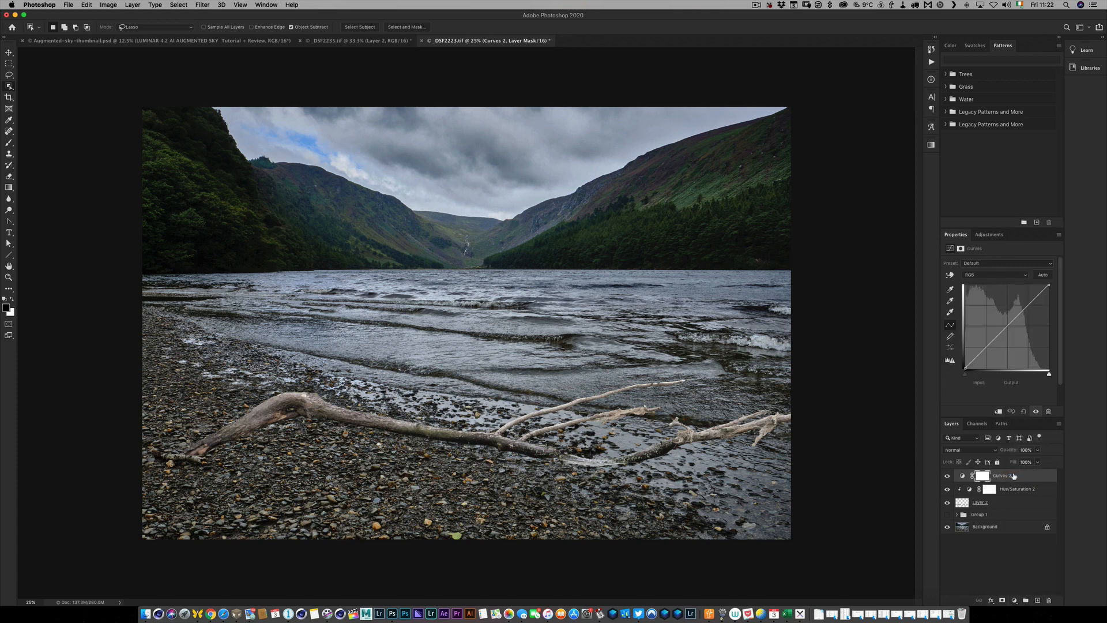
left_click(1021, 481, "alt")
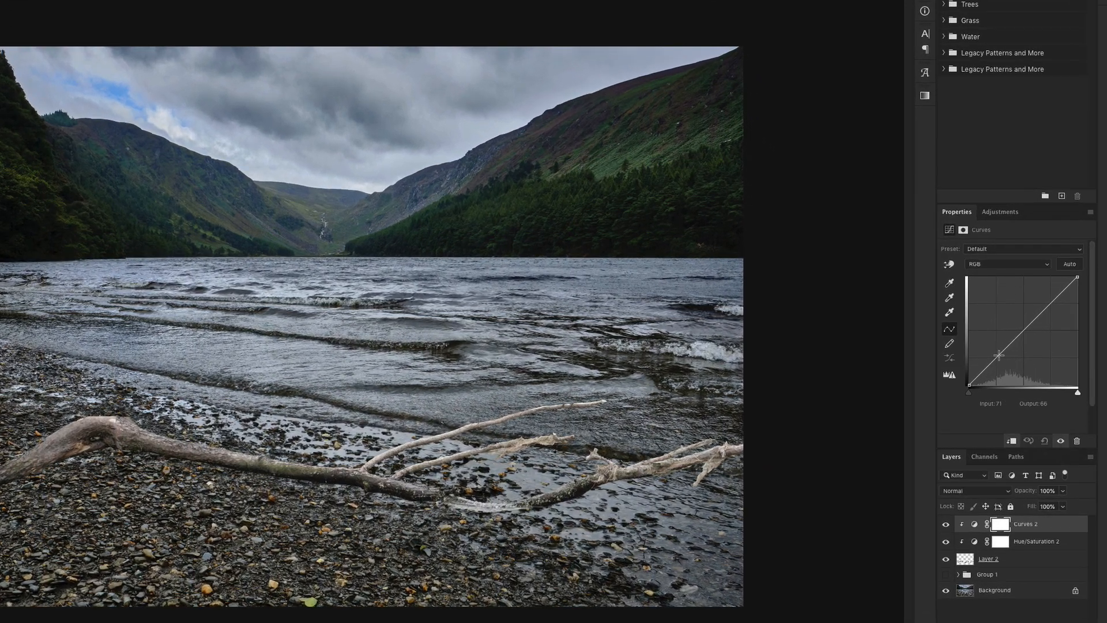
left_click_drag(999, 355, 1003, 361)
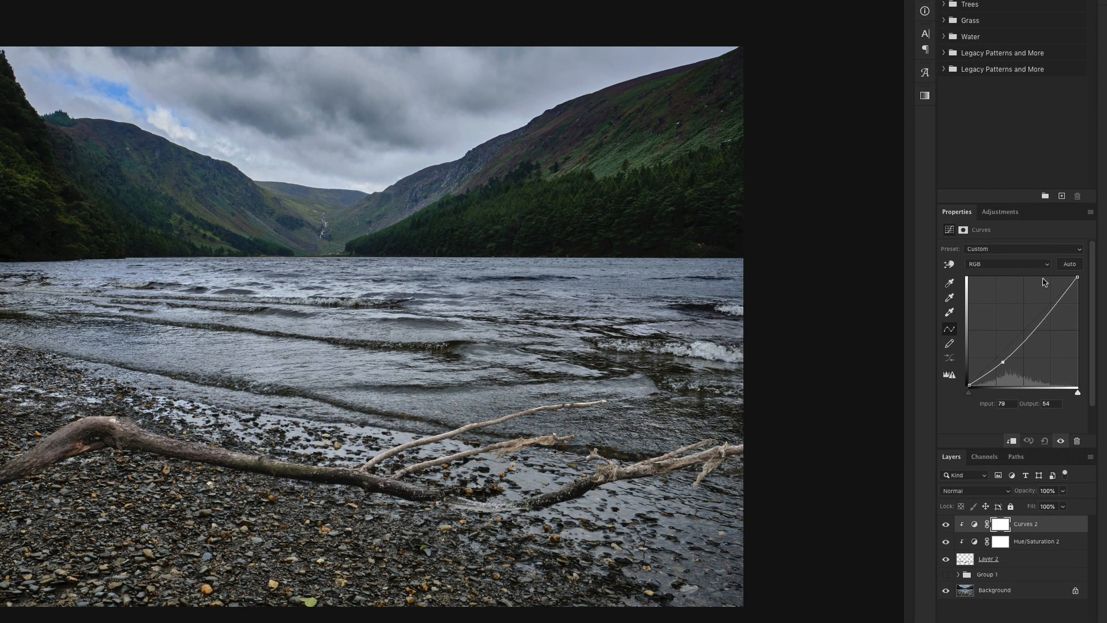
left_click(1056, 300)
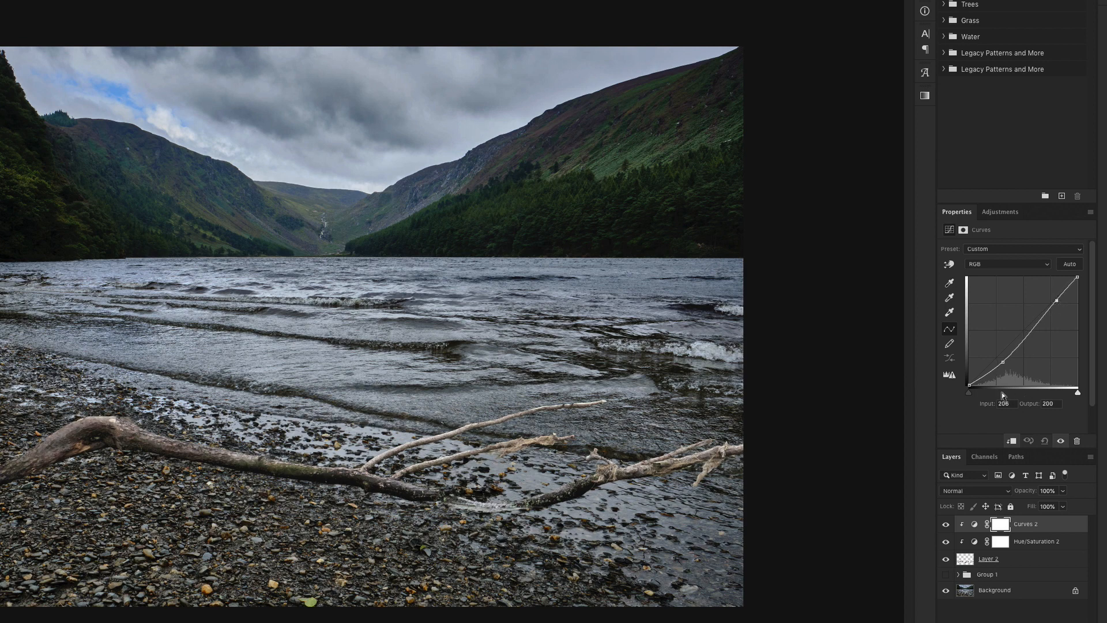
left_click_drag(1003, 362, 1002, 362)
left_click_drag(1057, 301, 1055, 298)
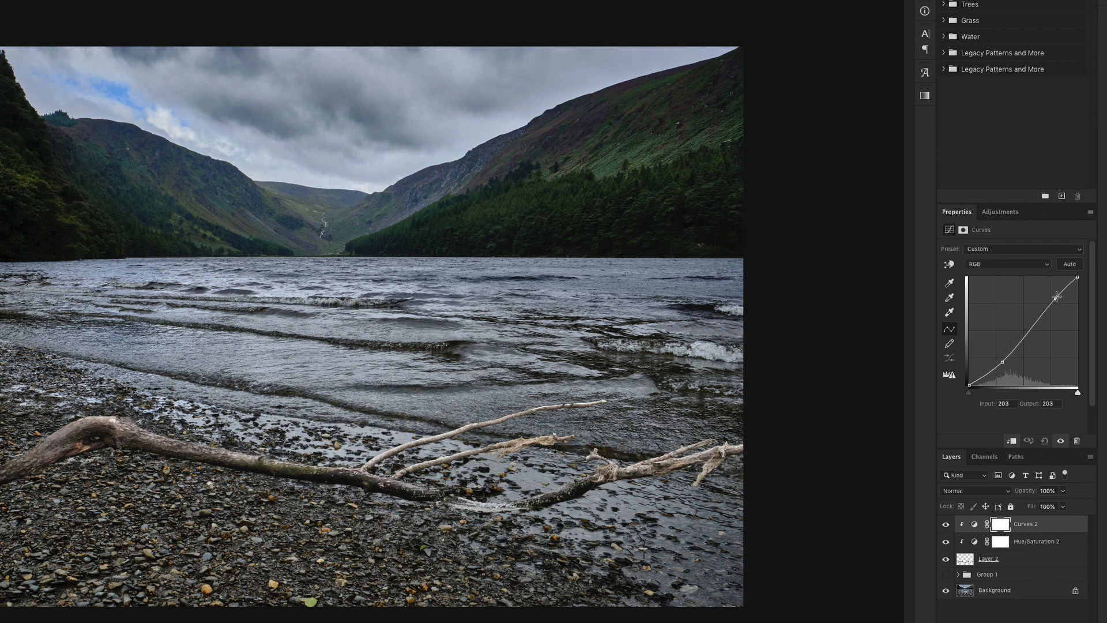
Step: Set the Master saturation of the log's Hue/Saturation adjustment to -54 and select the log layer
left_click(1041, 539)
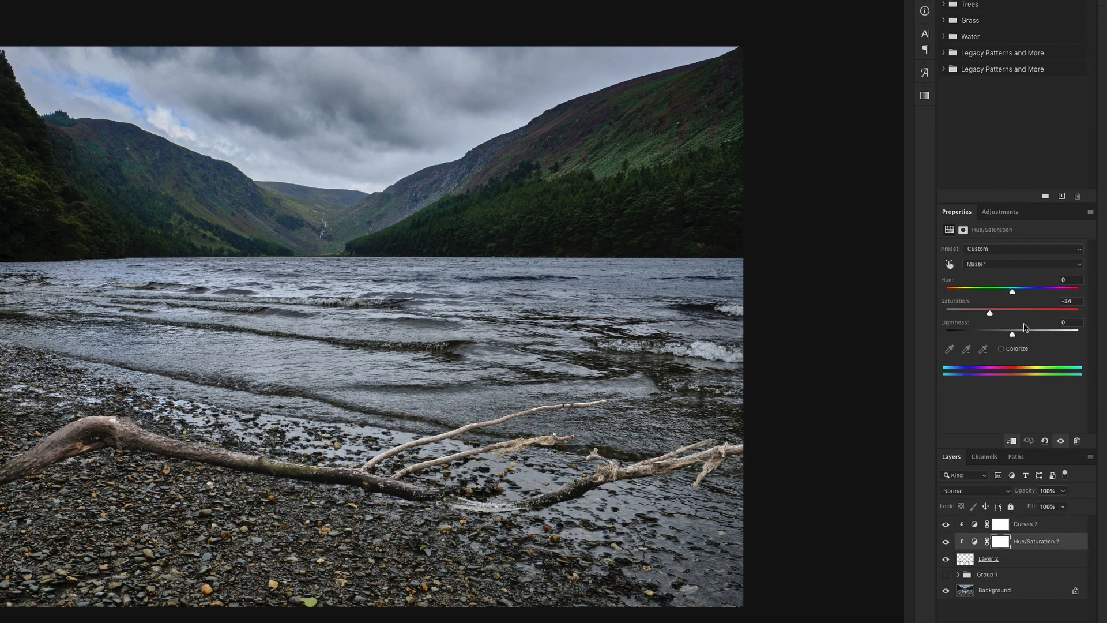
left_click_drag(984, 314, 975, 315)
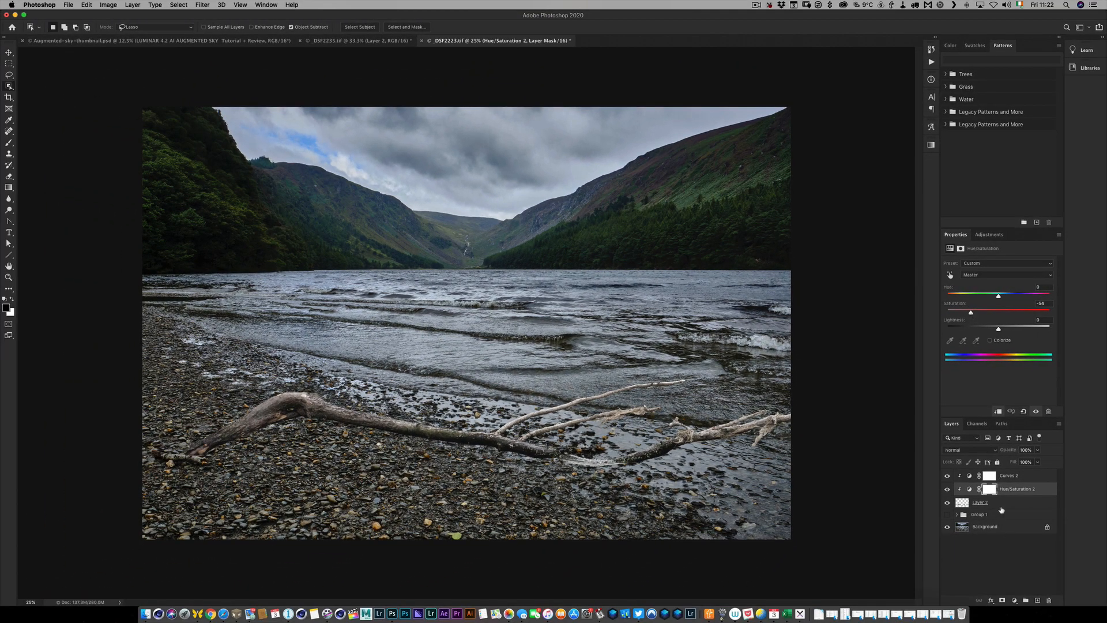
left_click(1001, 505)
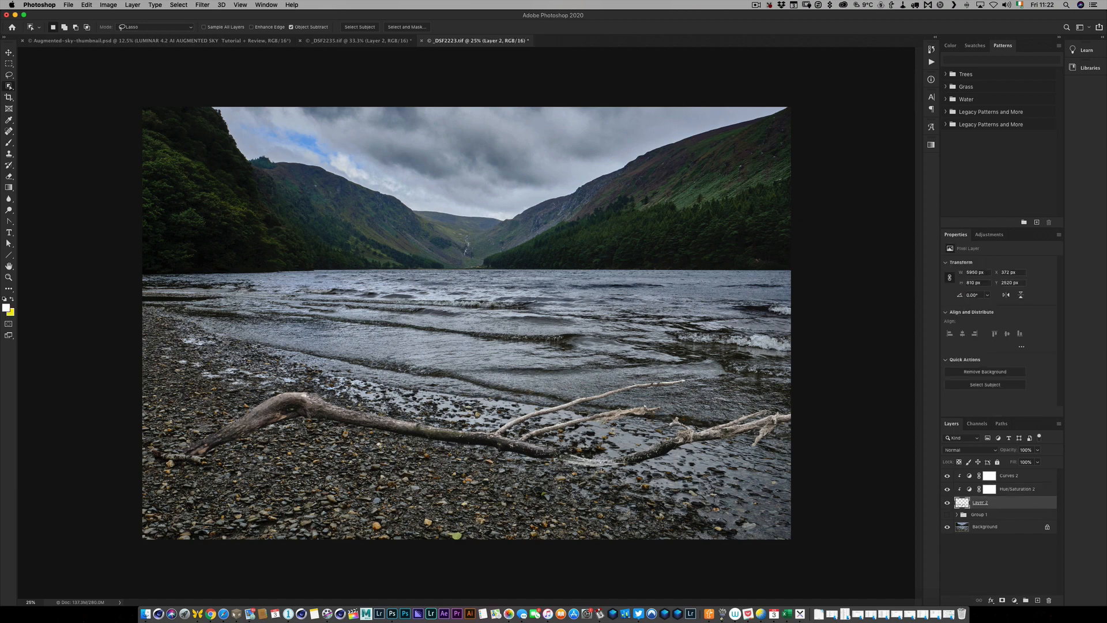
Step: Add a layer mask to the log layer and paint black over the pale water fringe beneath the log's submerged middle section
key("super+plus")
key("super+plus")
key("super+plus")
left_click_drag(659, 484, 442, 174)
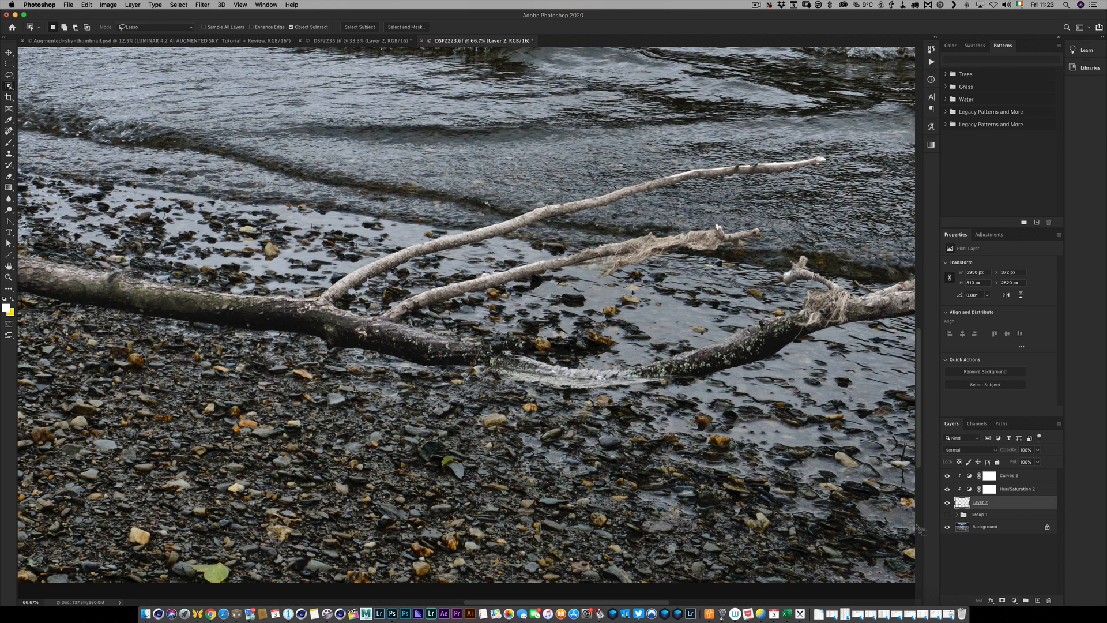
left_click(1001, 601)
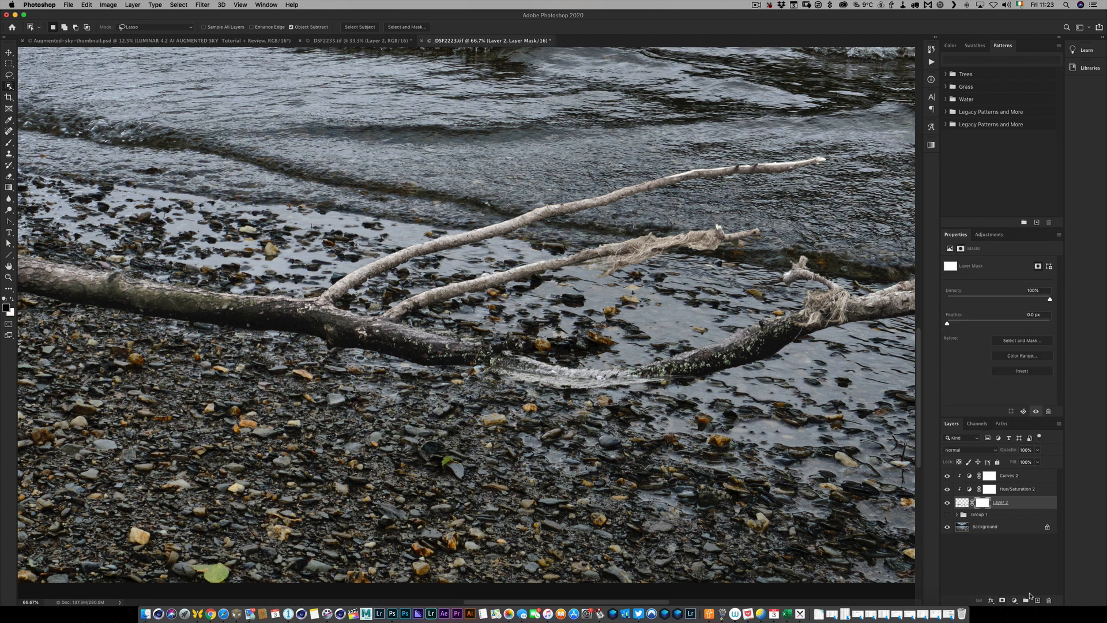
key("b")
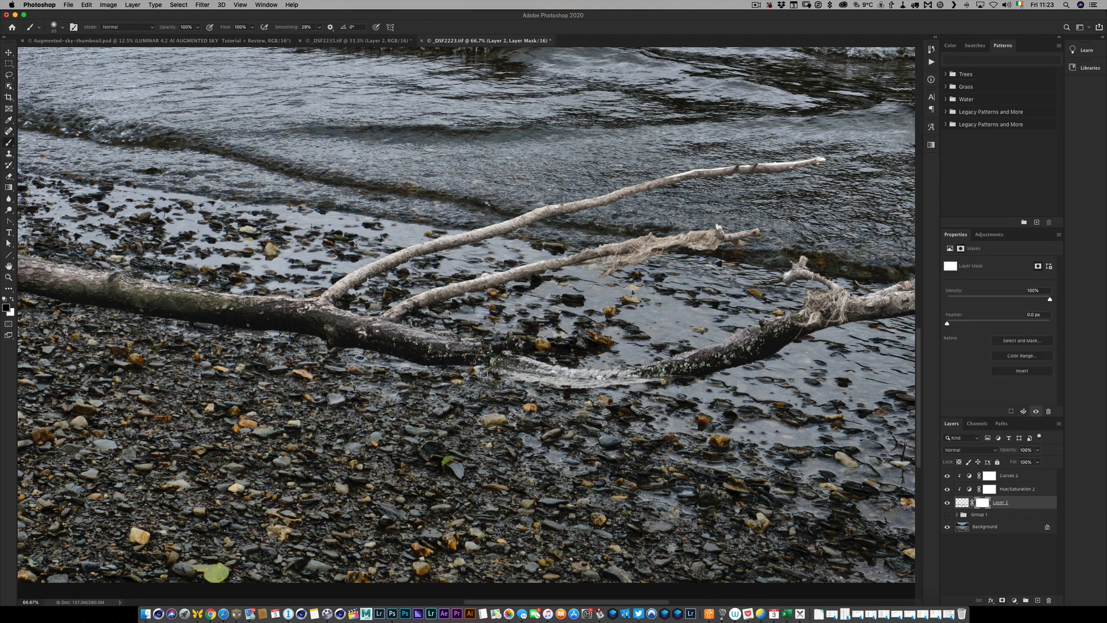
left_click_drag(496, 373, 660, 382)
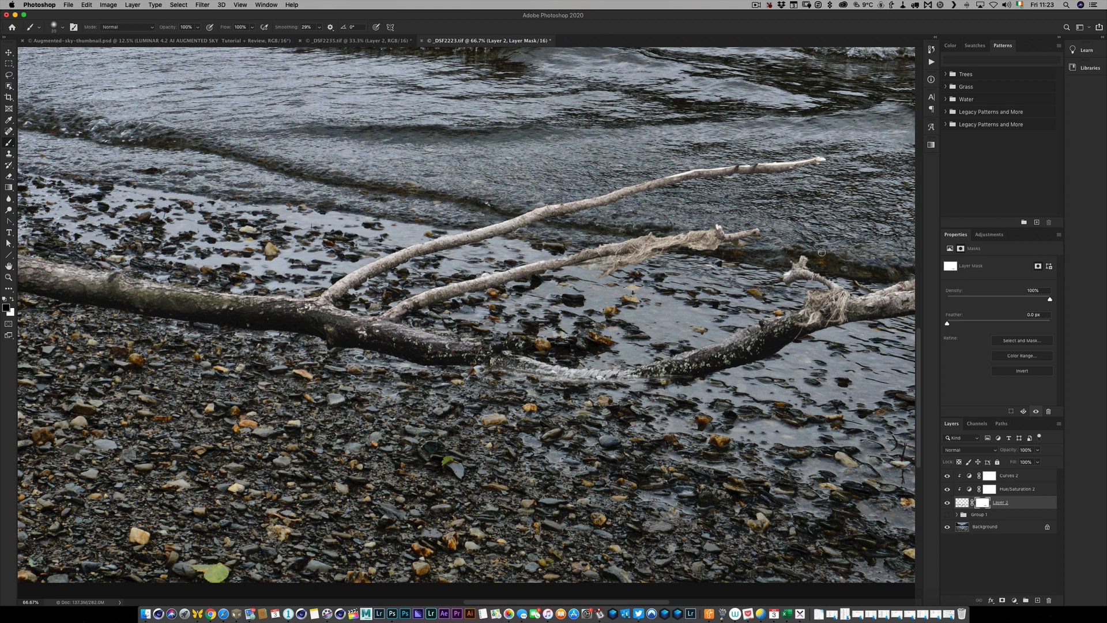
Step: Examine the log's edges along its whole length, from the outer branches to the thick end on the pebbles
left_click_drag(821, 253, 502, 308)
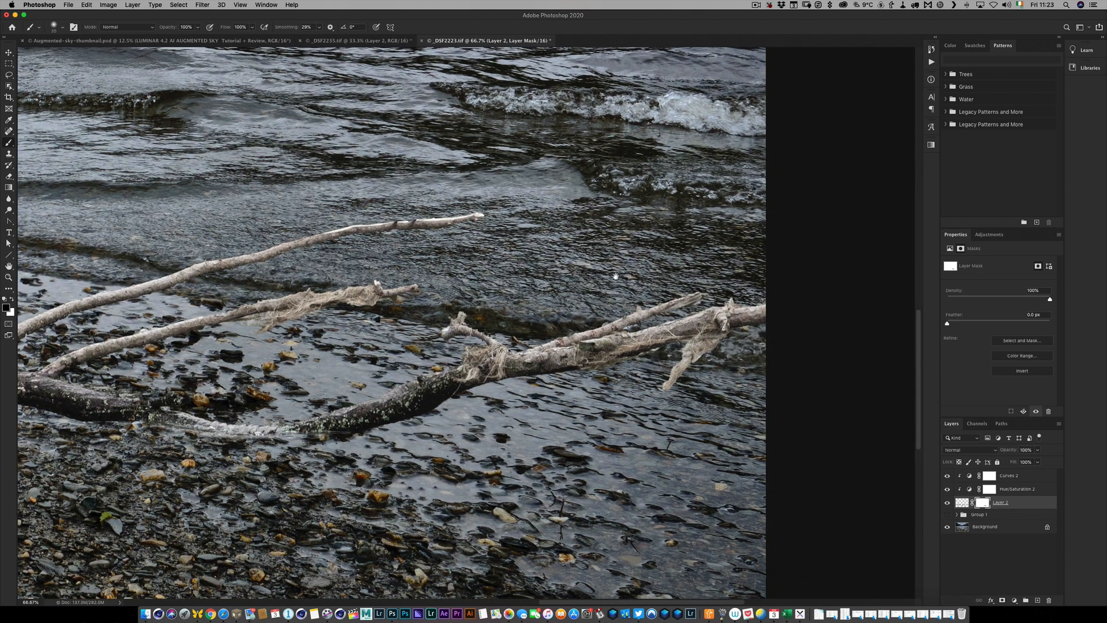
left_click_drag(615, 276, 890, 292)
left_click_drag(613, 301, 550, 309)
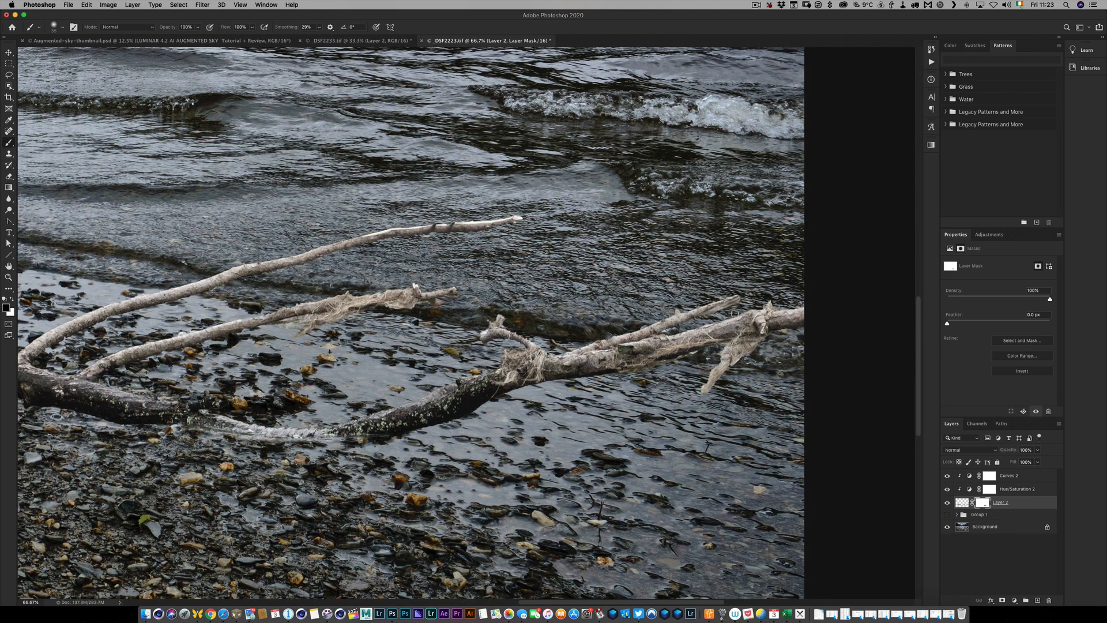
left_click_drag(506, 342, 826, 329)
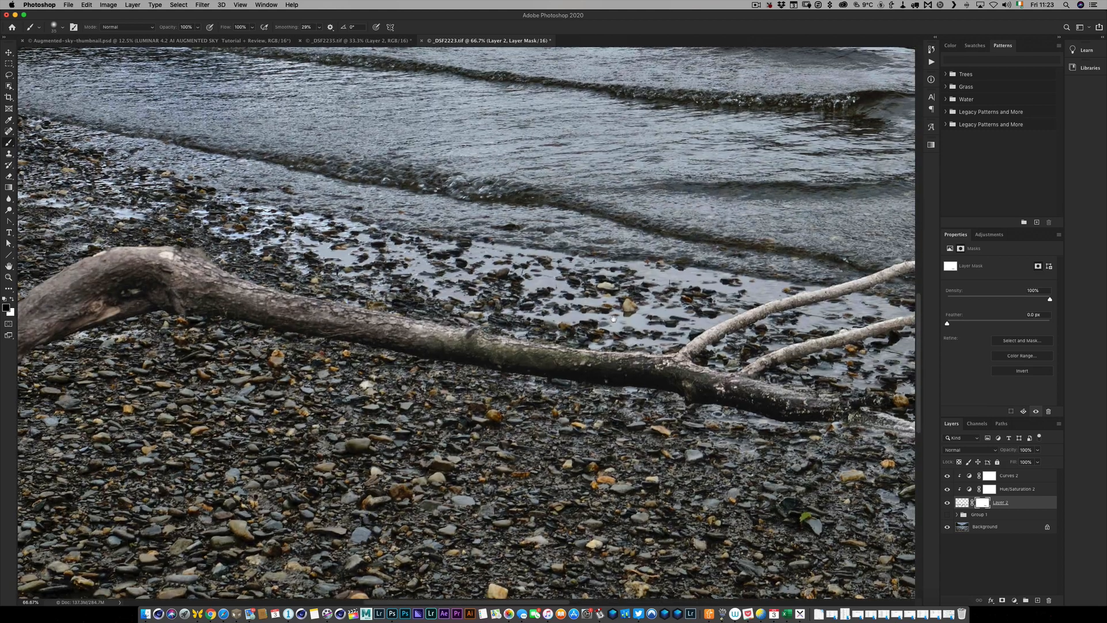
left_click_drag(588, 315, 825, 339)
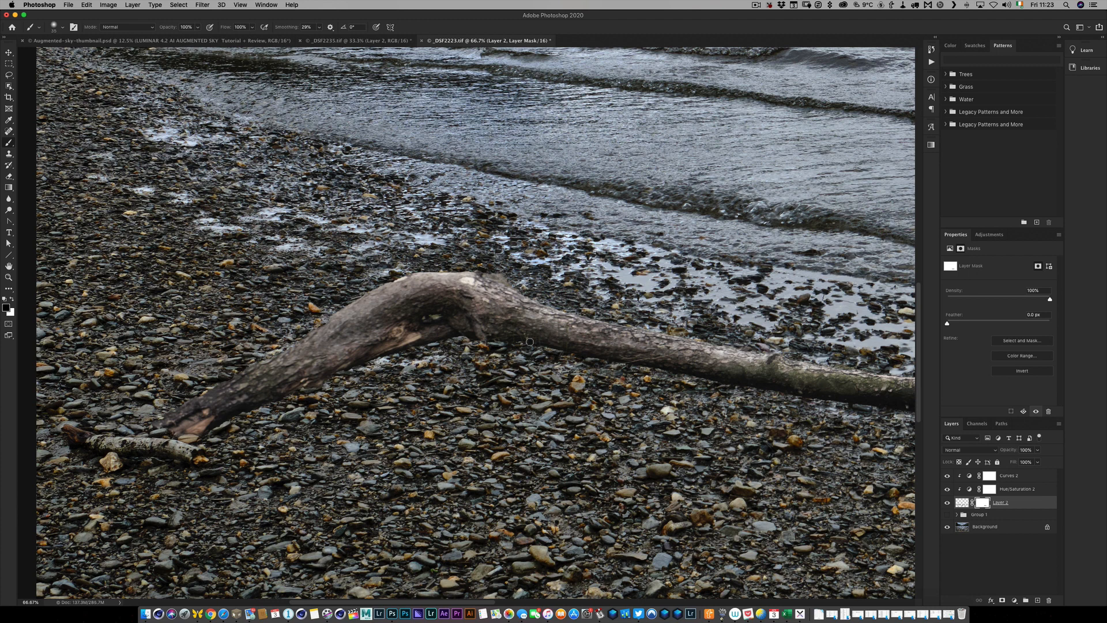
mouse_move(750, 222)
left_mouse_down()
mouse_move(439, 240)
mouse_move(725, 213)
mouse_move(519, 237)
mouse_move(530, 228)
left_mouse_up()
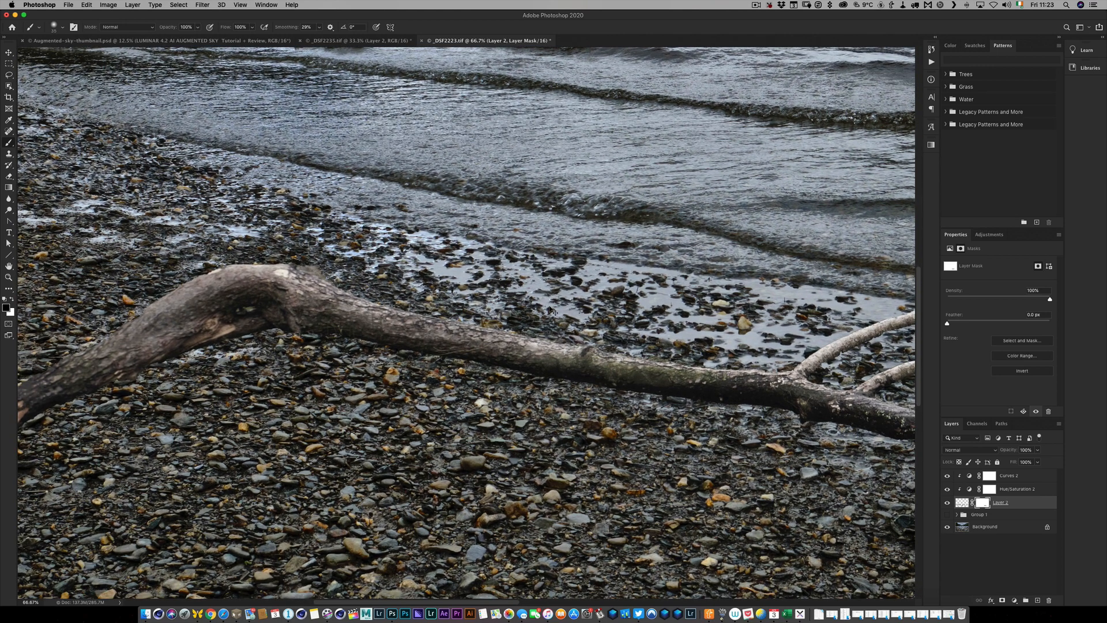
key("super+minus")
key("super+minus")
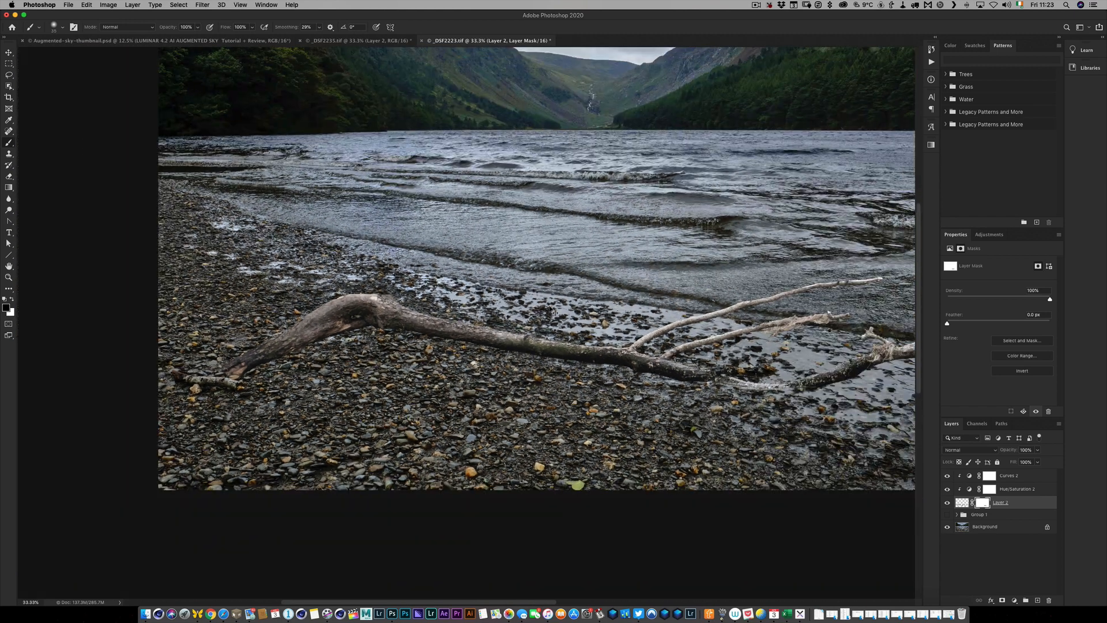
key("super+plus")
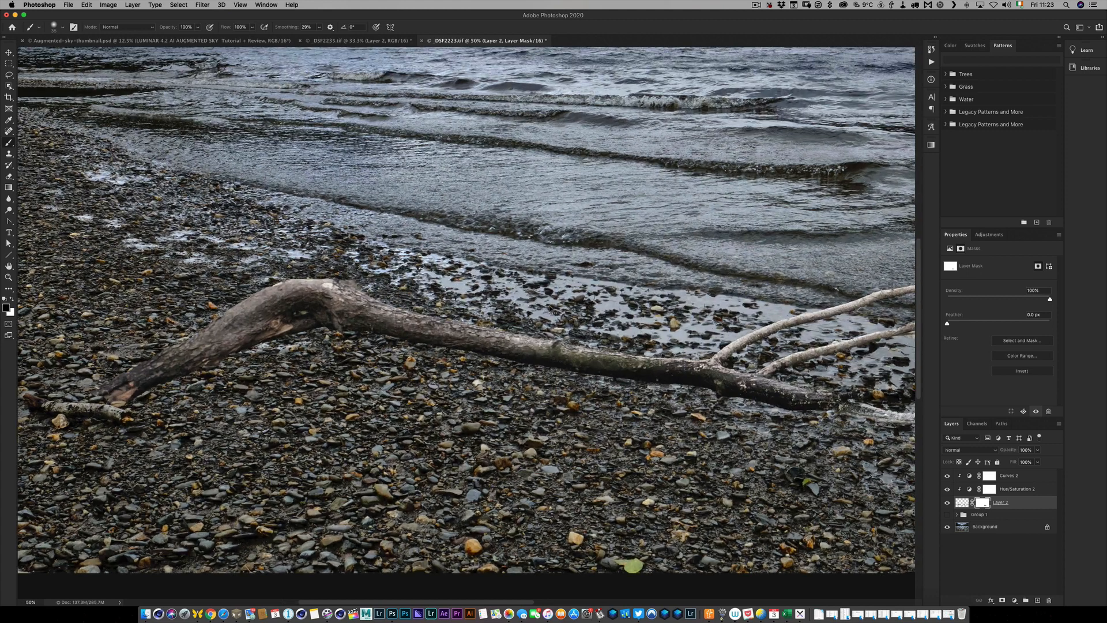
Step: Start an Unsharp Mask on the log layer's pixels, raising the Amount to about 178% and setting the Threshold to 0
left_click(962, 503)
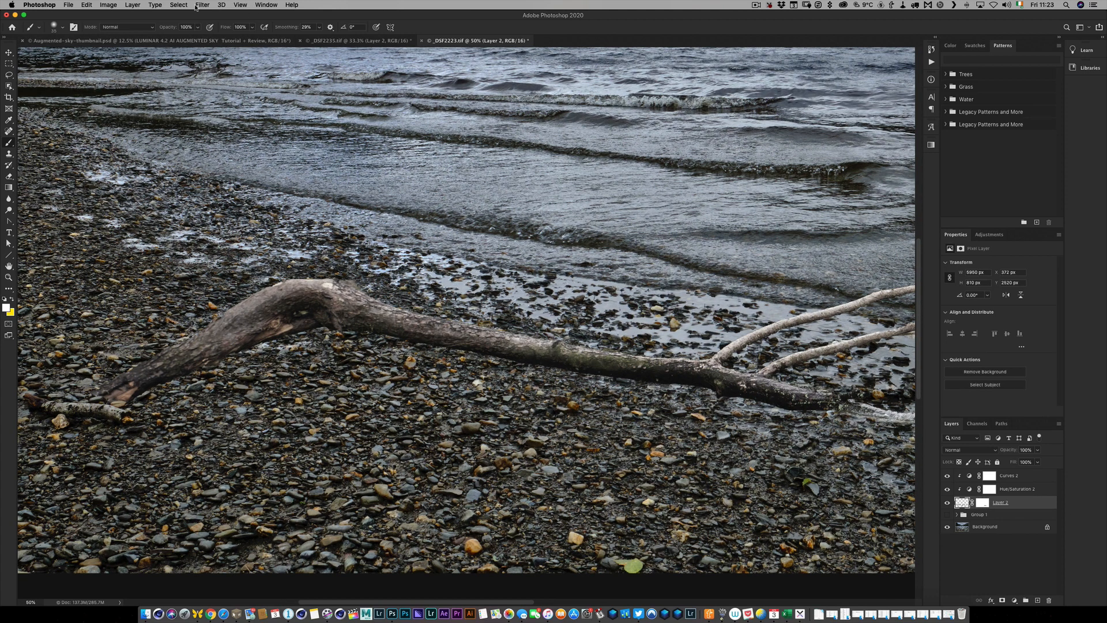
left_click(197, 6)
mouse_move(237, 158)
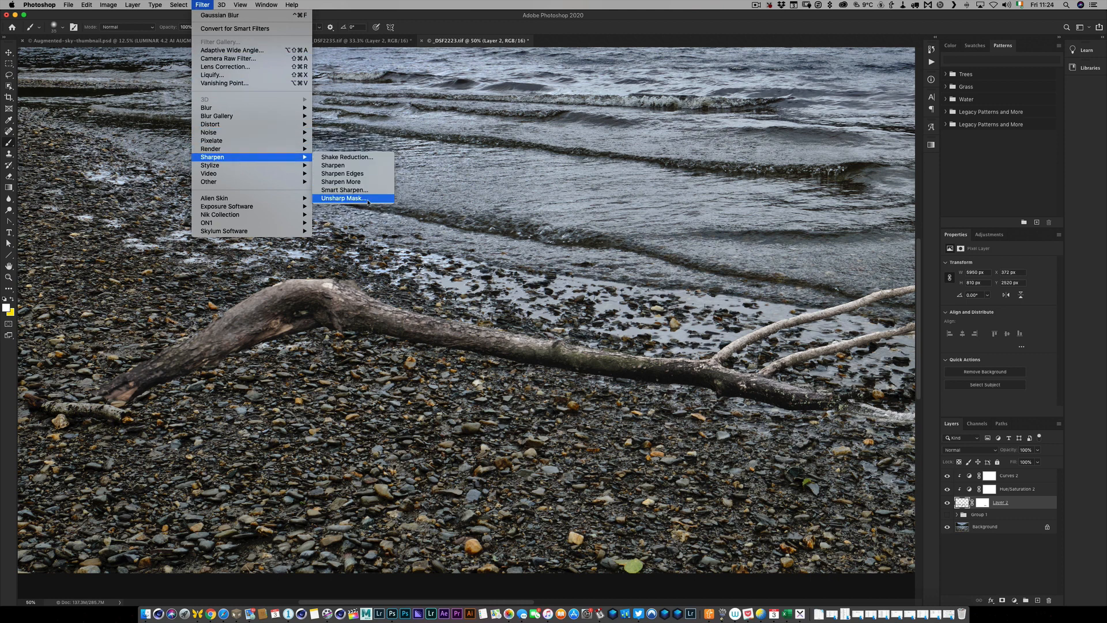
left_click(346, 198)
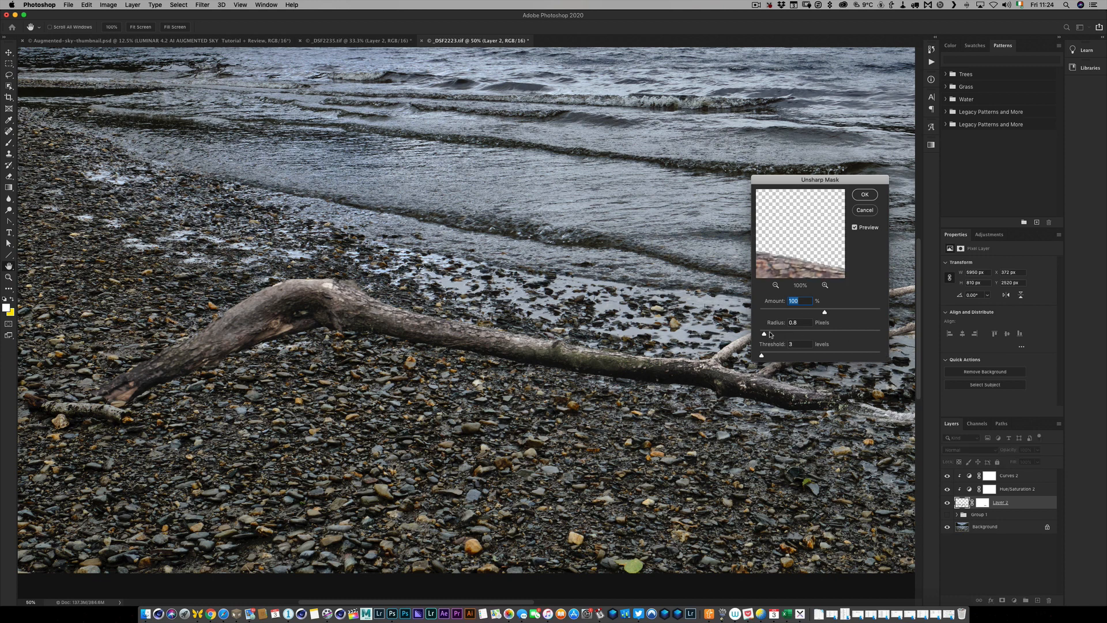
left_click(836, 314)
left_click_drag(843, 315, 851, 315)
left_click_drag(760, 356, 749, 355)
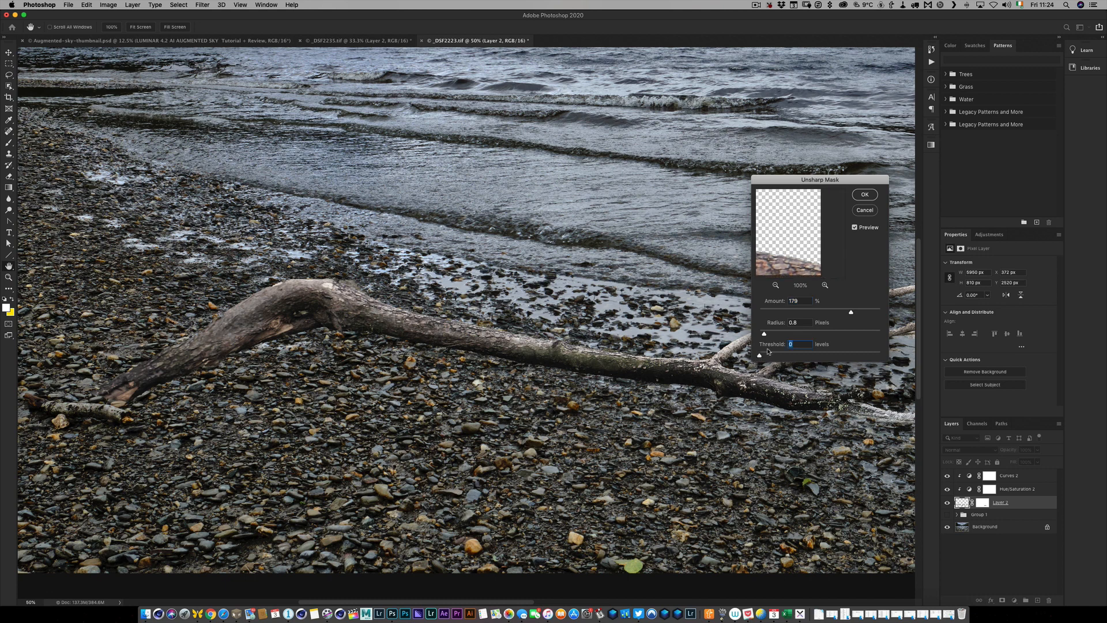
Step: Lower the Unsharp Mask Amount below 100%, compare the log with and without the preview, and apply the sharpening
left_click(827, 313)
left_click_drag(792, 254, 824, 220)
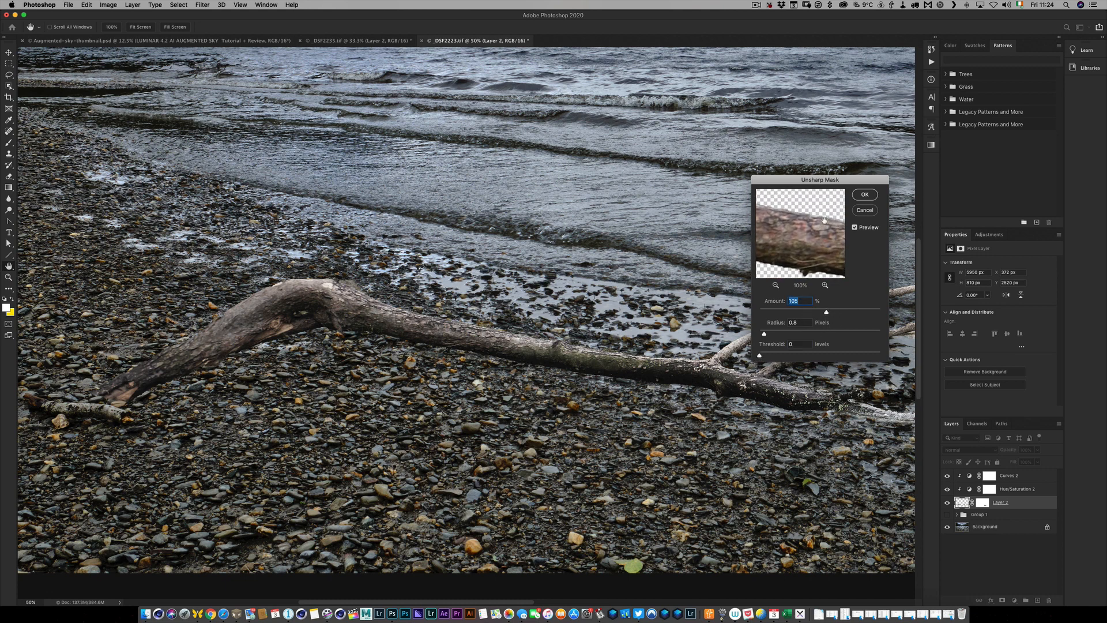
left_click(855, 228)
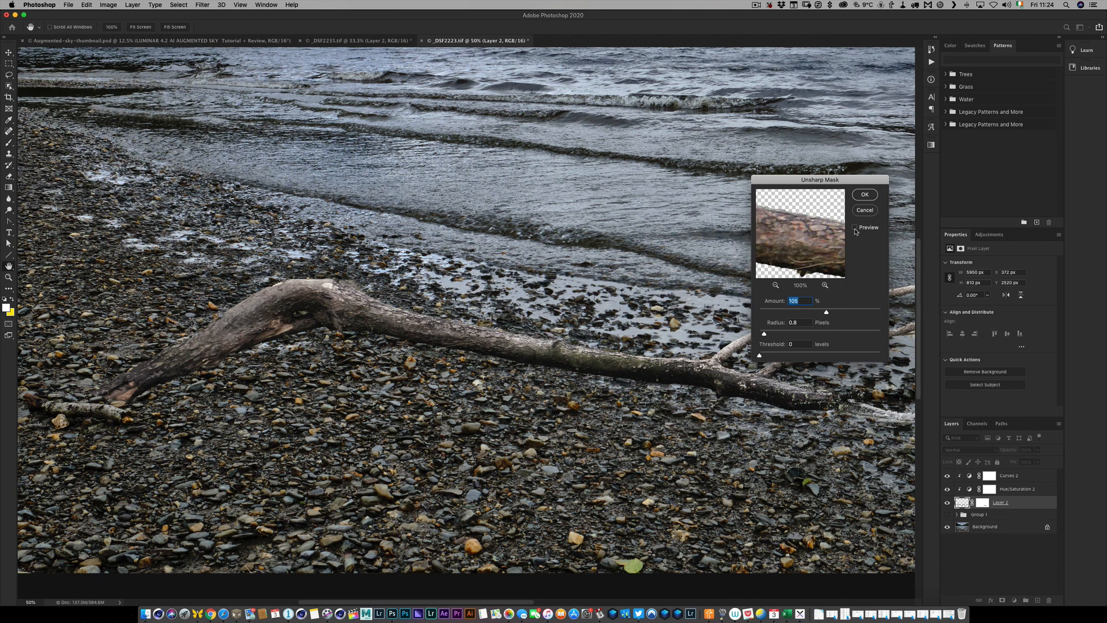
left_click(854, 228)
left_click(799, 312)
left_click(868, 196)
key("b")
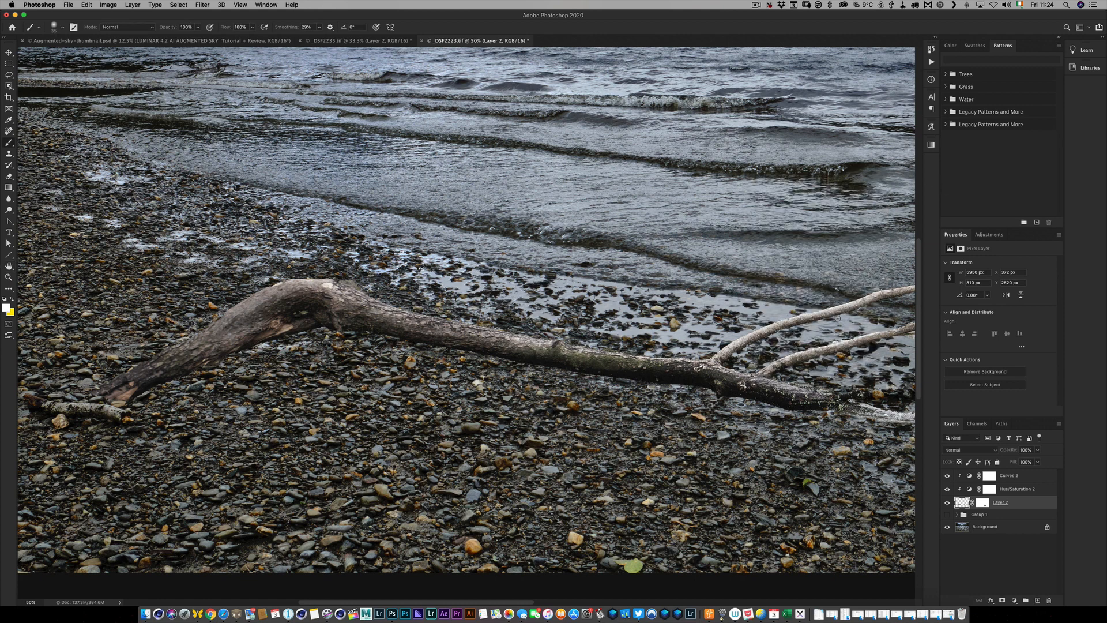
Step: Set the Reds saturation of the log's Hue/Saturation adjustment to -64
left_click(989, 489)
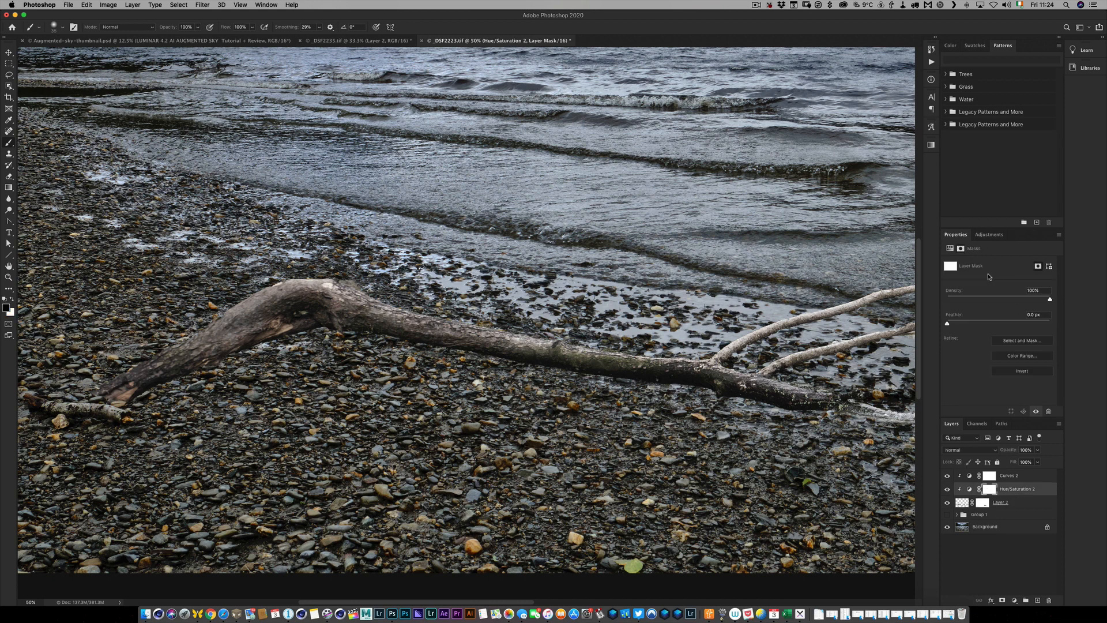
left_click(969, 490)
left_click(985, 276)
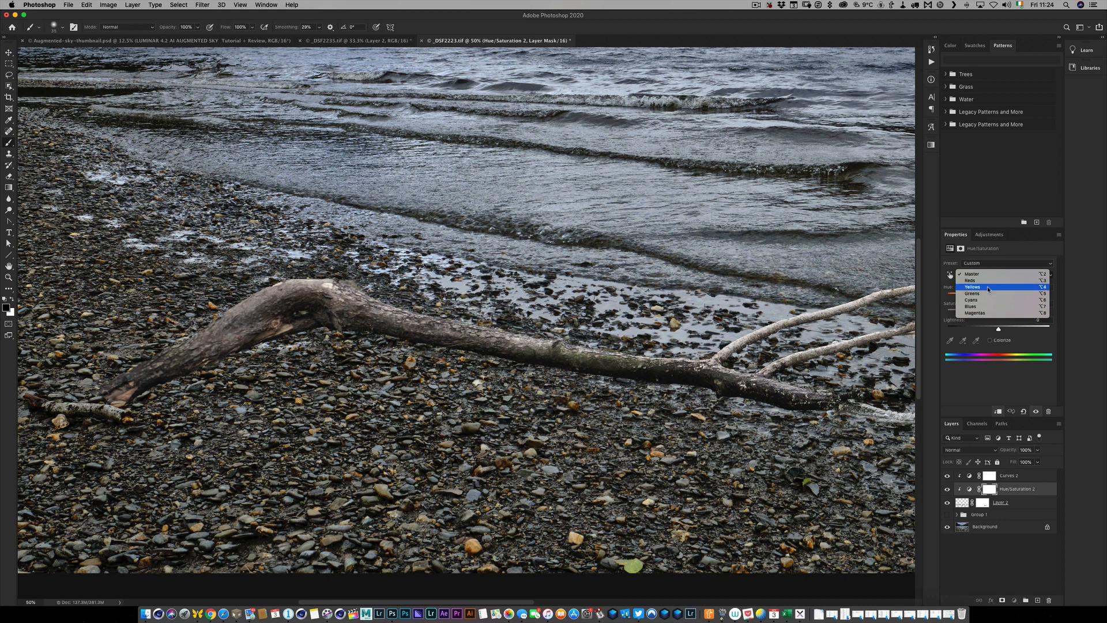
left_click(989, 282)
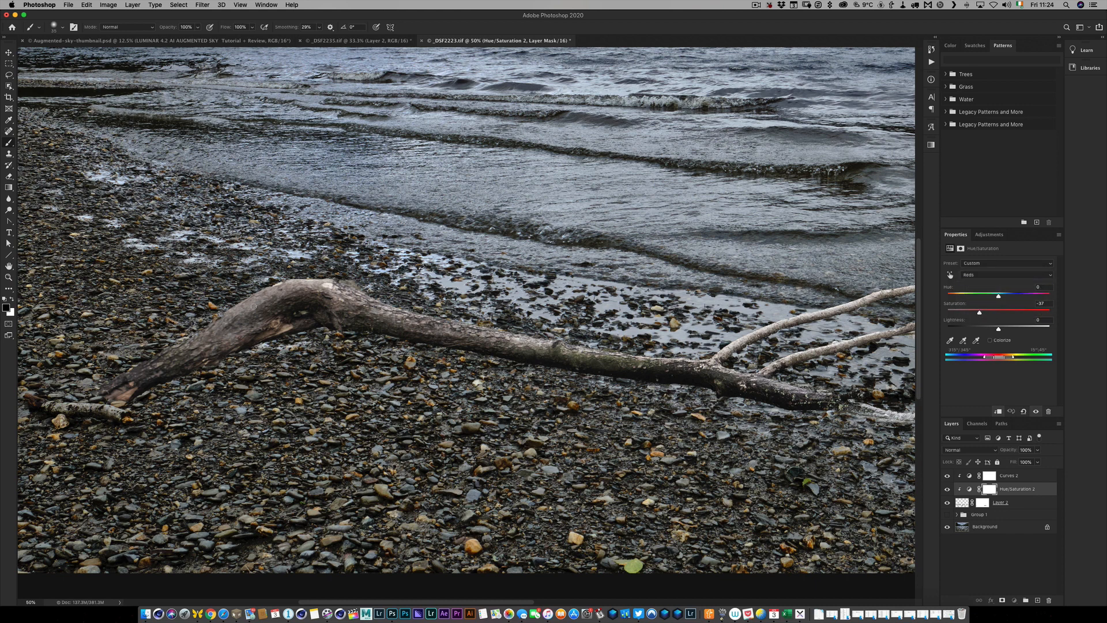
left_click_drag(979, 313, 967, 314)
key("super+minus")
key("super+minus")
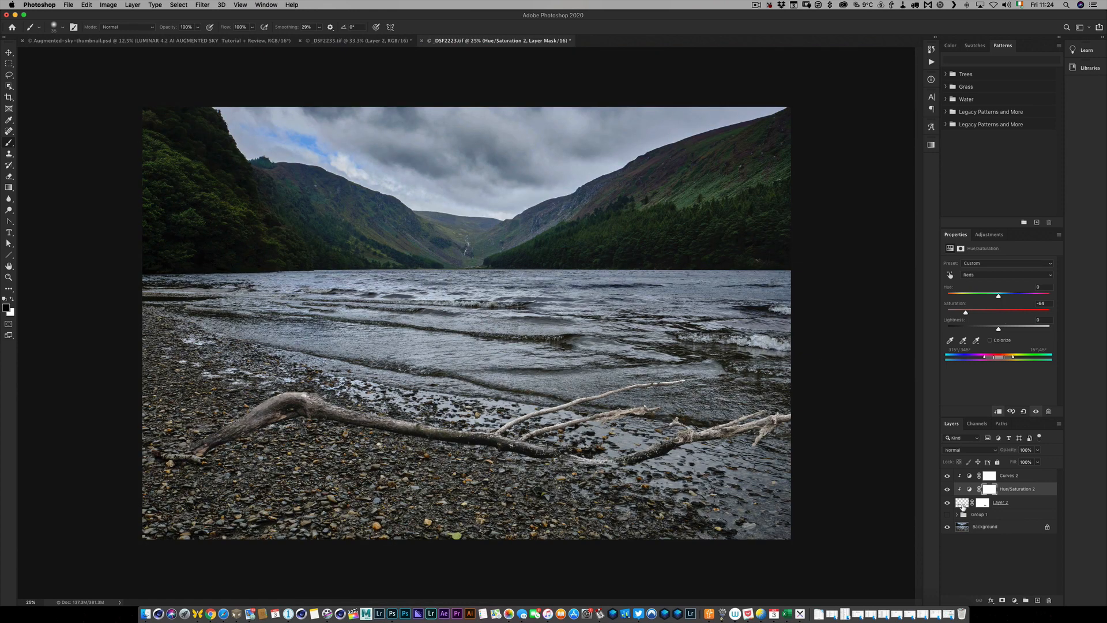
Step: Duplicate the log layer and transform the lower copy, flipping and flattening it to about -28% height beneath the log
left_click(962, 507)
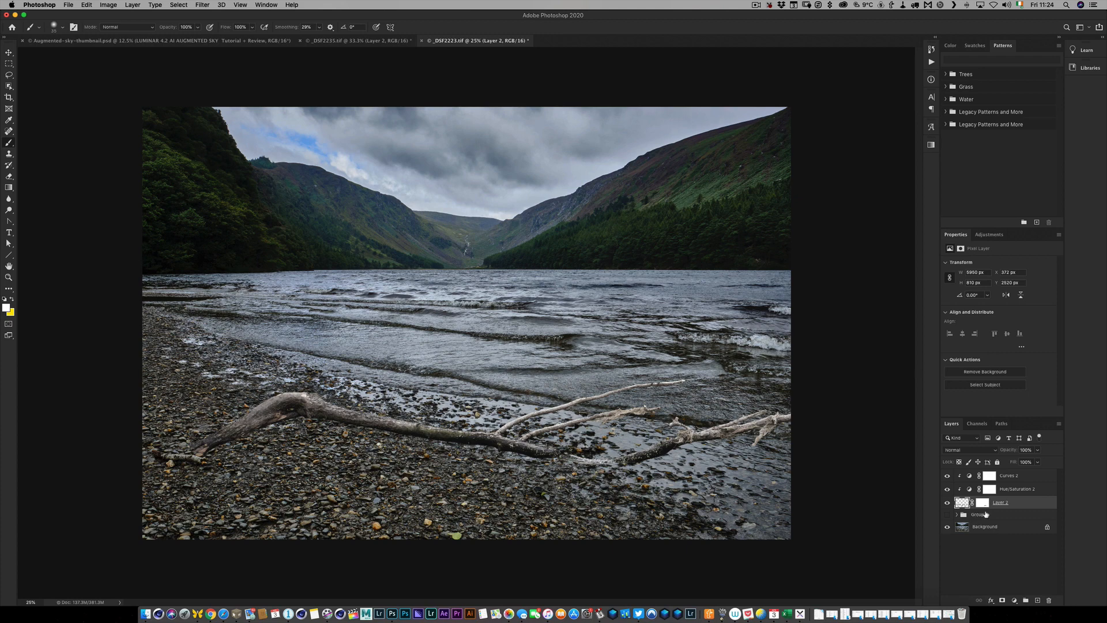
key("super+j")
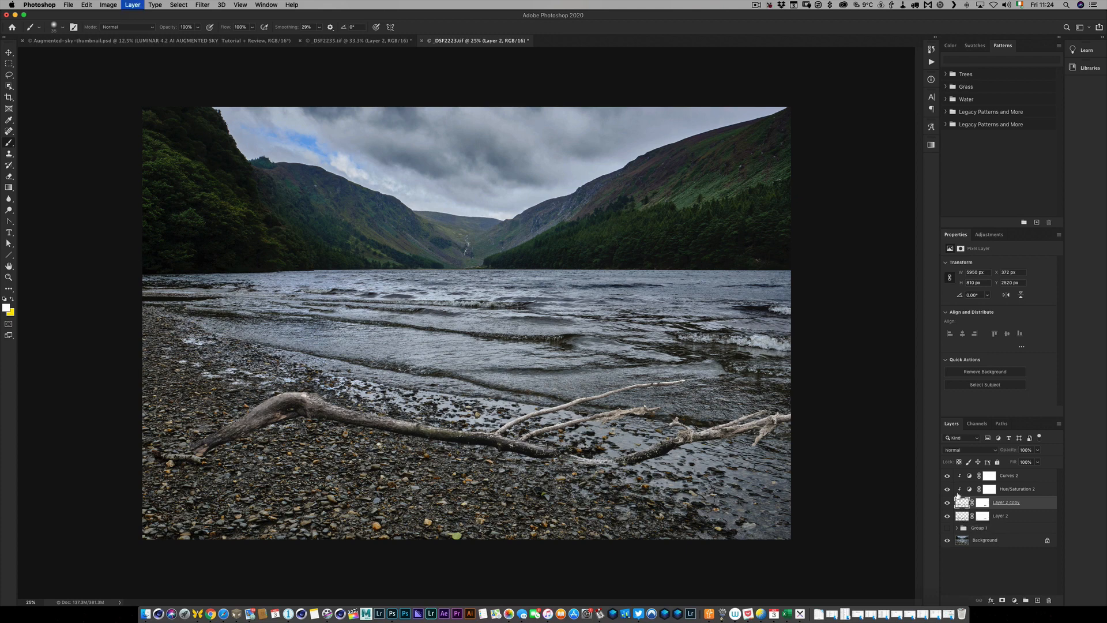
left_click(967, 519)
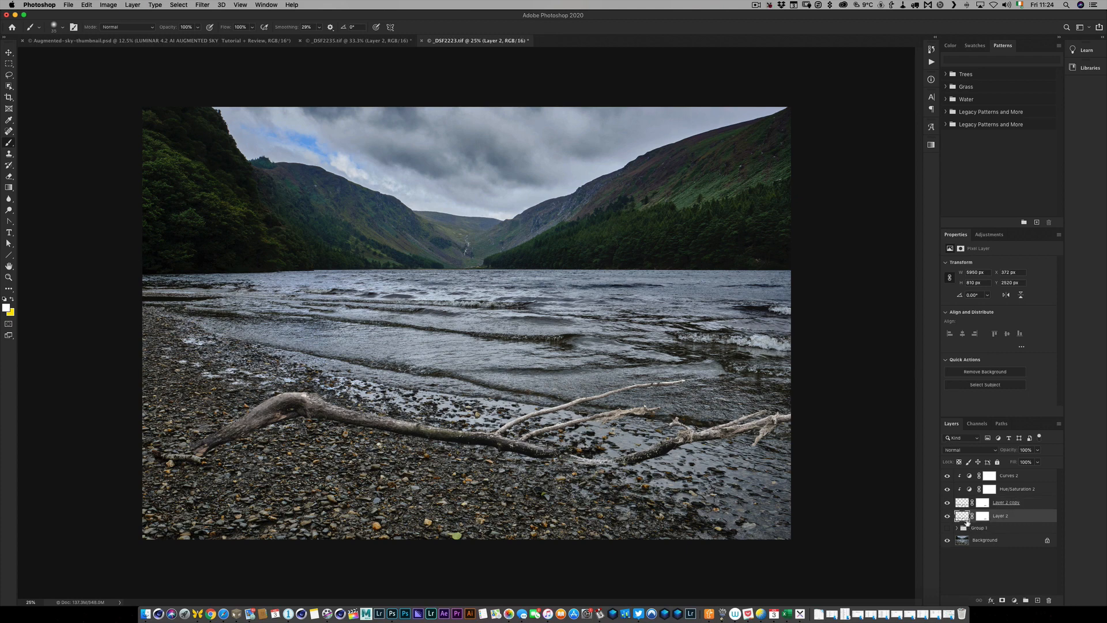
key("super+t")
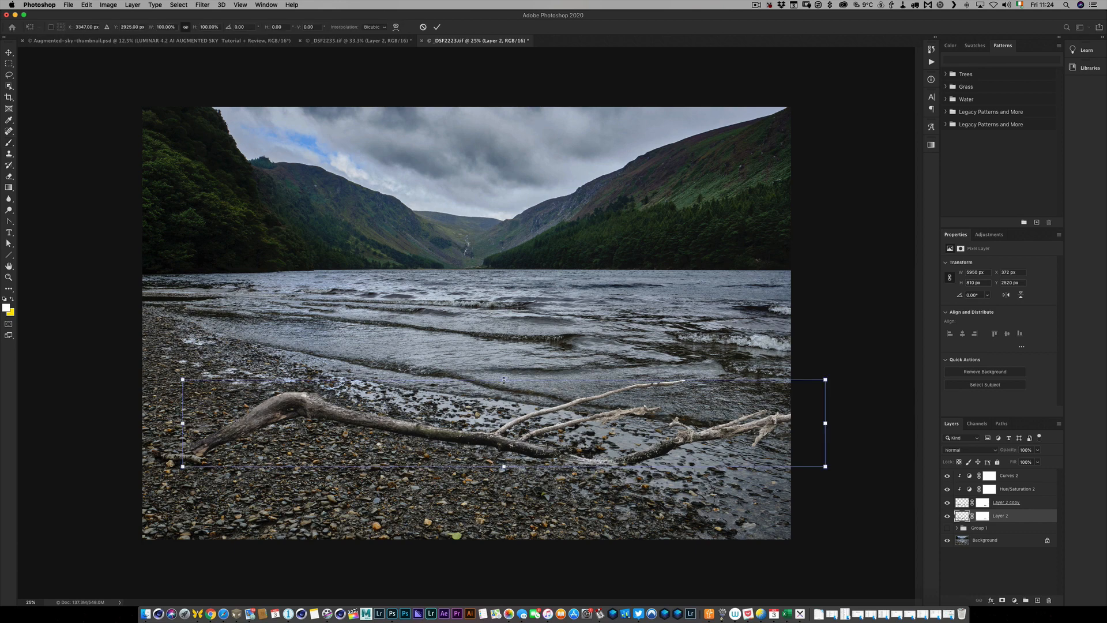
left_click_drag(504, 379, 467, 470)
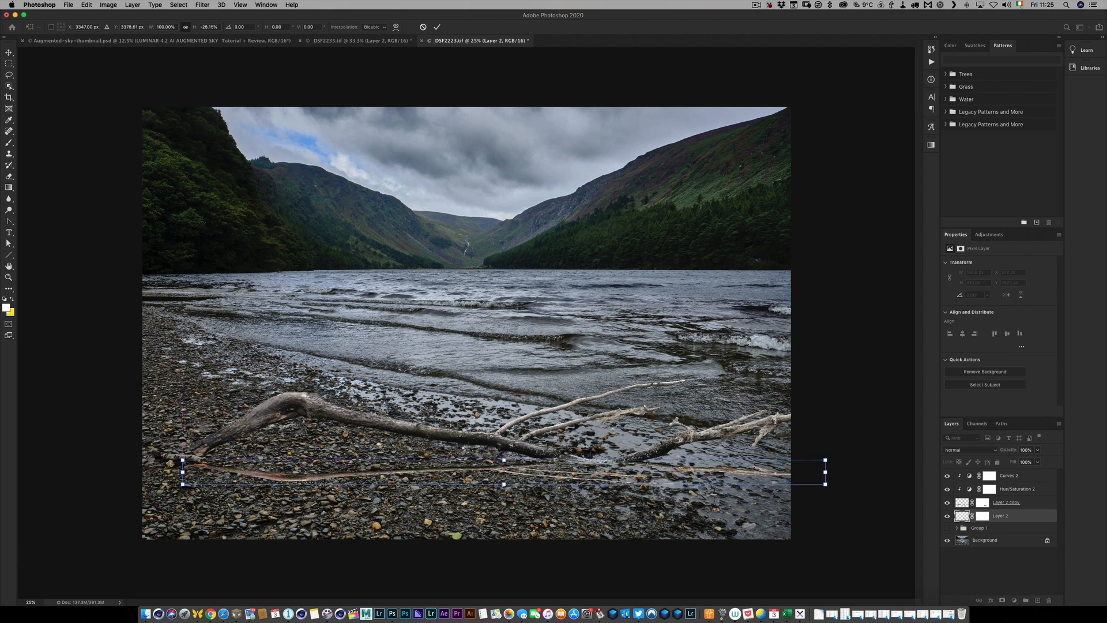
key("Return")
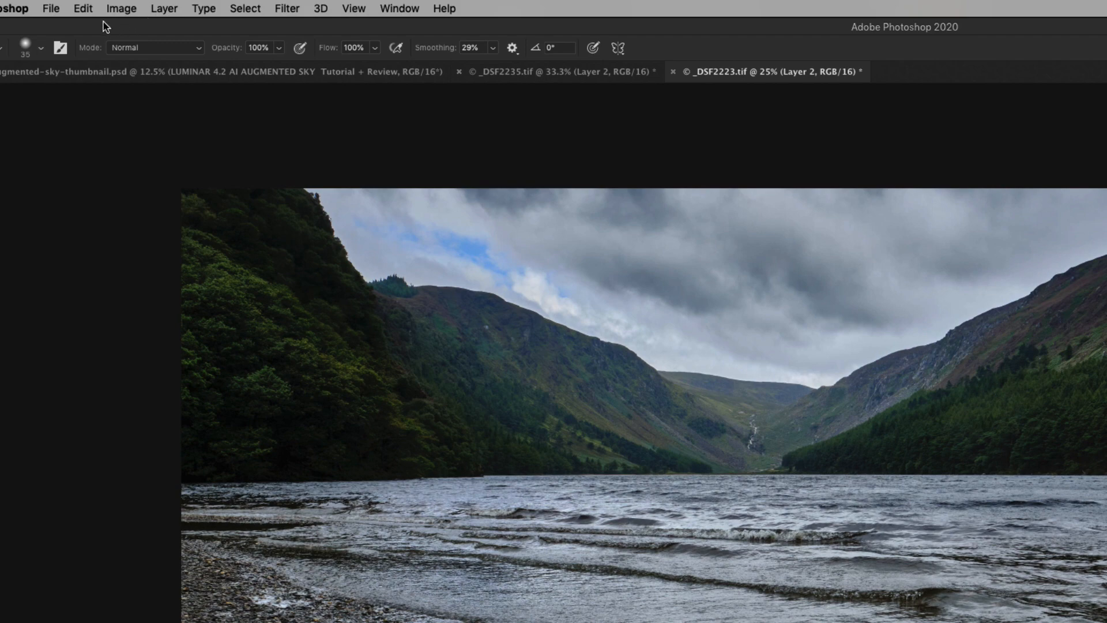
Step: Fill the flattened log copy with Black in Normal mode at 100% opacity, preserving transparency
left_click(108, 6)
mouse_move(84, 8)
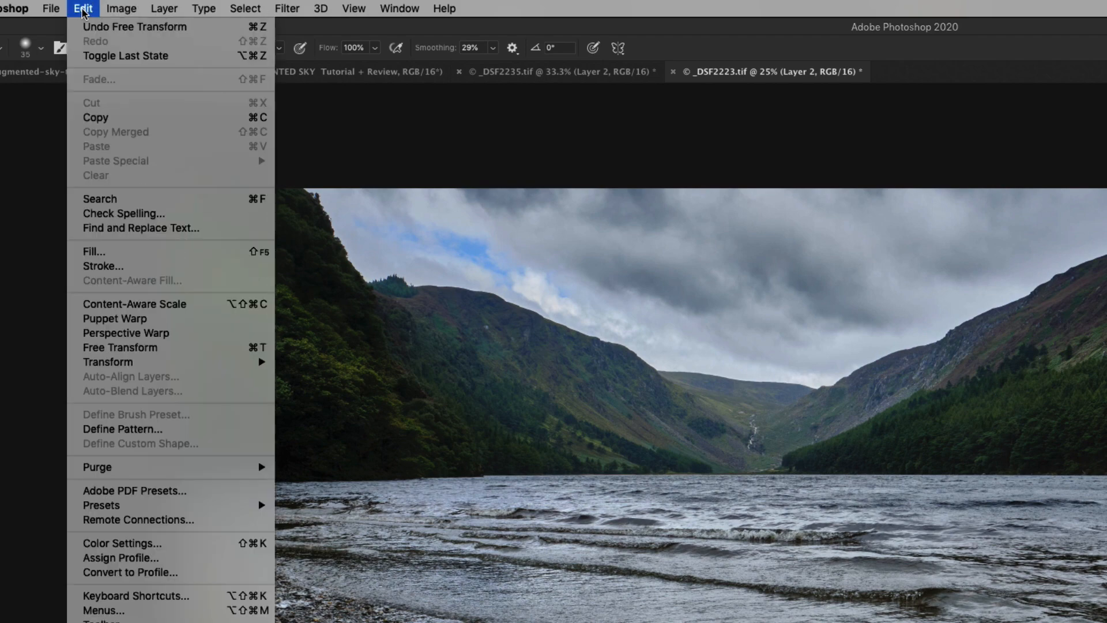
left_click(128, 251)
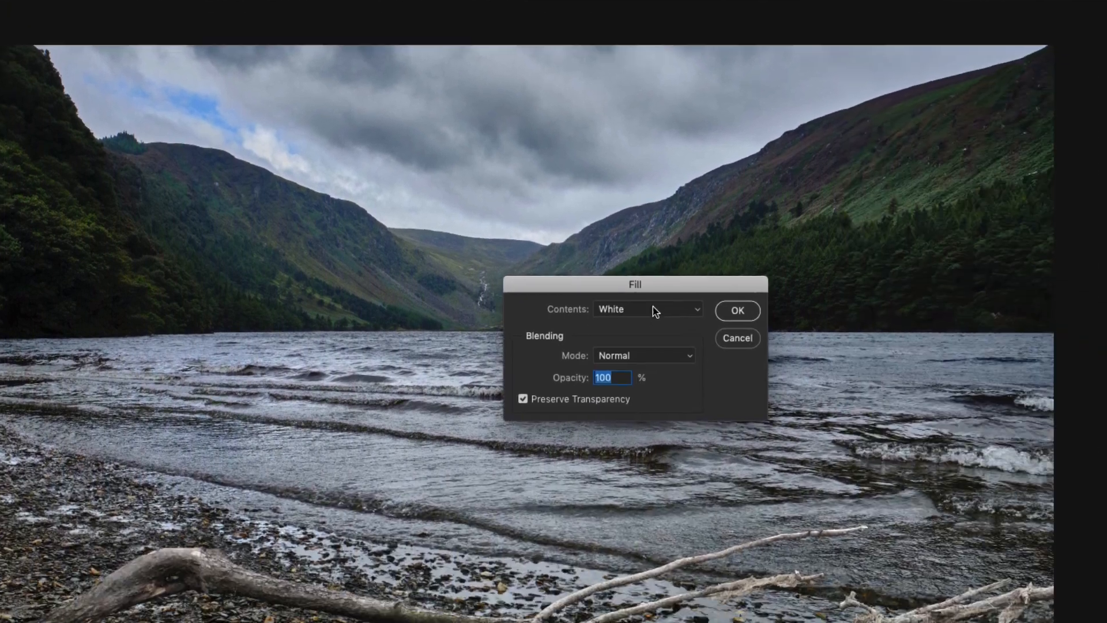
left_click(654, 309)
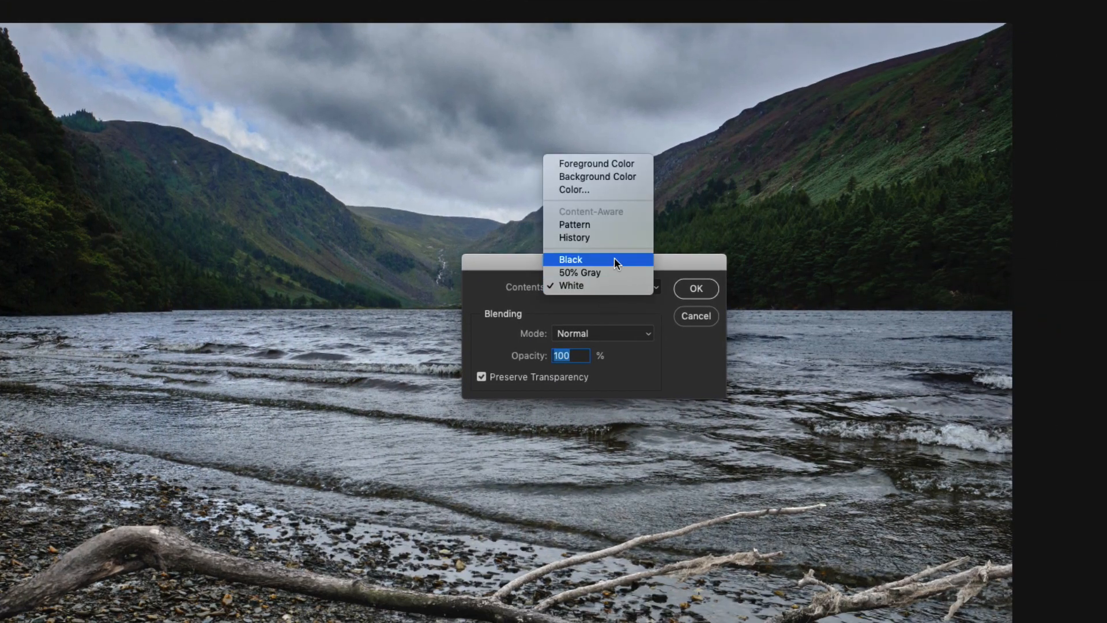
left_click(655, 279)
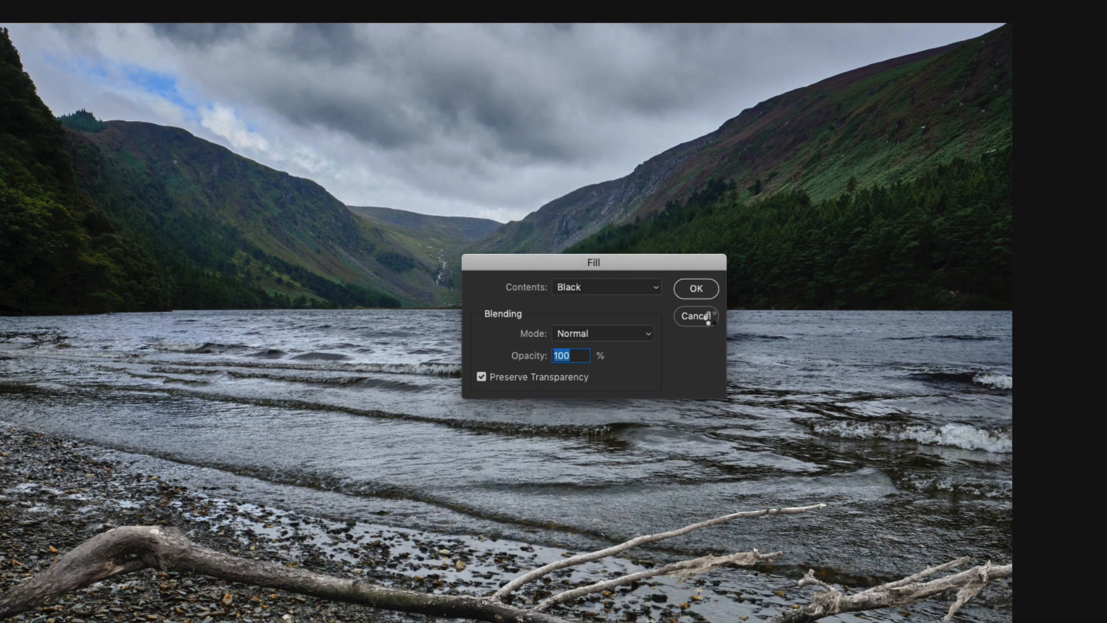
left_click(695, 289)
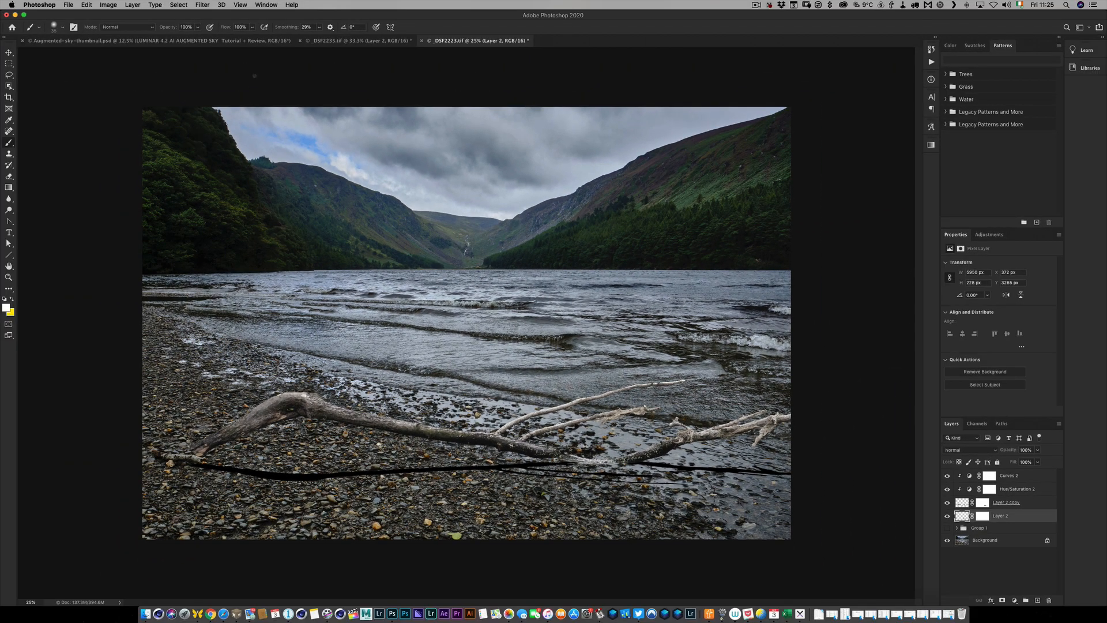
Step: Soften the black log copy with a 41.6-pixel Gaussian Blur and set the layer's blend mode to Overlay
left_click(202, 5)
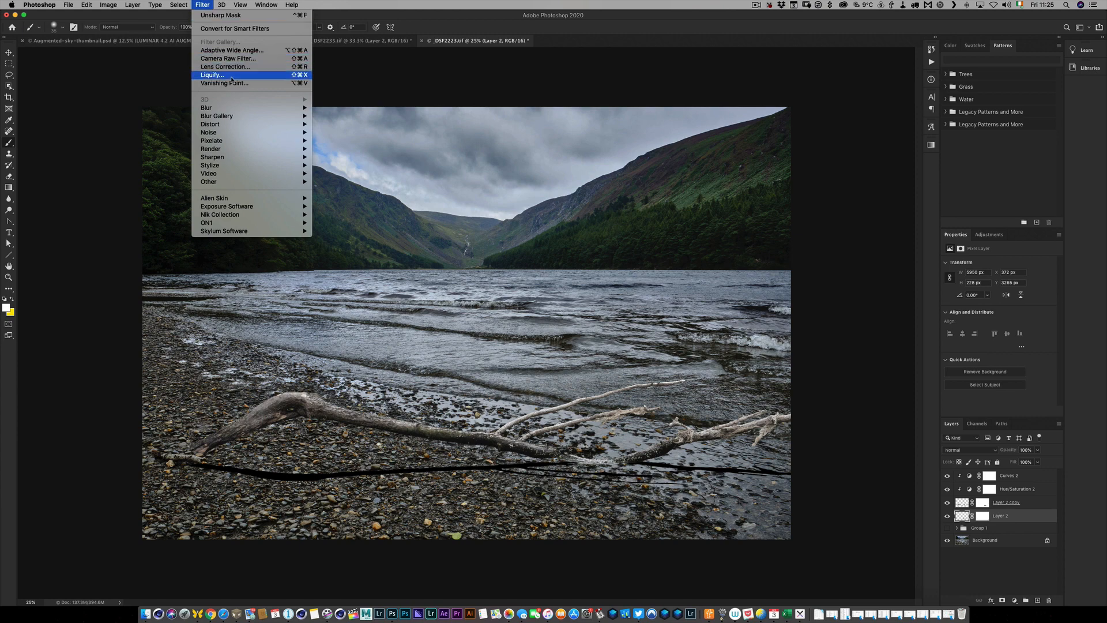
mouse_move(242, 108)
left_click(346, 140)
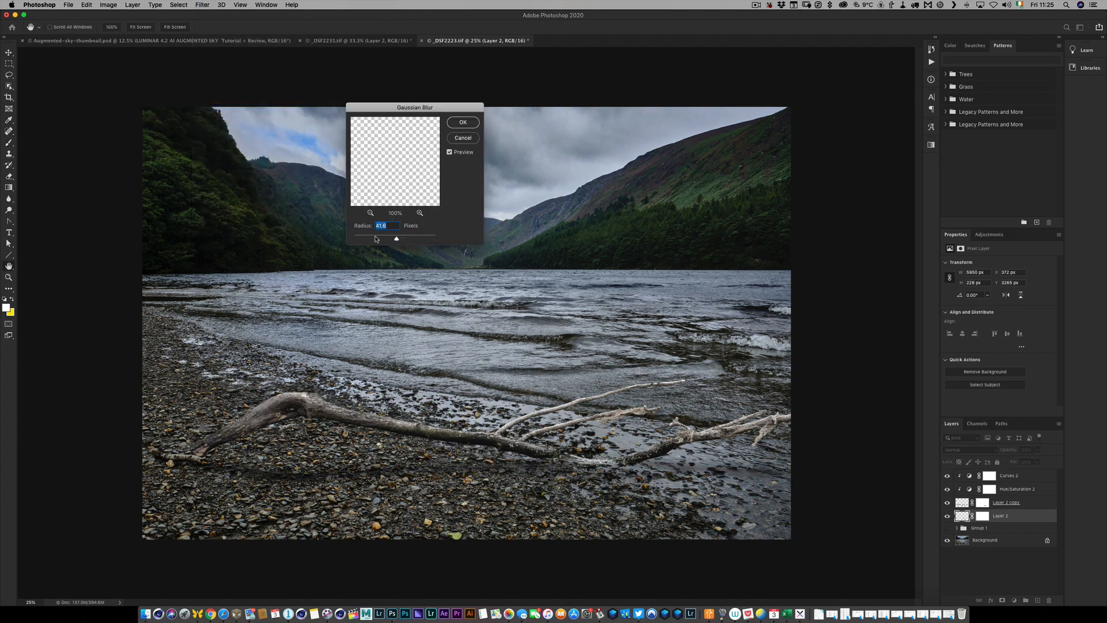
left_click(462, 122)
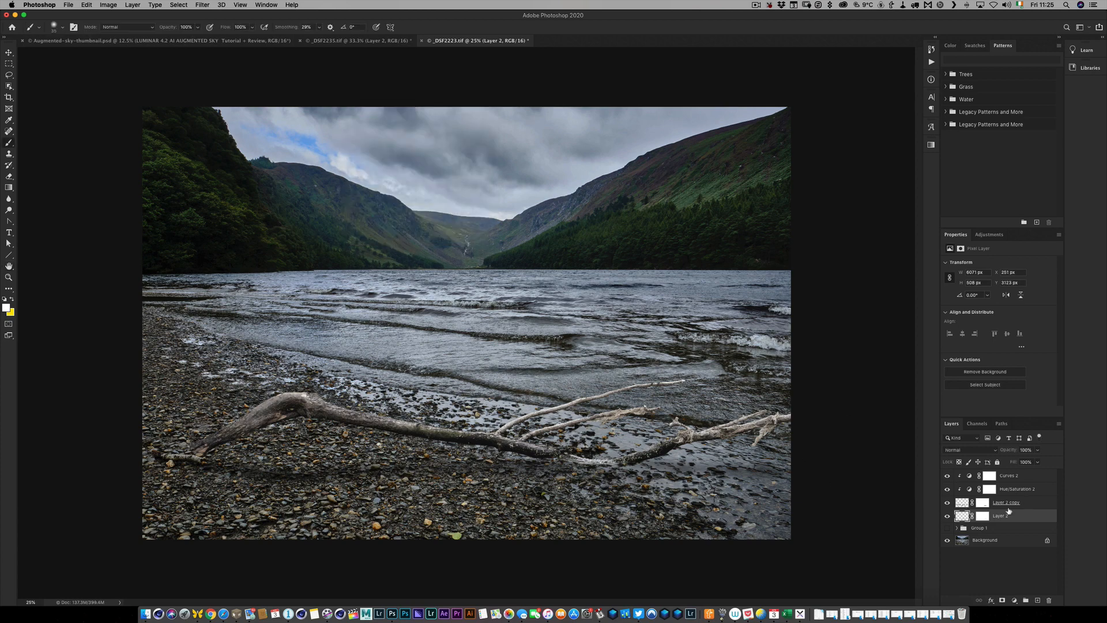
left_click(971, 453)
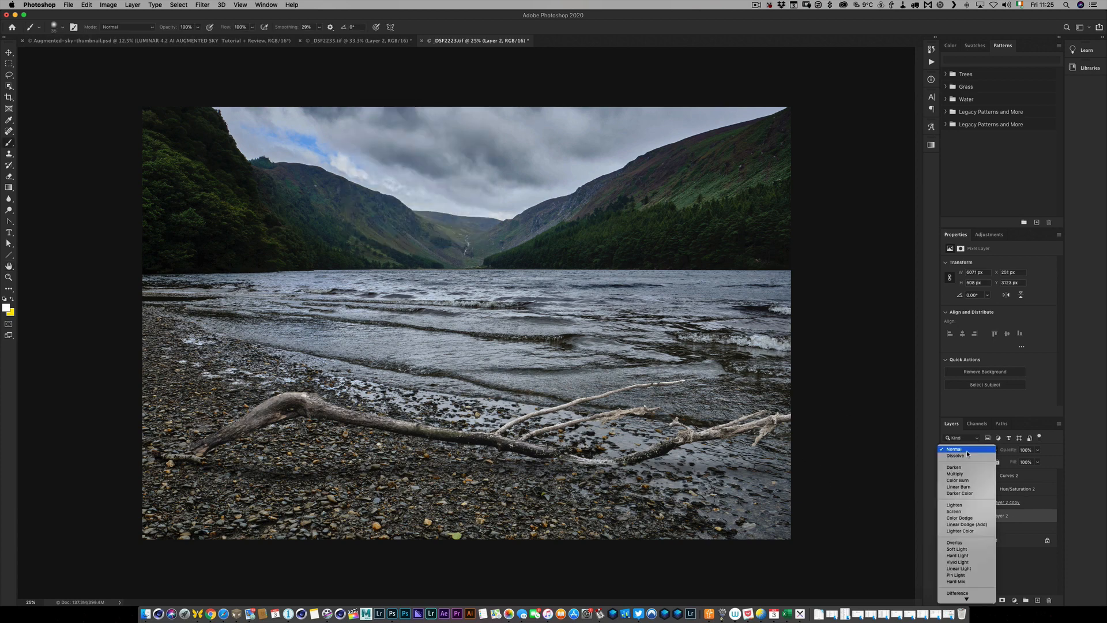
left_click(964, 542)
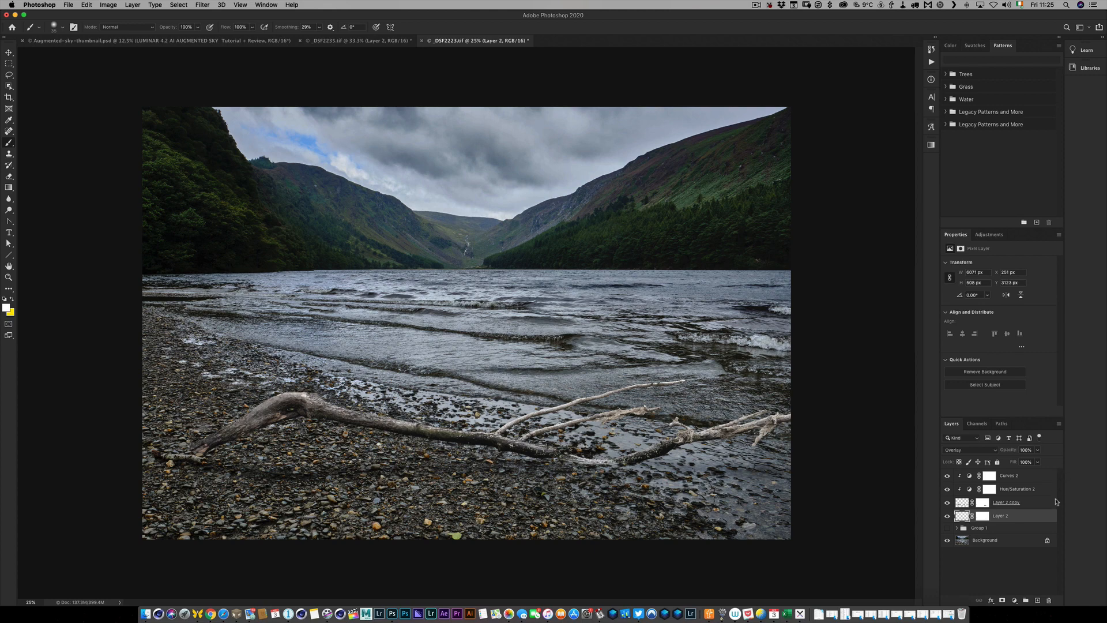
Step: Group the log, its shadow and both adjustment layers, and check the group by toggling its visibility
left_click(1033, 477, "shift")
left_click_drag(1020, 521, 1025, 600)
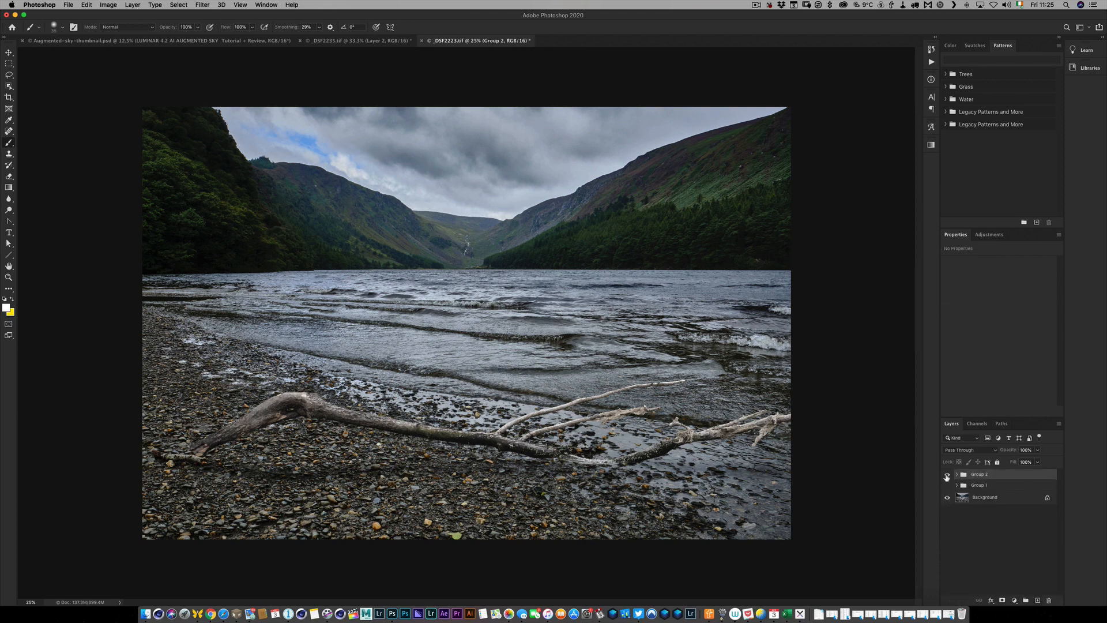
left_click(946, 475)
left_click(947, 475)
Step: Compare the new log composite in Group 2 with the earlier version in Group 1 by alternating their visibility
left_click(947, 476)
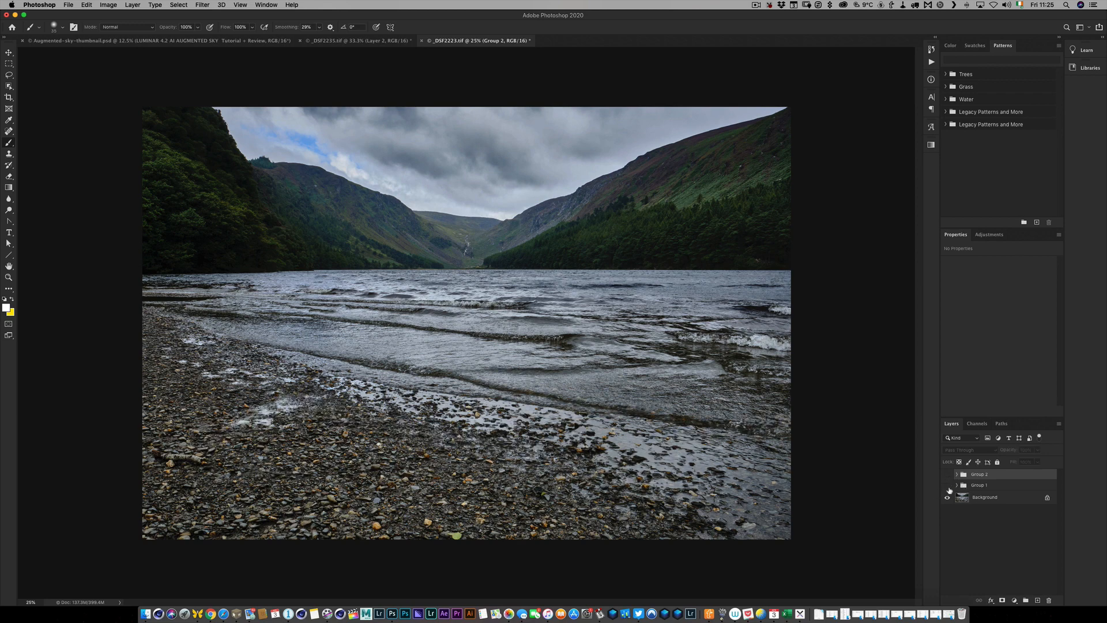
left_click(947, 486)
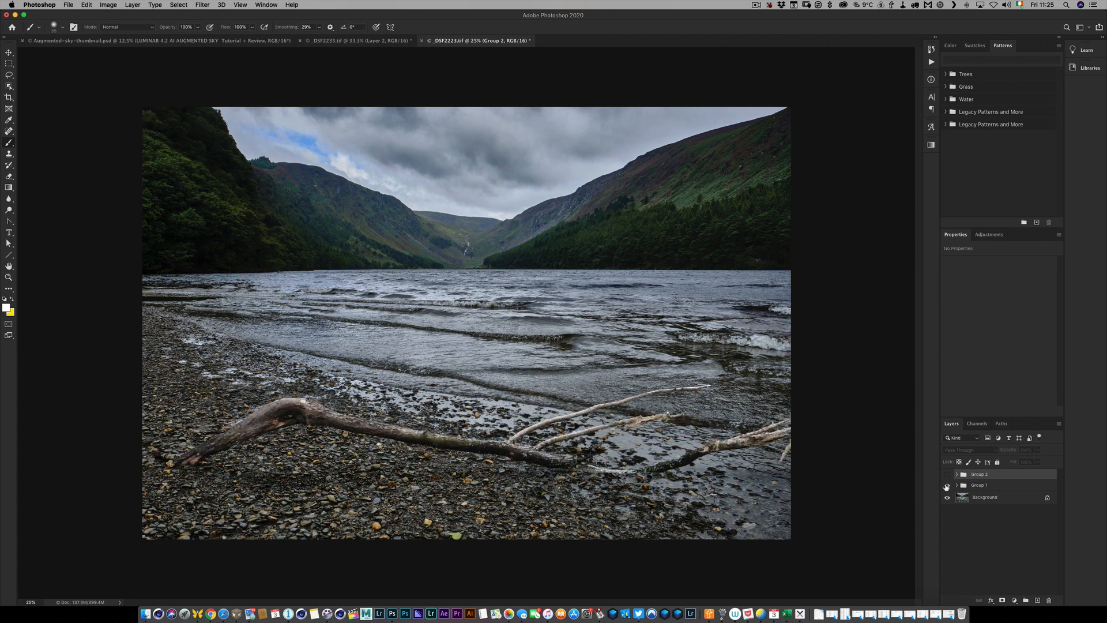
left_click(946, 486)
left_click(947, 475)
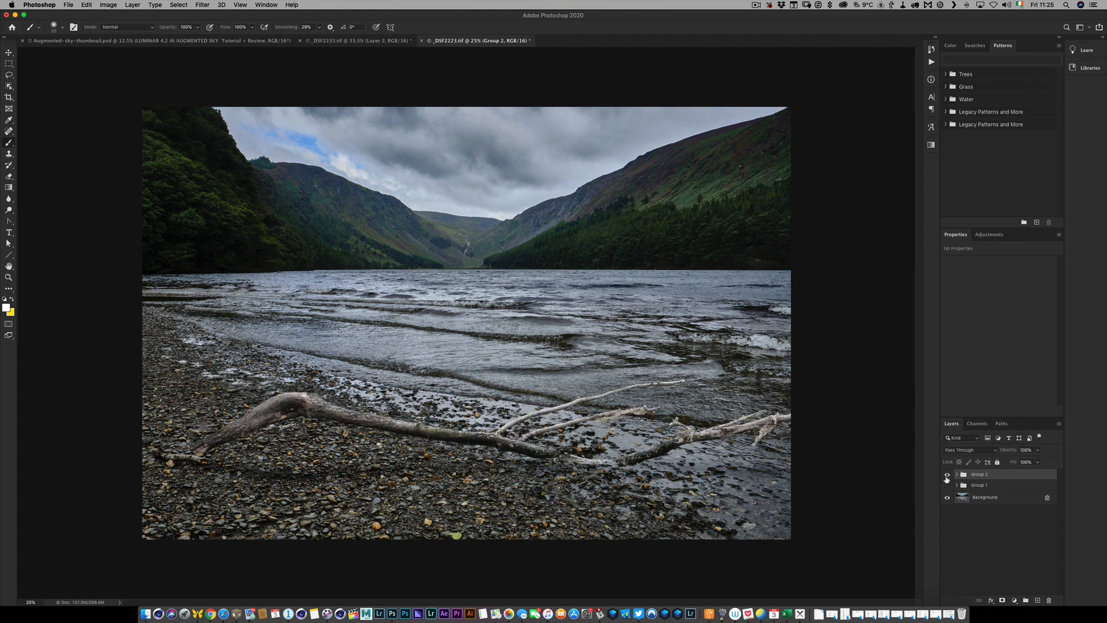
left_click(947, 475)
left_click(947, 486)
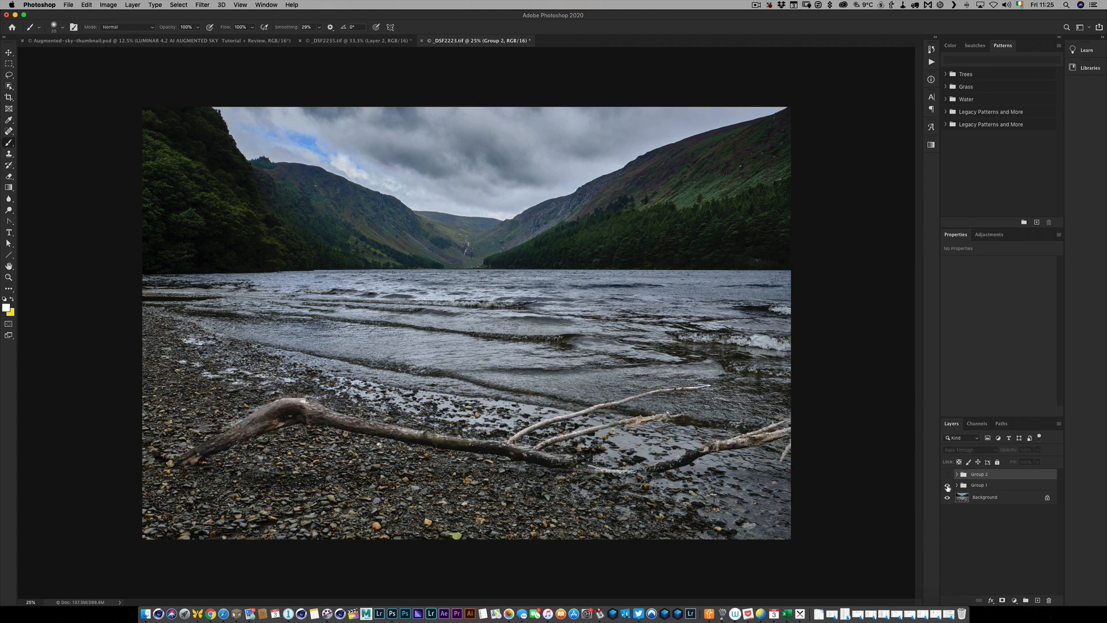
left_click(947, 486)
left_click(948, 474)
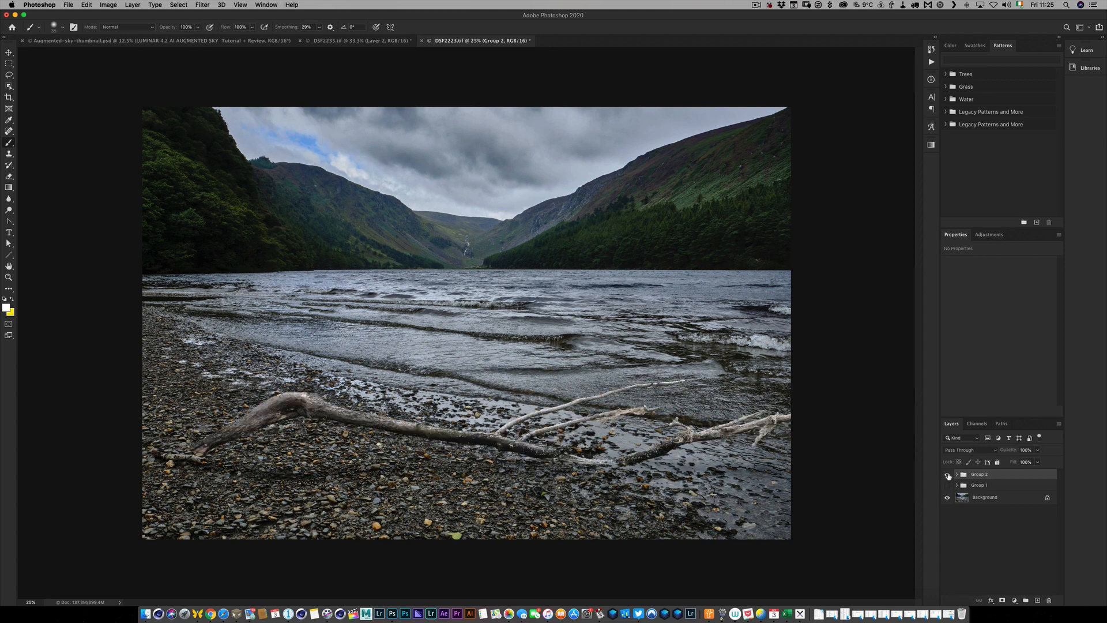
left_click(947, 475)
left_click(947, 486)
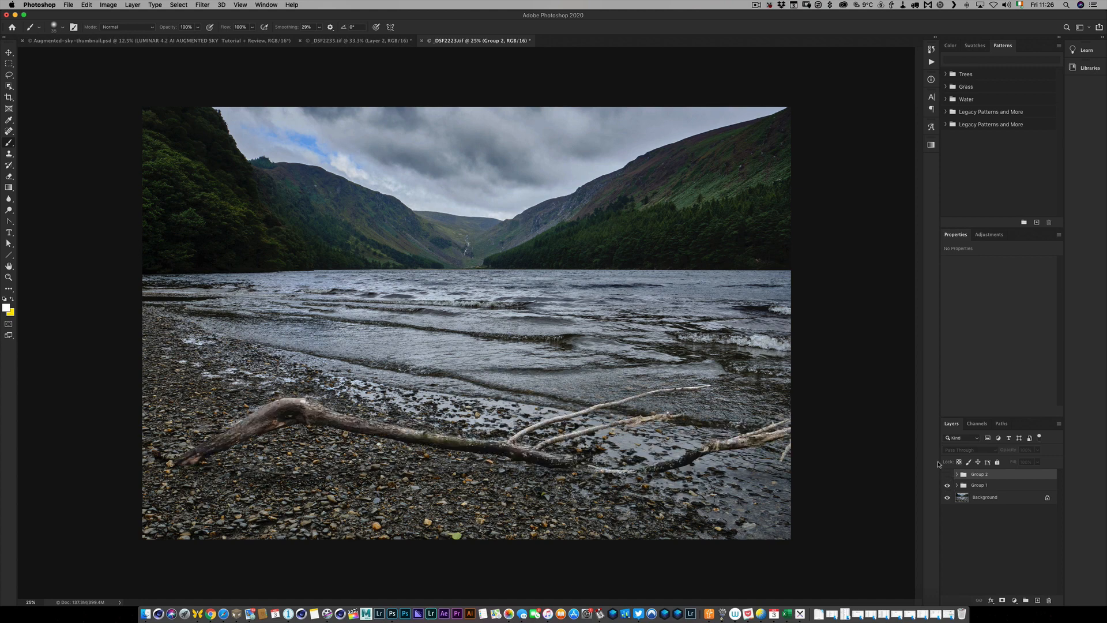
left_click(947, 474)
left_click(948, 486)
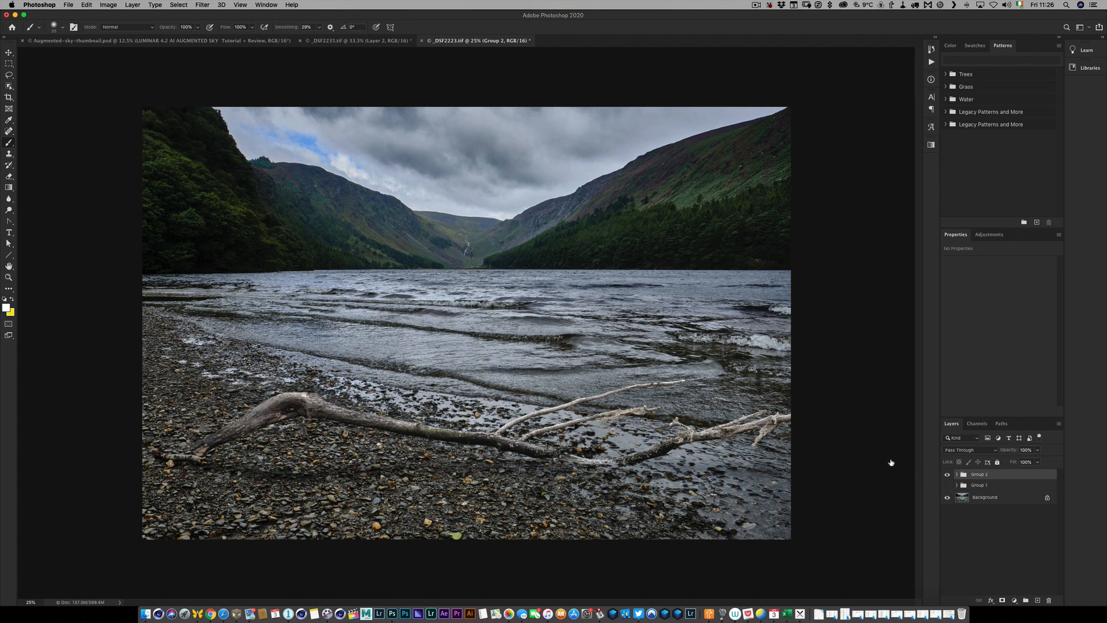
Step: Move Group 2 slightly to match the earlier log's placement and rotate it about -1.4° with Free Transform
mouse_move(641, 461)
left_mouse_down()
mouse_move(654, 460)
mouse_move(630, 468)
left_mouse_up()
key("super+t")
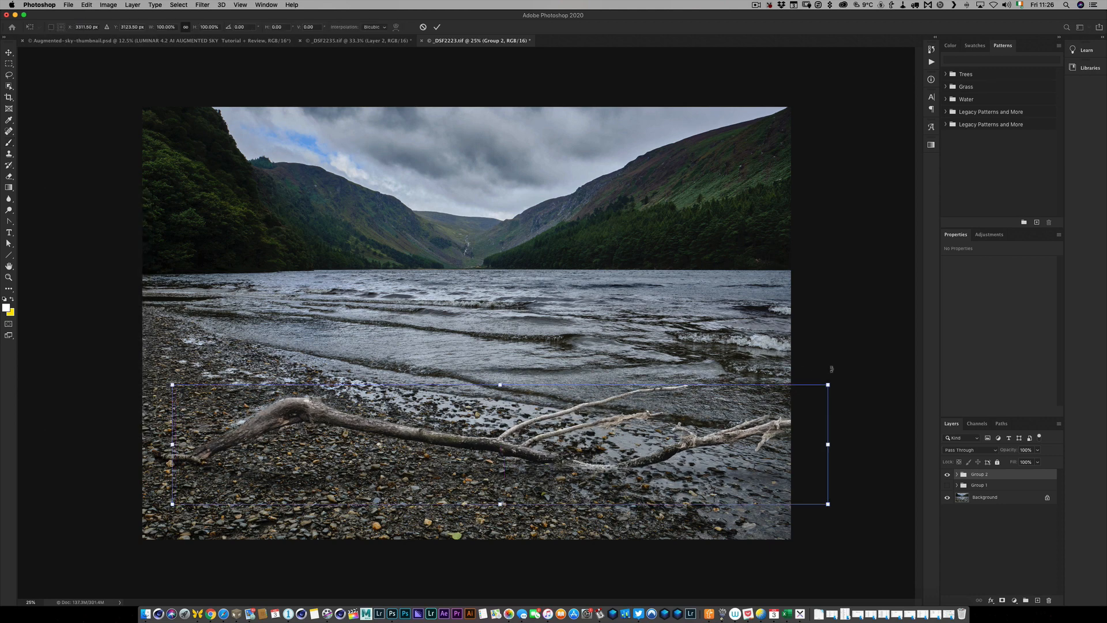
left_click_drag(830, 372, 820, 364)
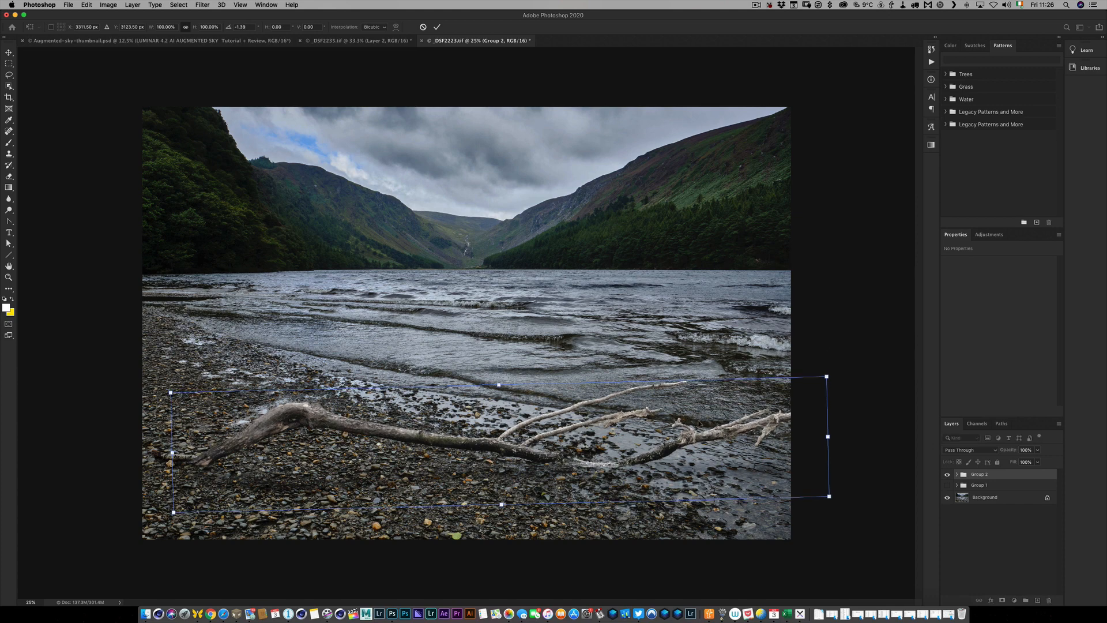
left_click_drag(710, 398, 708, 396)
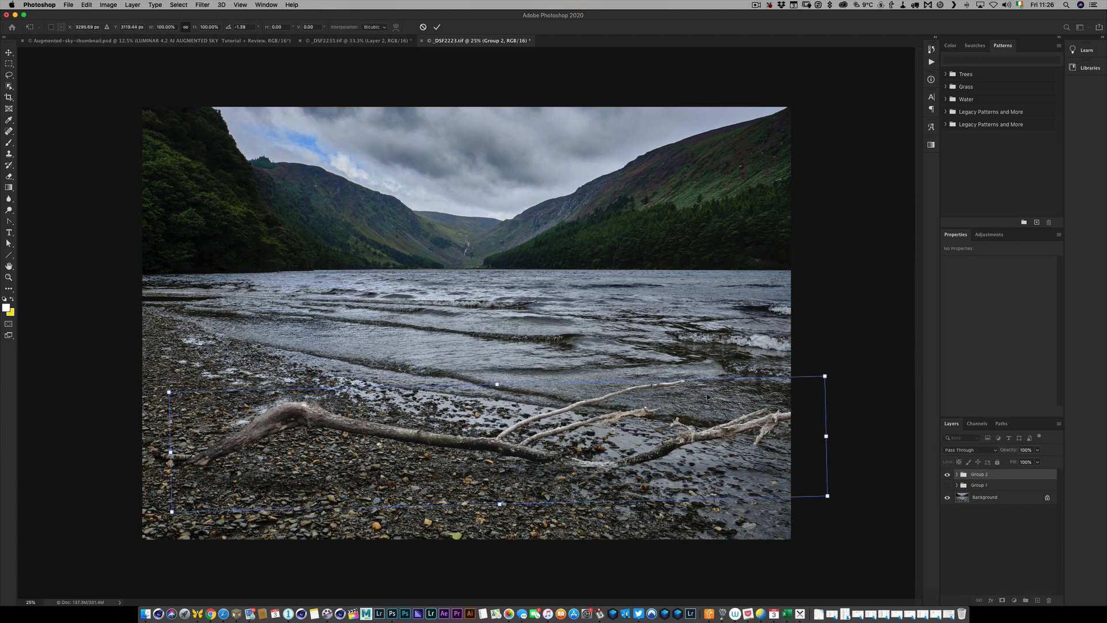
key("Return")
key("b")
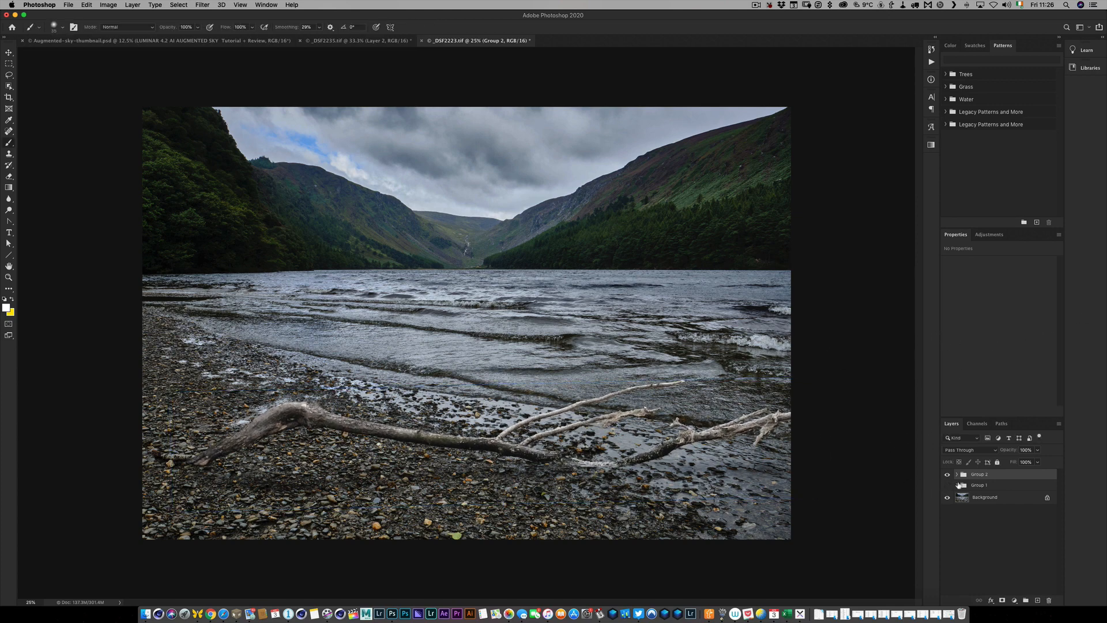
Step: Compare the repositioned log in Group 2 with the Group 1 version by alternating the groups' visibility
left_click(947, 474)
left_click(947, 484)
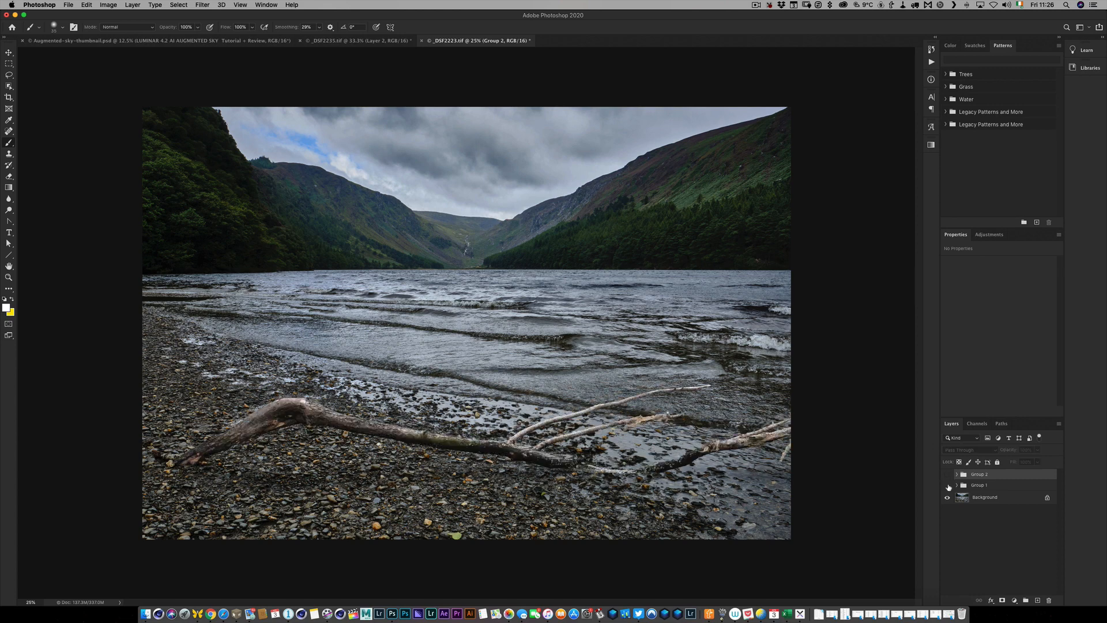
left_click(947, 485)
left_click(947, 474)
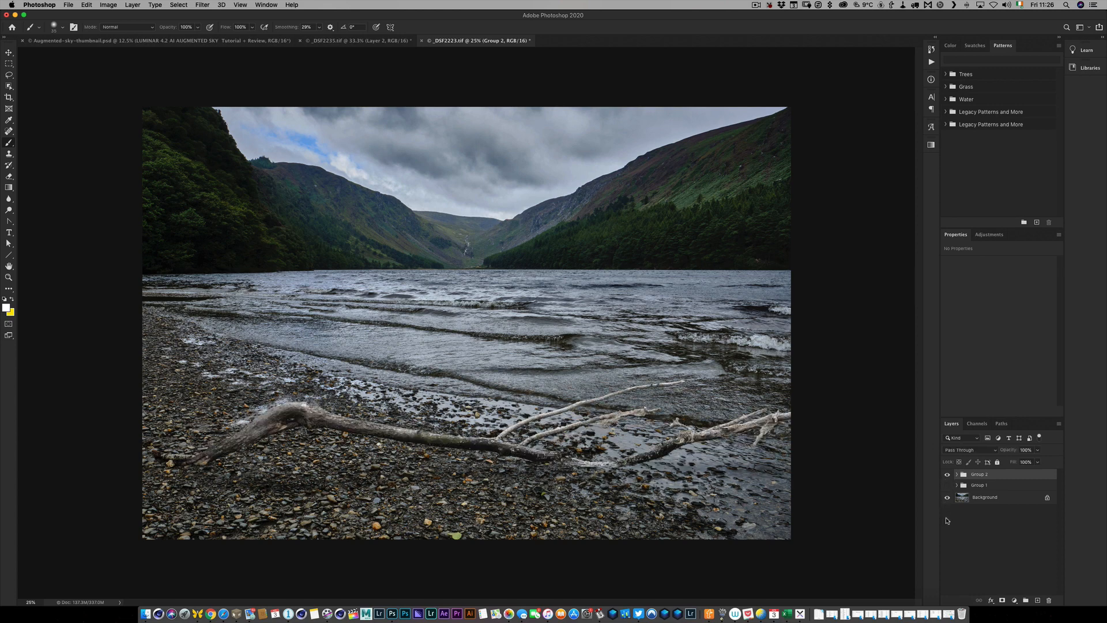
left_click(947, 474)
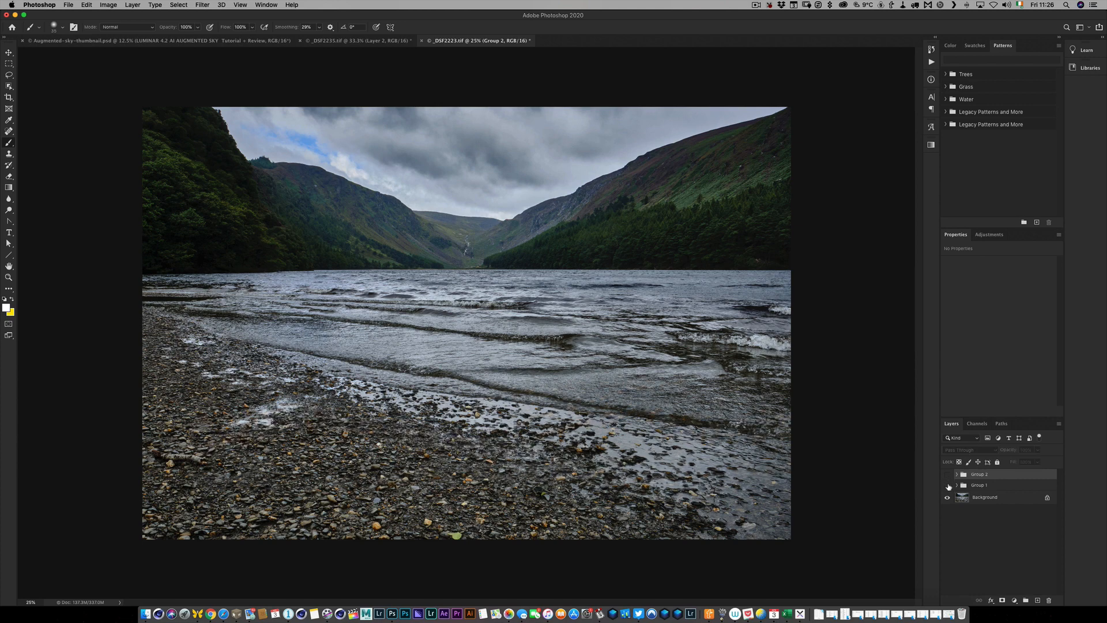
left_click(947, 485)
left_click(947, 485)
left_click(947, 474)
Step: In the log's Curves 2 adjustment, add a point at input 168, output 130, and lower the shadow point to input 78, output 34
left_click(958, 474)
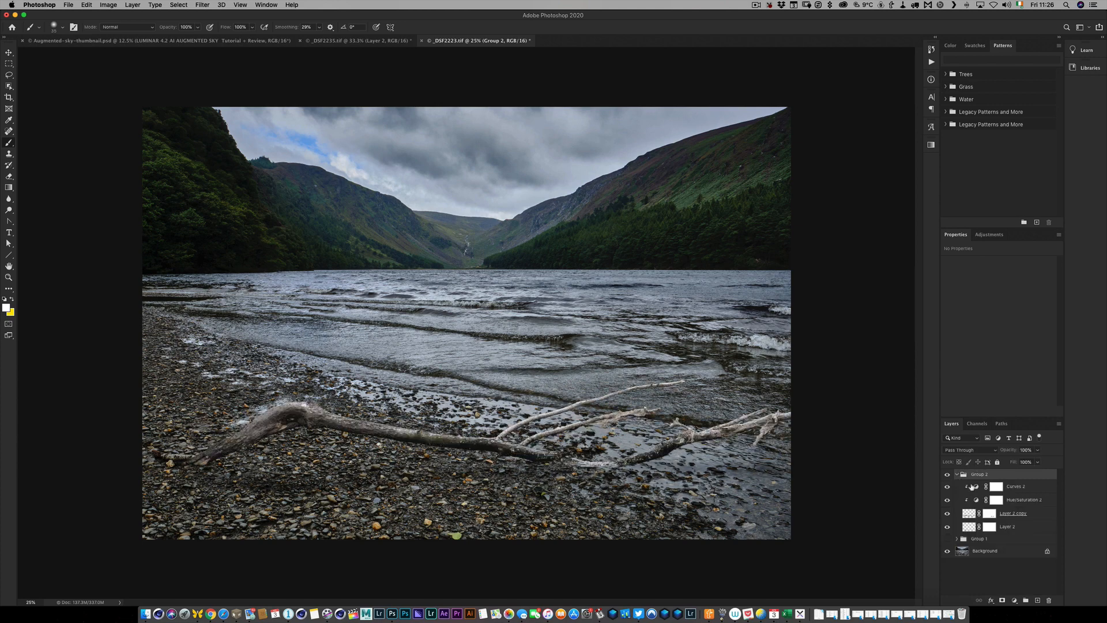
left_click(1020, 488)
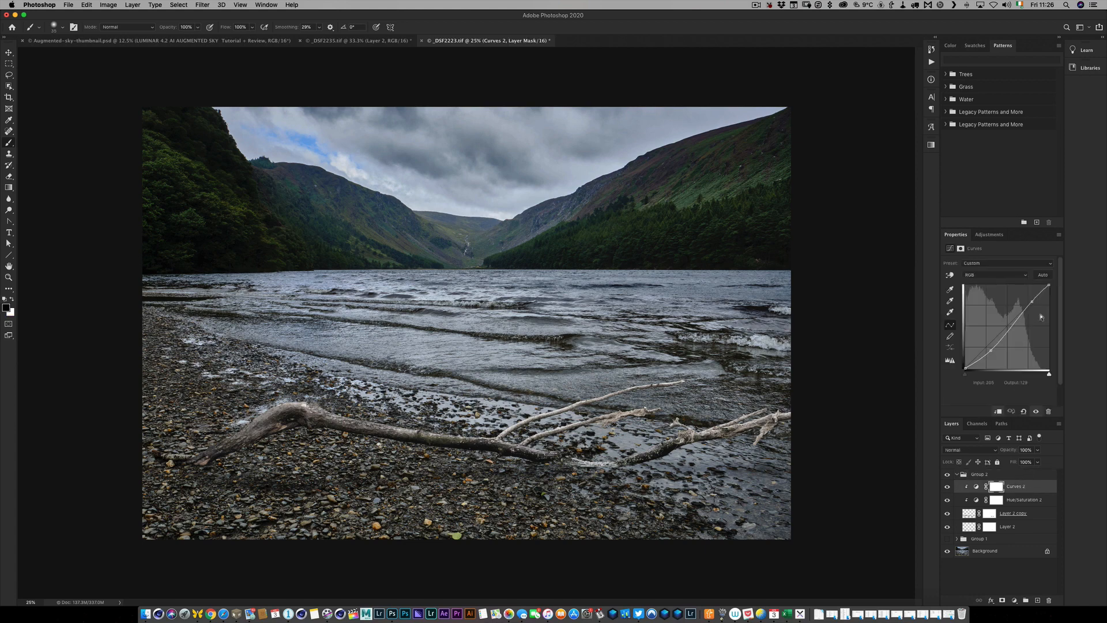
left_click(1017, 326)
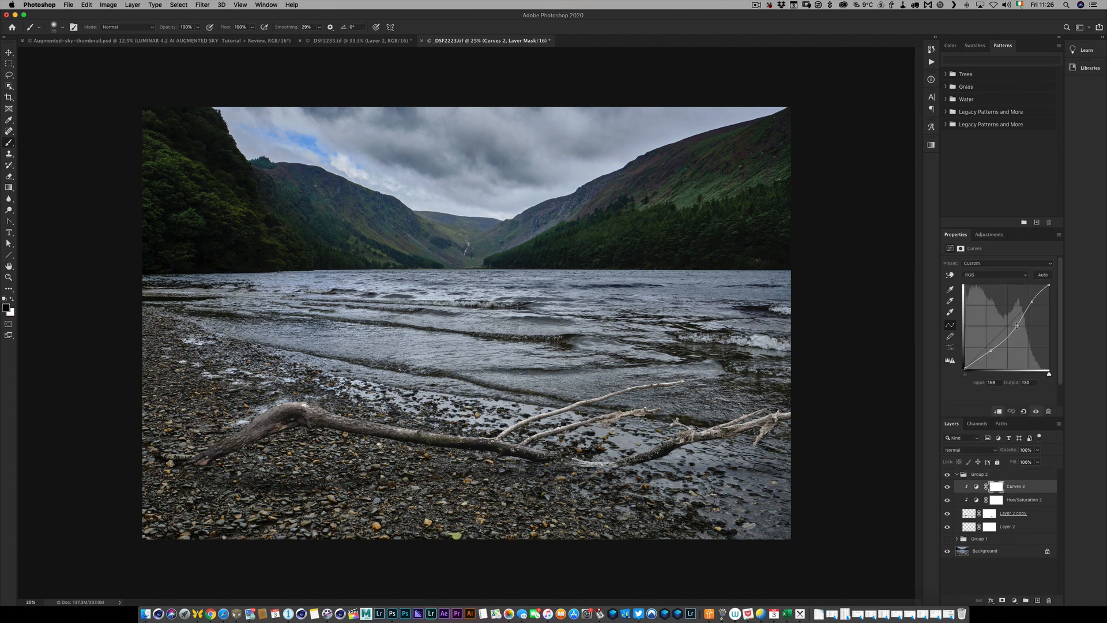
left_click_drag(1017, 326, 990, 357)
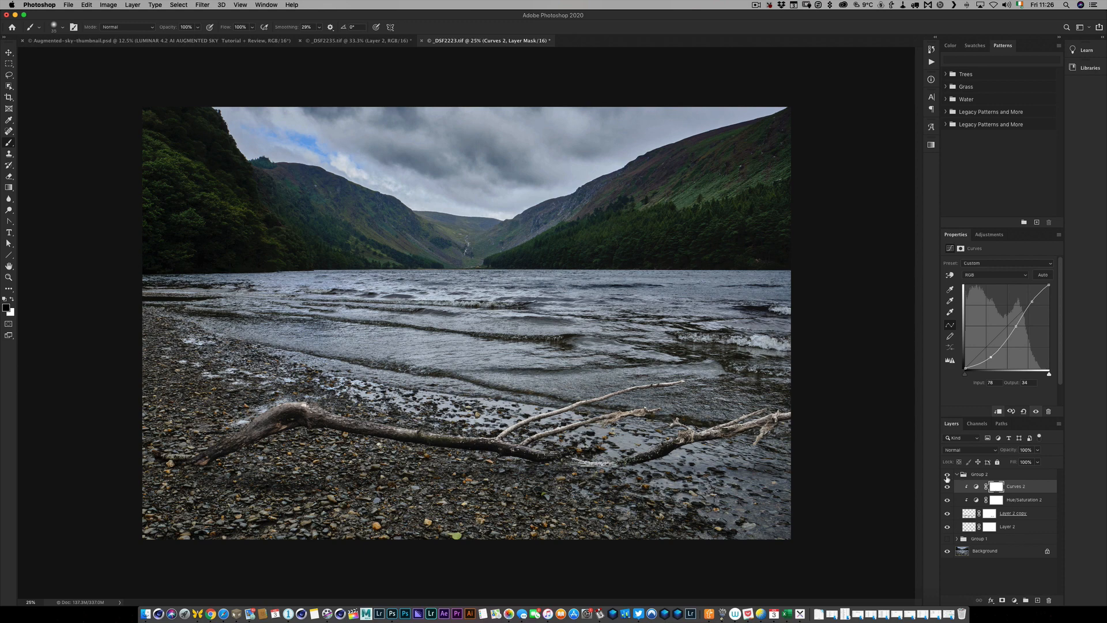
left_click(960, 476)
left_click(956, 475)
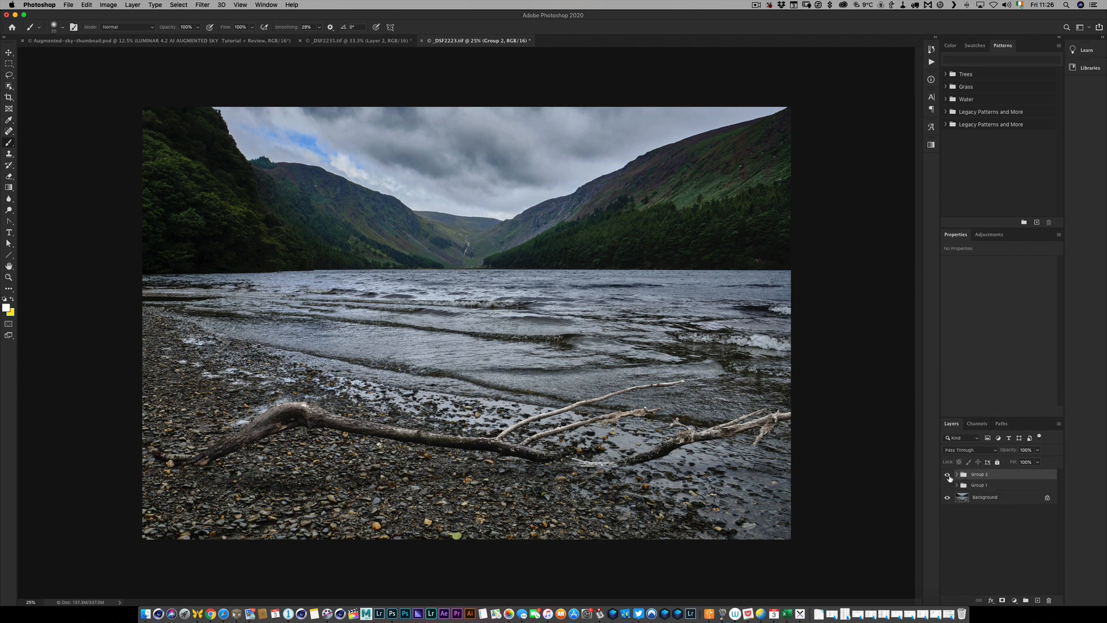
Step: Check the scene without and with Group 2, and examine the log's edges, branches and shadow at 50% and 33.3% zoom
left_click(947, 476)
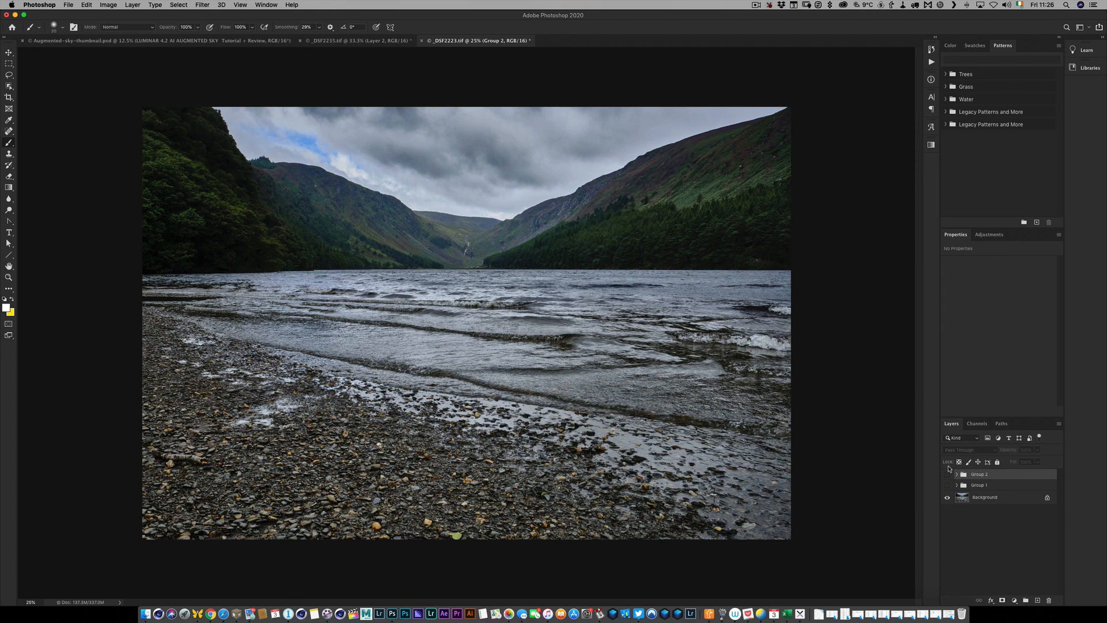
left_click(947, 474)
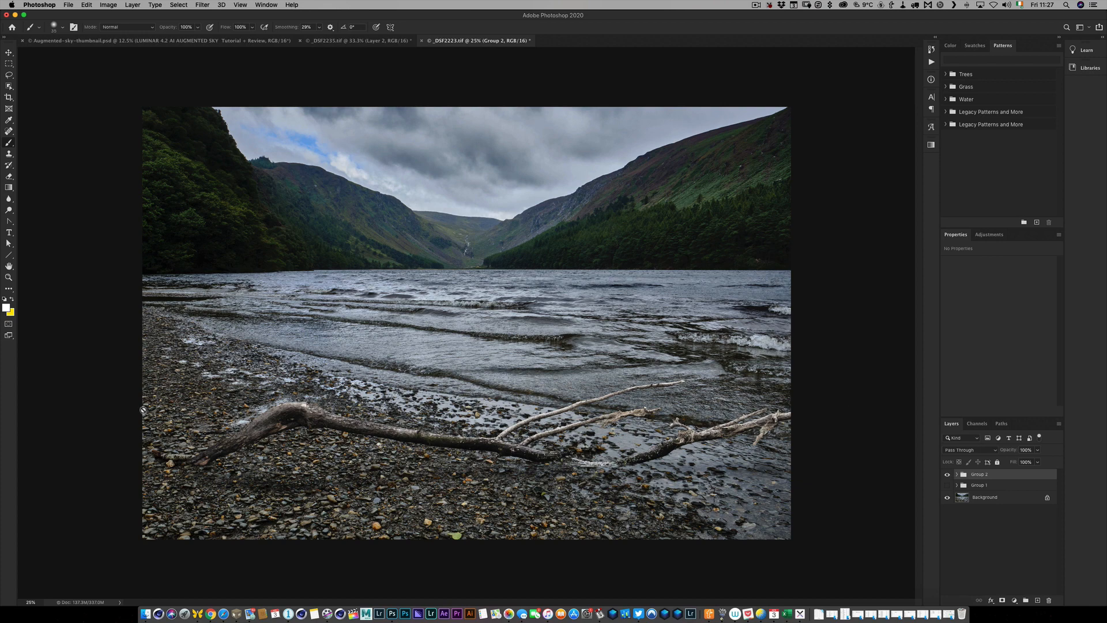
key("super+plus")
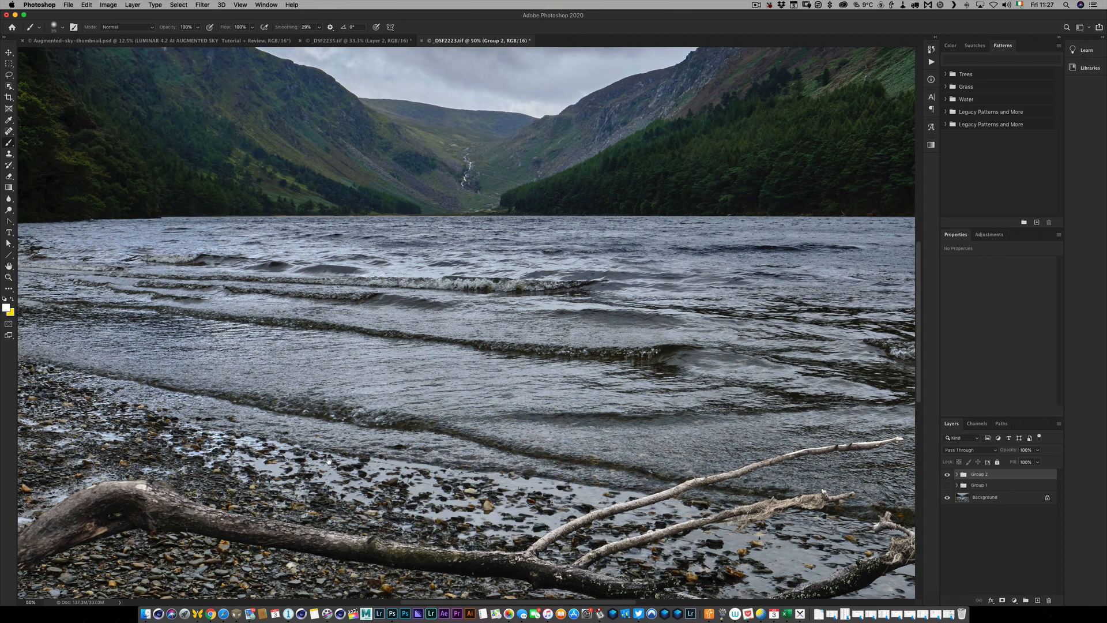
left_click_drag(329, 459, 599, 287)
scroll(579, 286, "right", 10)
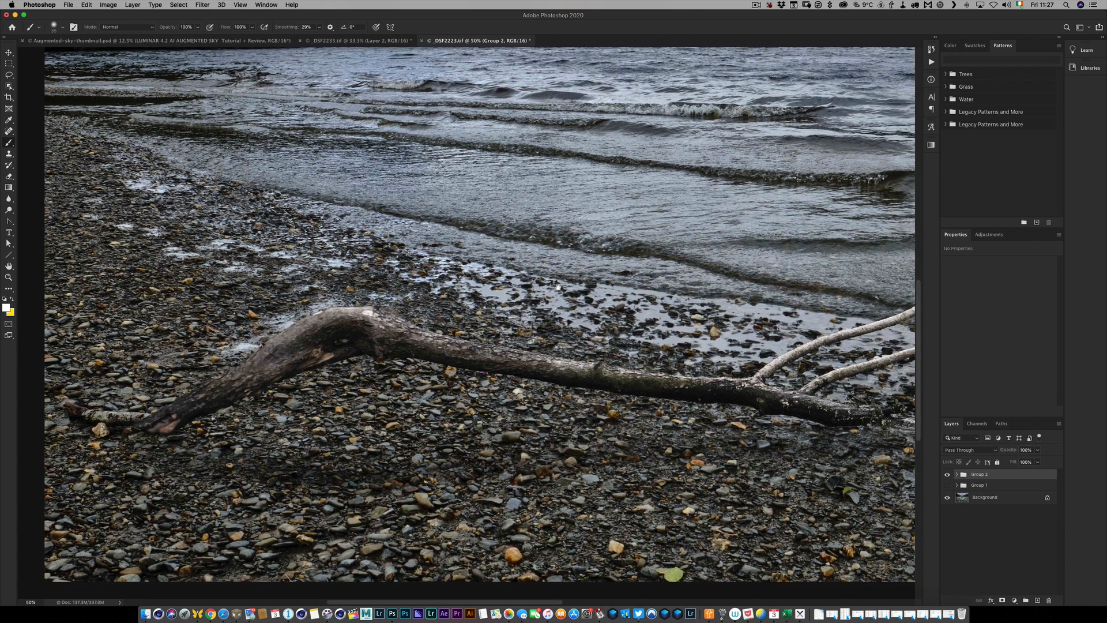
scroll(688, 247, "right", 6)
scroll(687, 248, "down", 1)
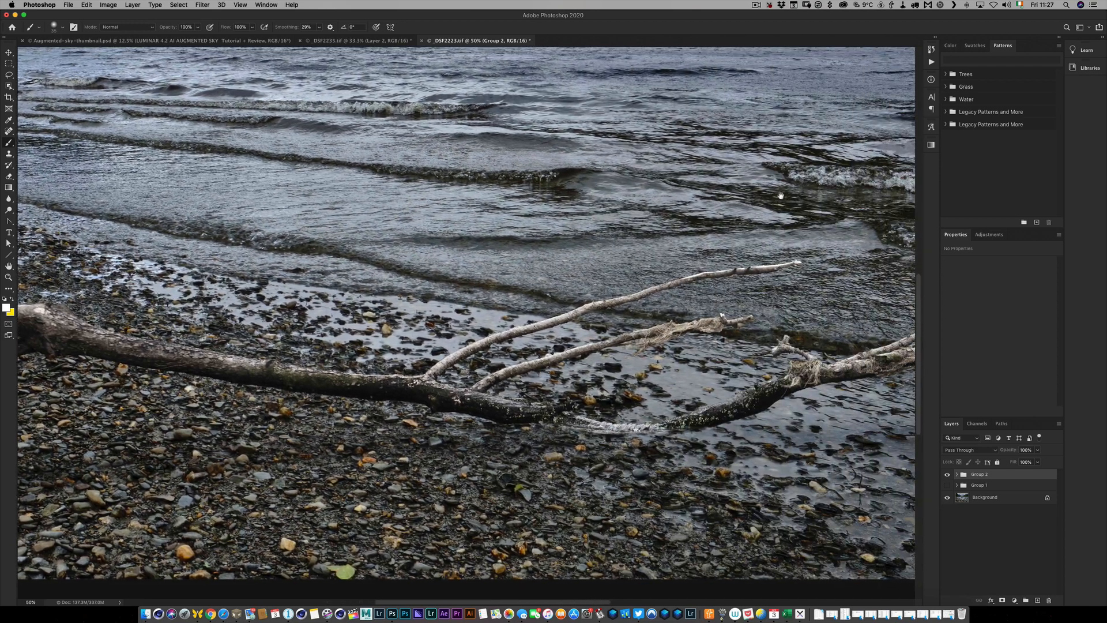
scroll(471, 260, "left", 12)
scroll(470, 260, "up", 3)
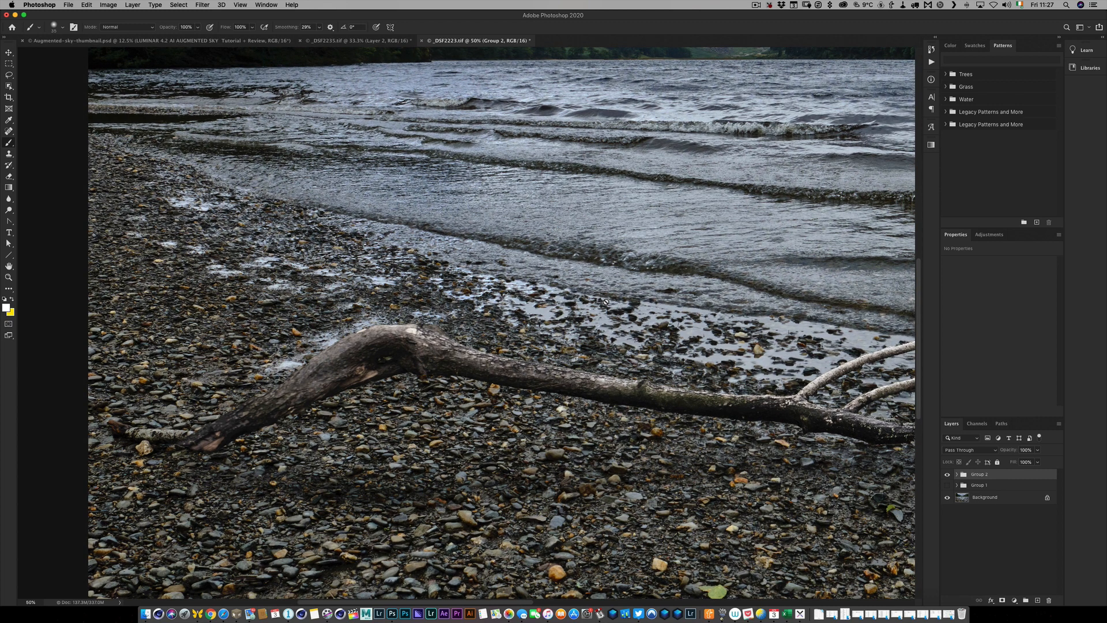
key("super+minus")
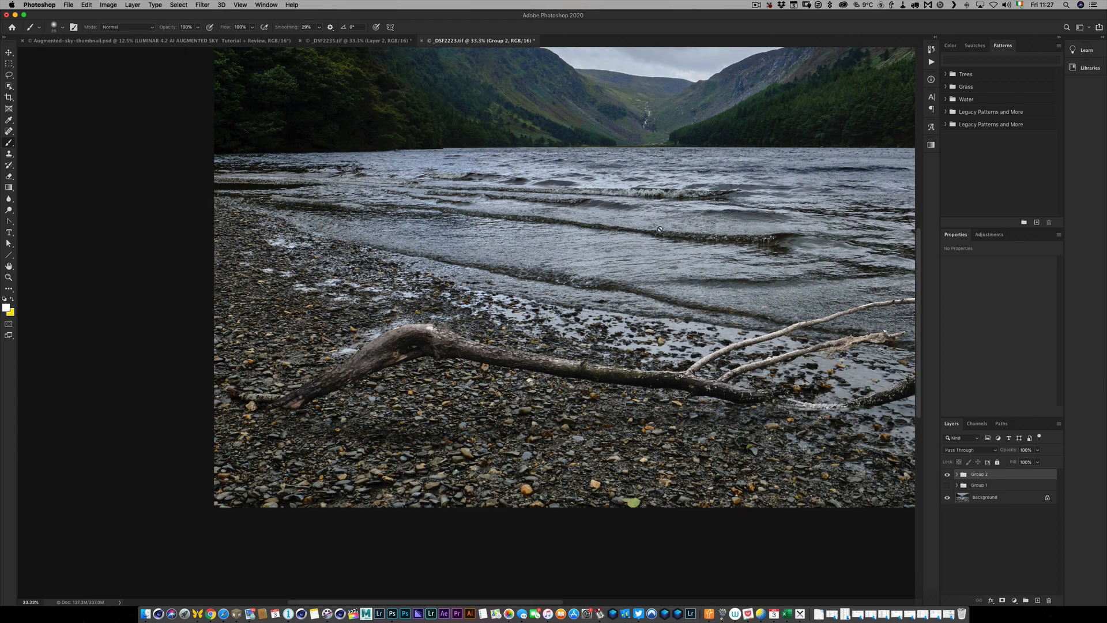
left_click_drag(686, 205, 570, 239)
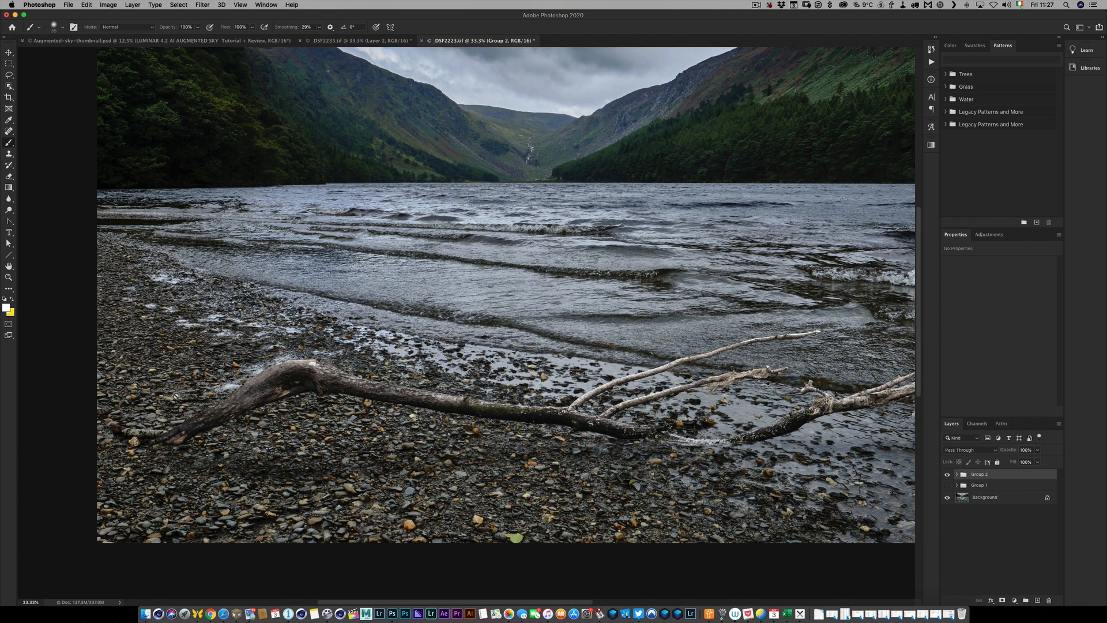
Step: Expand Group 2 to show its individual layers
left_click(956, 474)
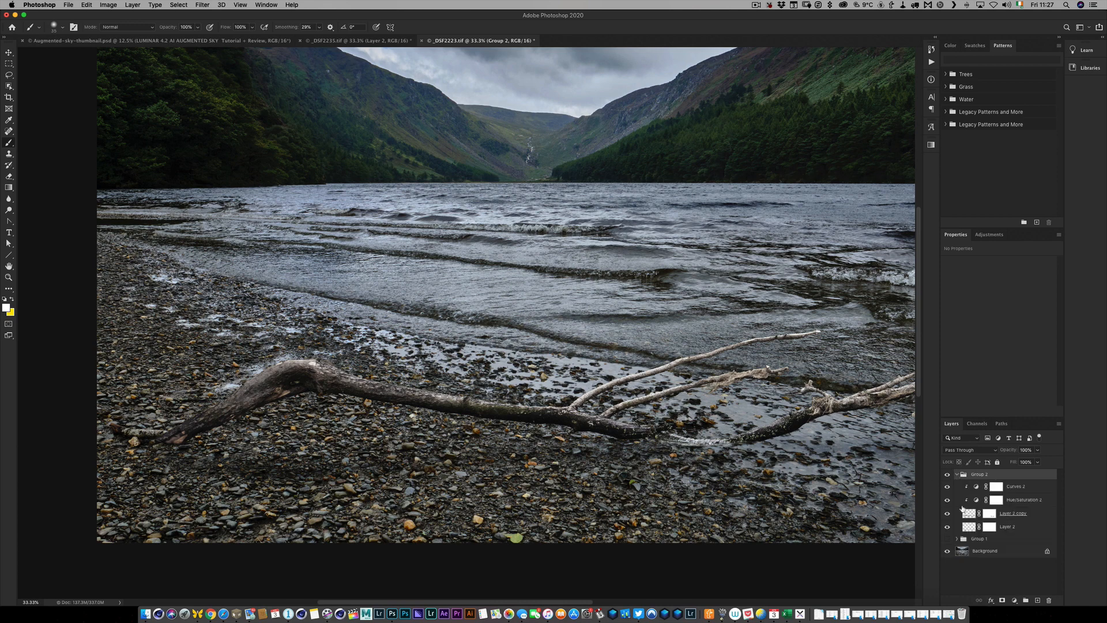
left_click(969, 514)
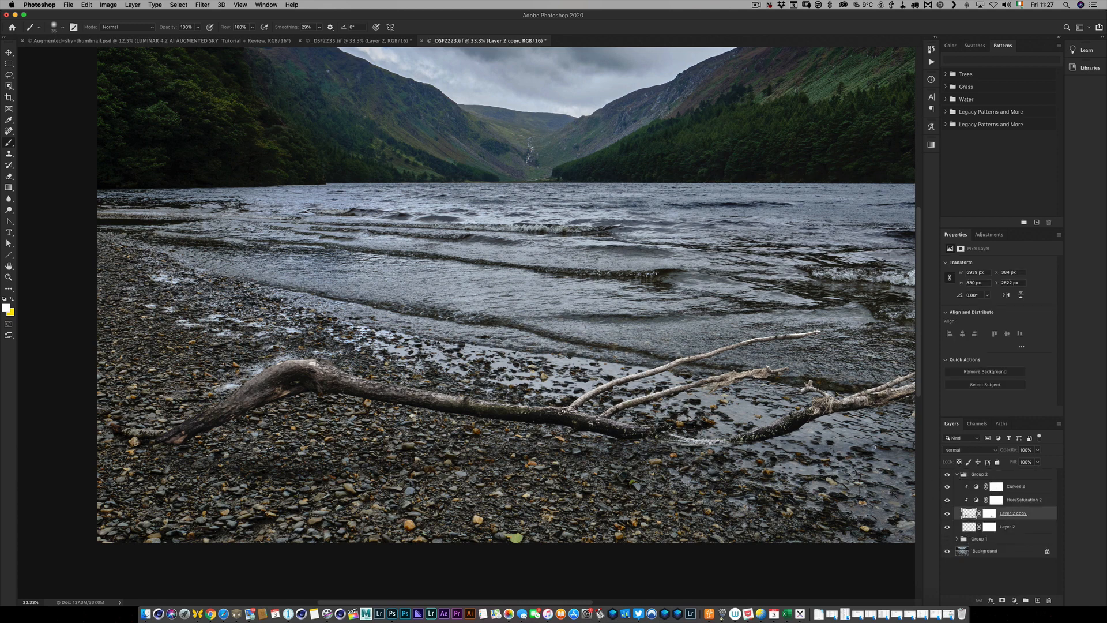
key("super+t")
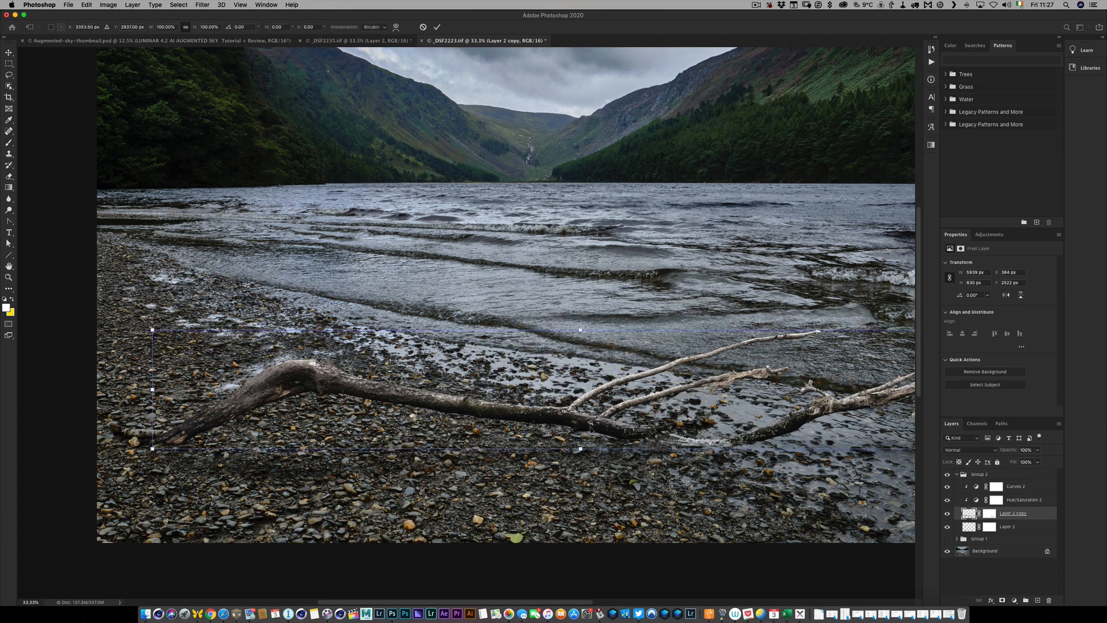
key("Return")
Step: Warp the shadow on Layer 2, raising its two left corners in small stages so it sits closer under the log's left end
left_click(971, 526)
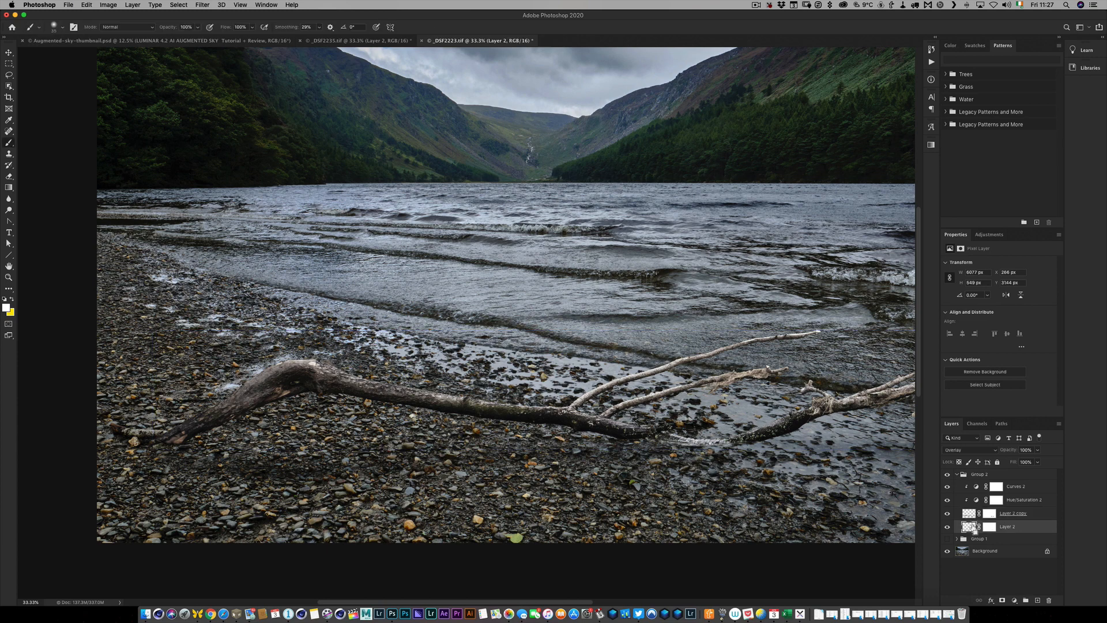
key("super+t")
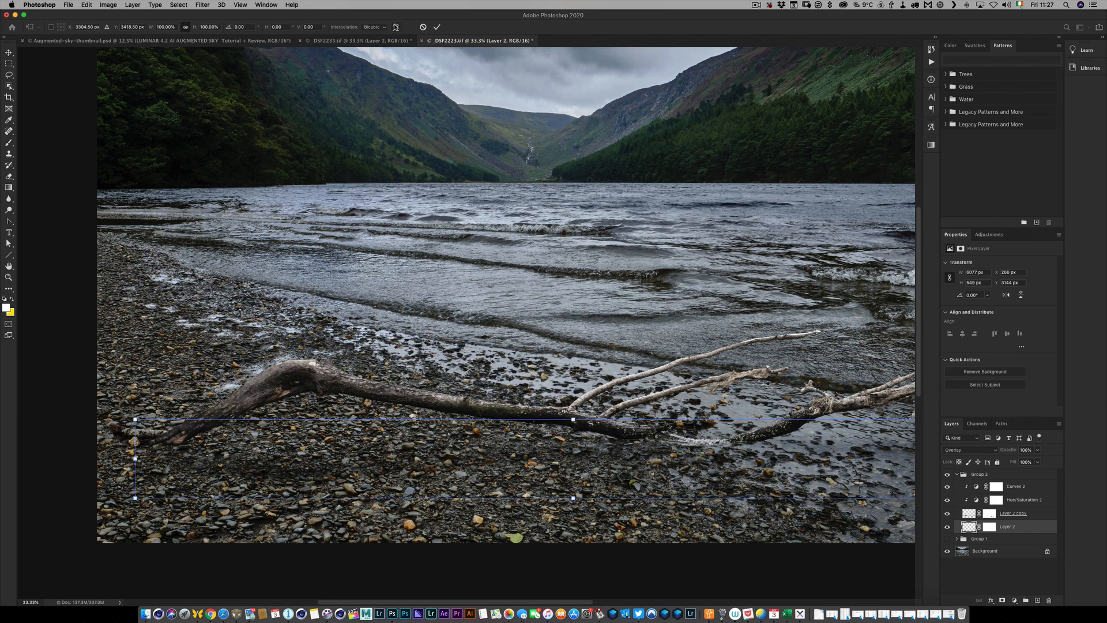
left_click(395, 28)
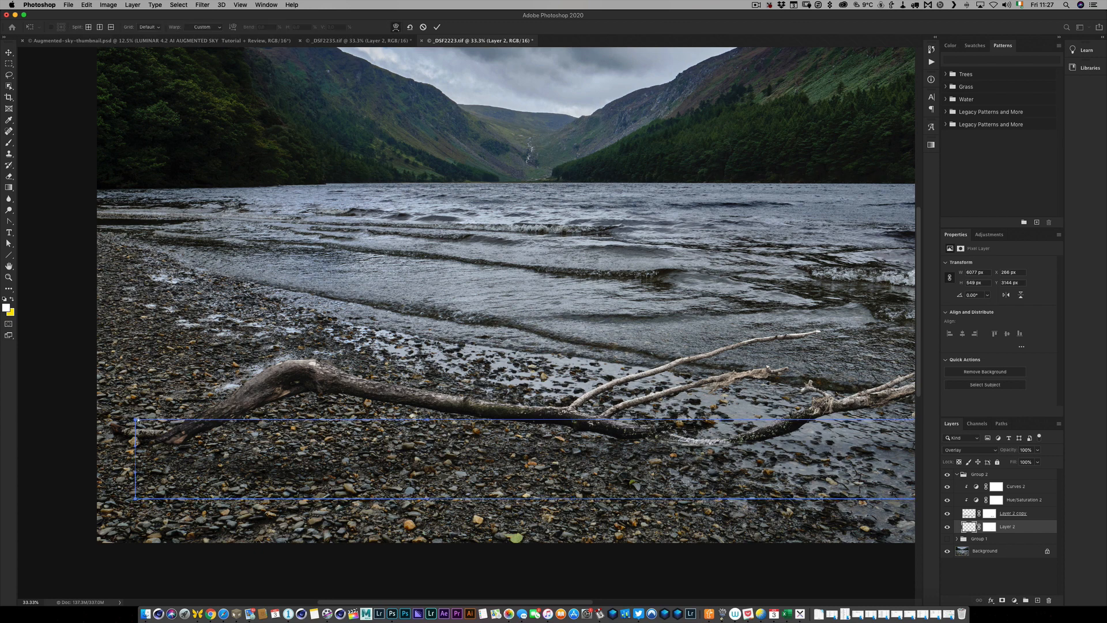
left_click_drag(135, 419, 137, 408)
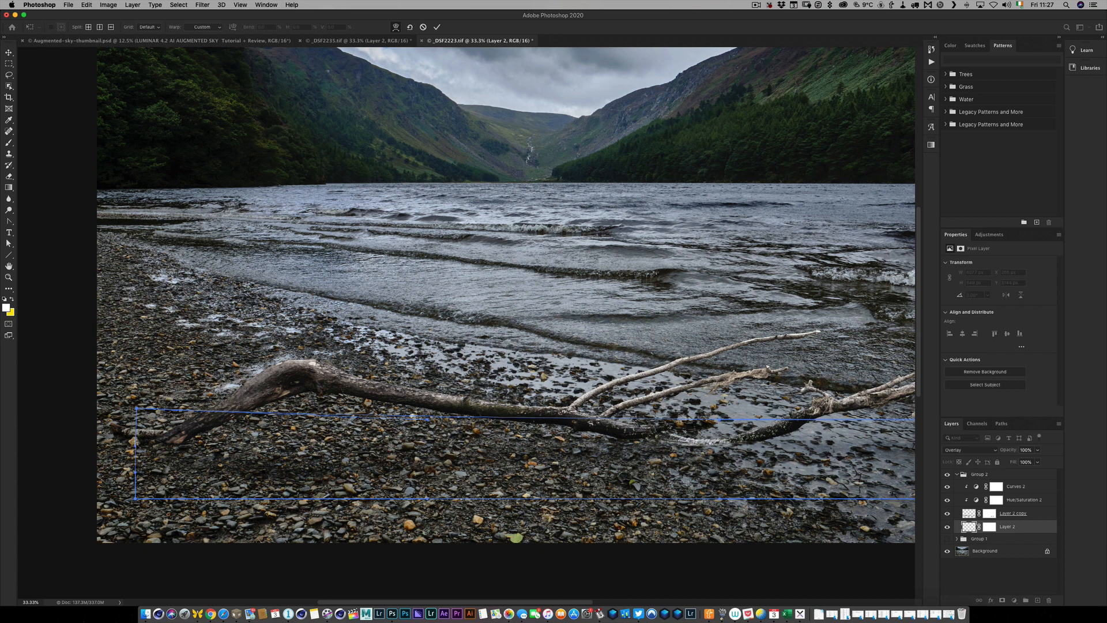
left_click_drag(136, 498, 137, 488)
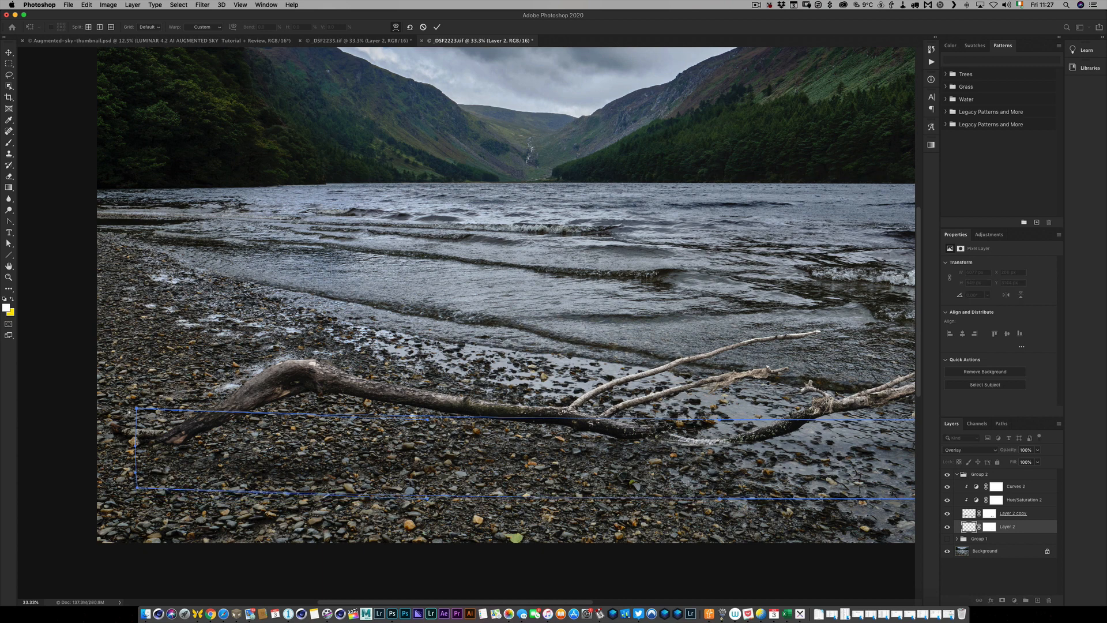
left_click_drag(137, 408, 137, 398)
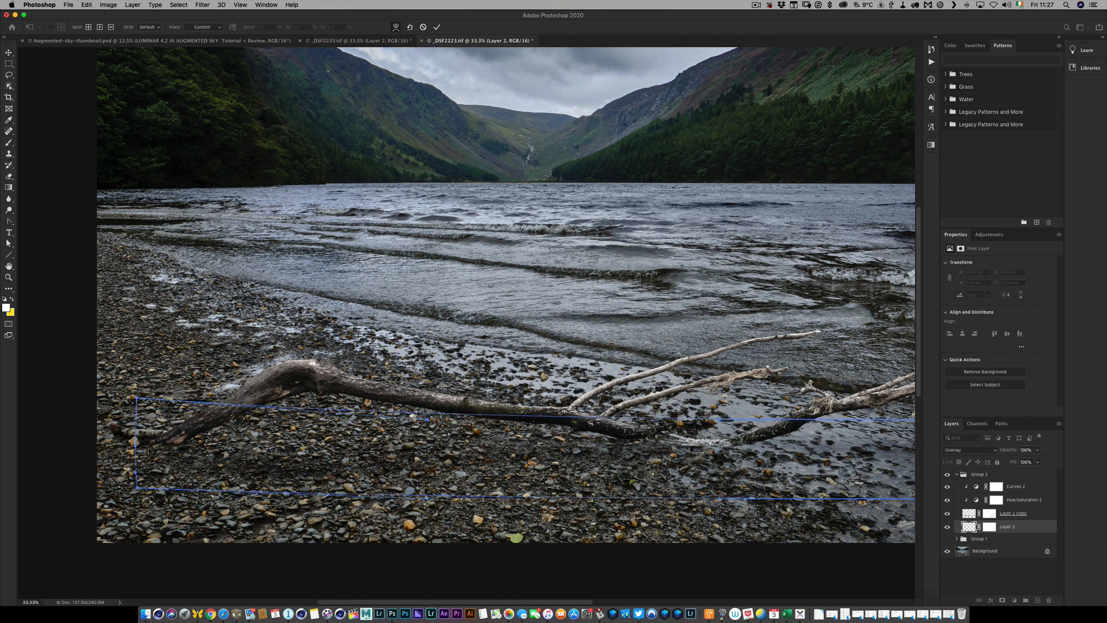
left_click_drag(139, 488, 134, 478)
left_click_drag(136, 398, 138, 392)
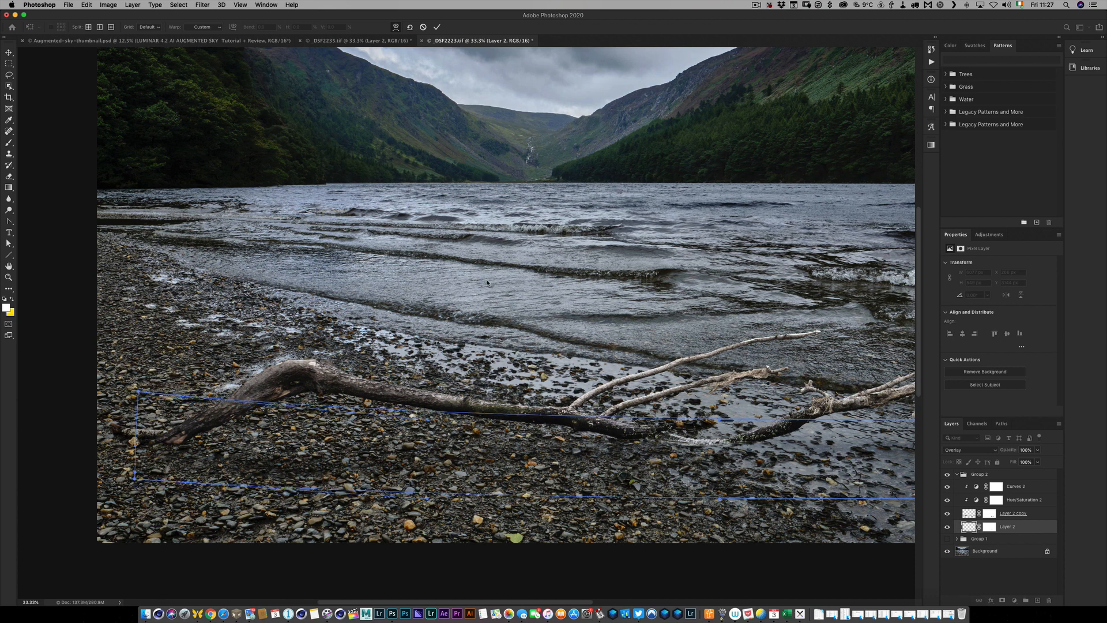
key("Return")
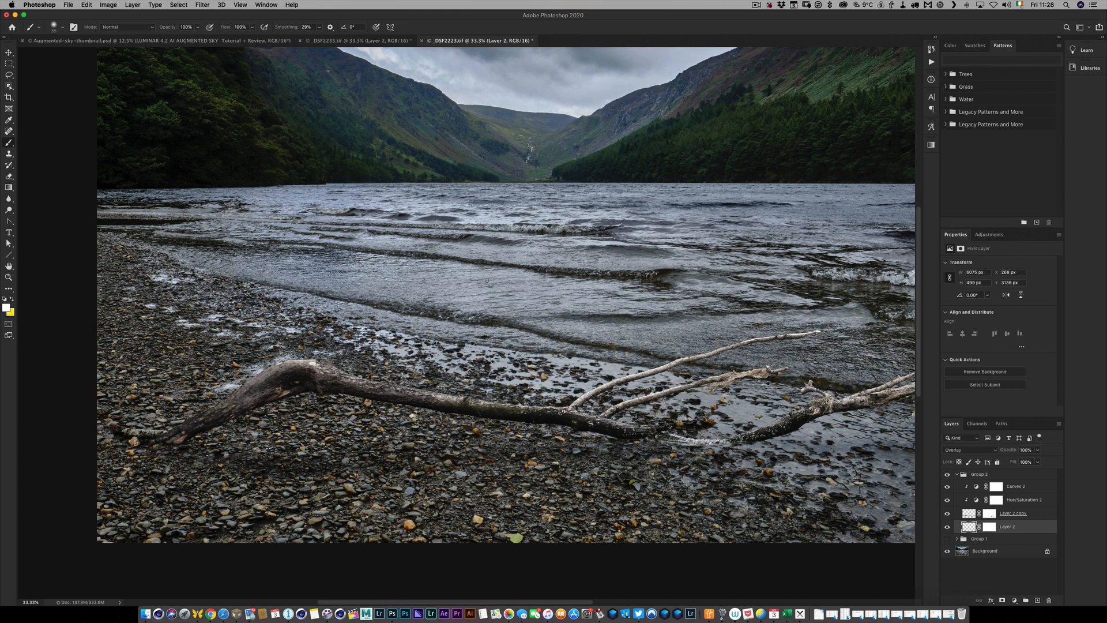
Step: Examine the composite at 25% and 33.3% zoom, and hide the interface panels for an unobstructed view of the photo
key("super+minus")
key("super+minus")
key("super+plus")
key("super+plus")
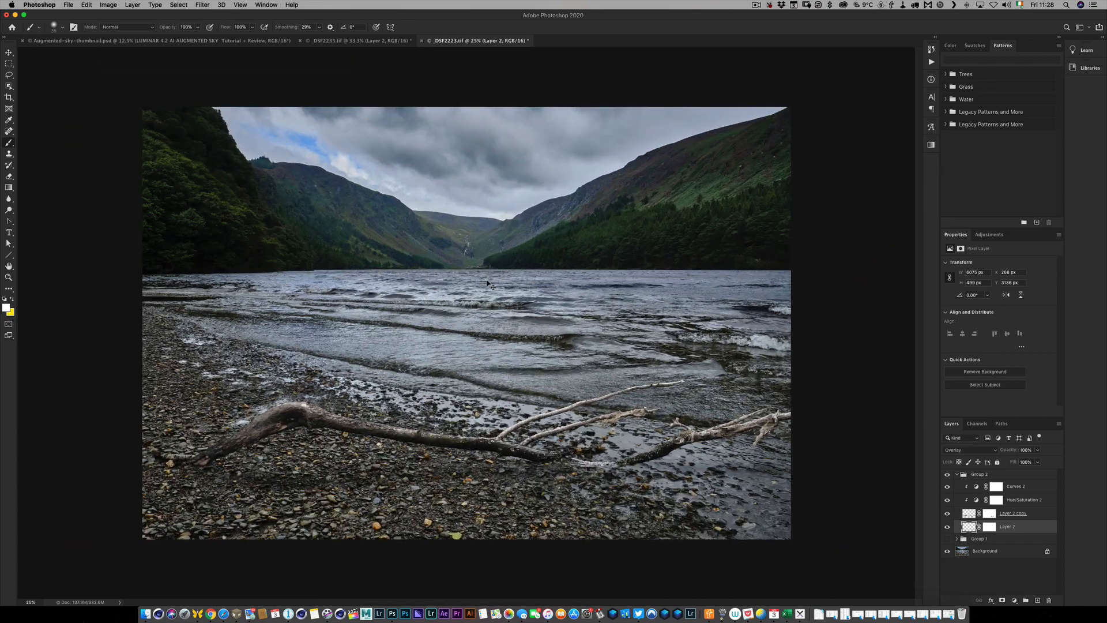
key("super+f")
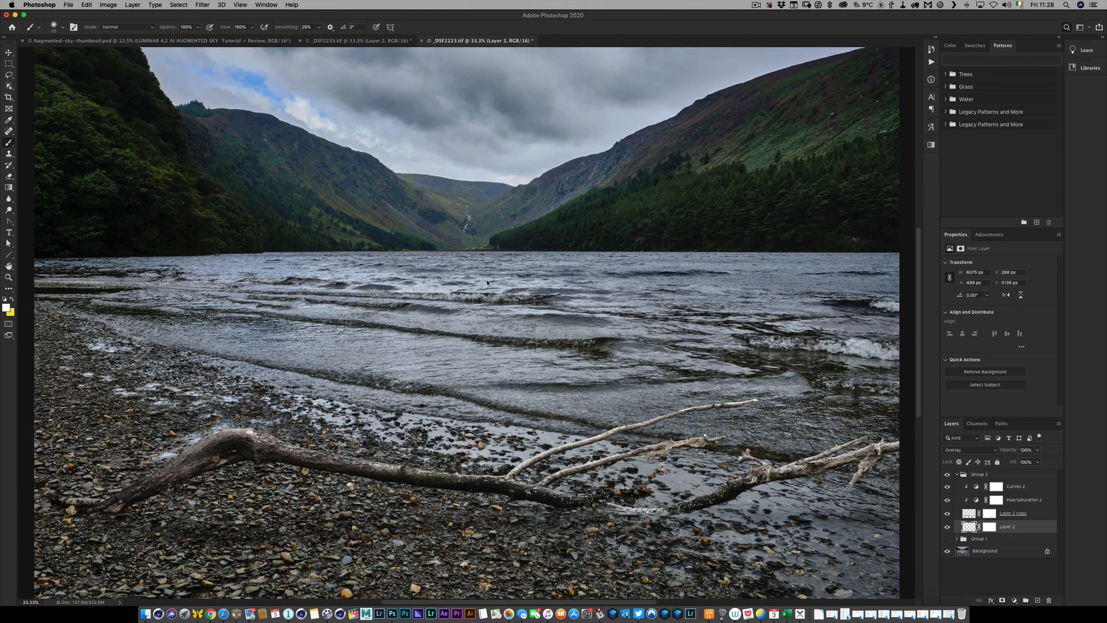
key("Escape")
key("super+minus")
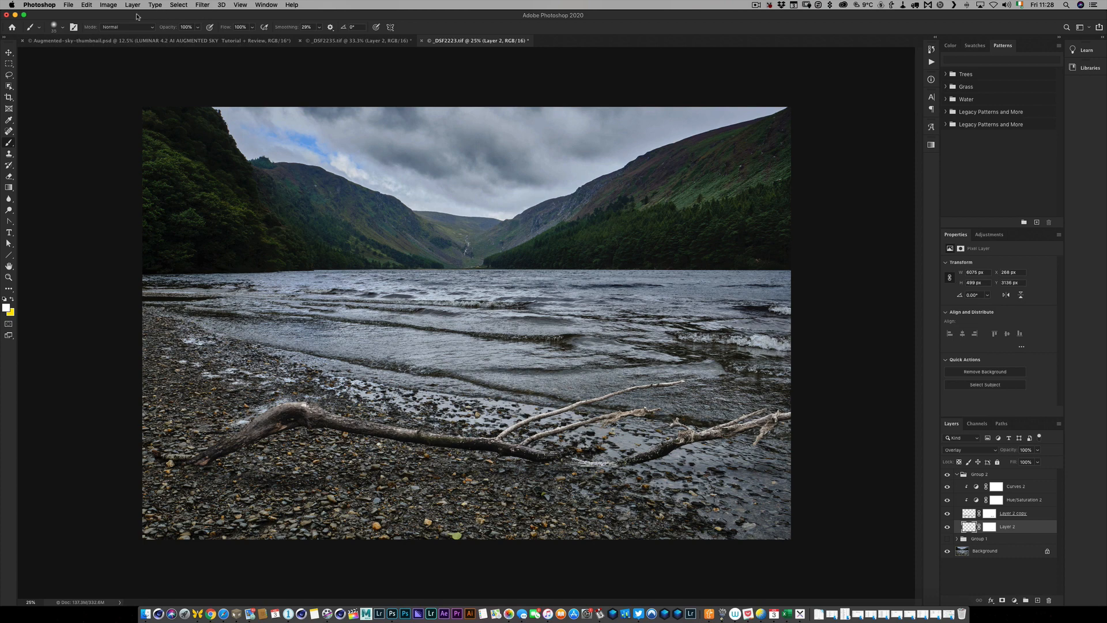
key("Tab")
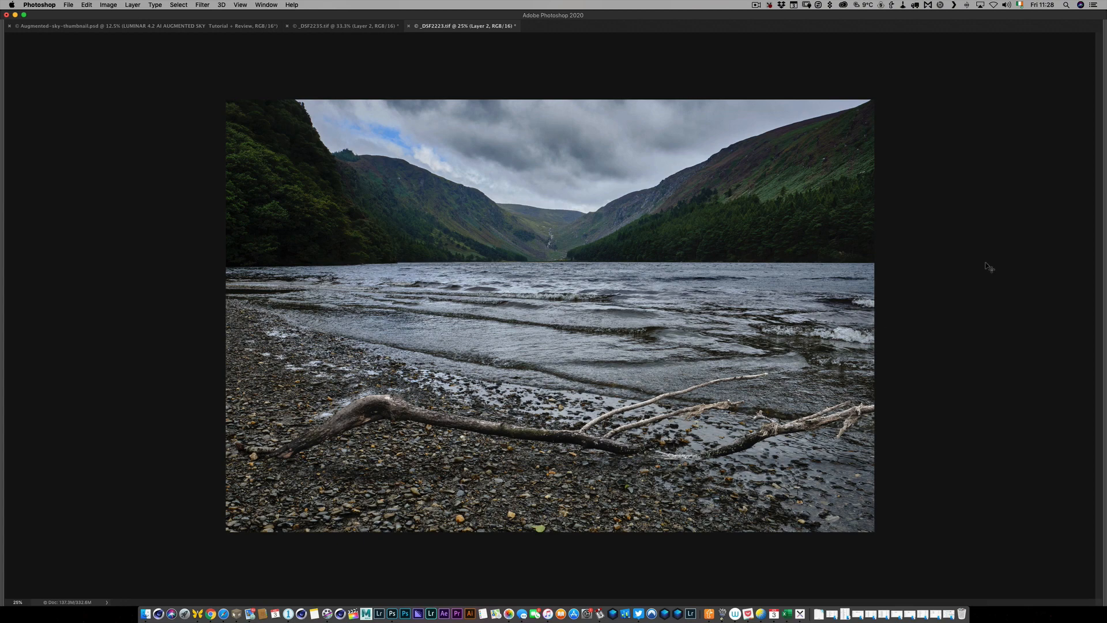
Step: Examine the log's branches and the area where it meets the water at 66.7% zoom, and return to 25%
key("super+plus")
key("super+plus")
key("super+plus")
scroll(635, 251, "down", 10)
scroll(636, 250, "right", 10)
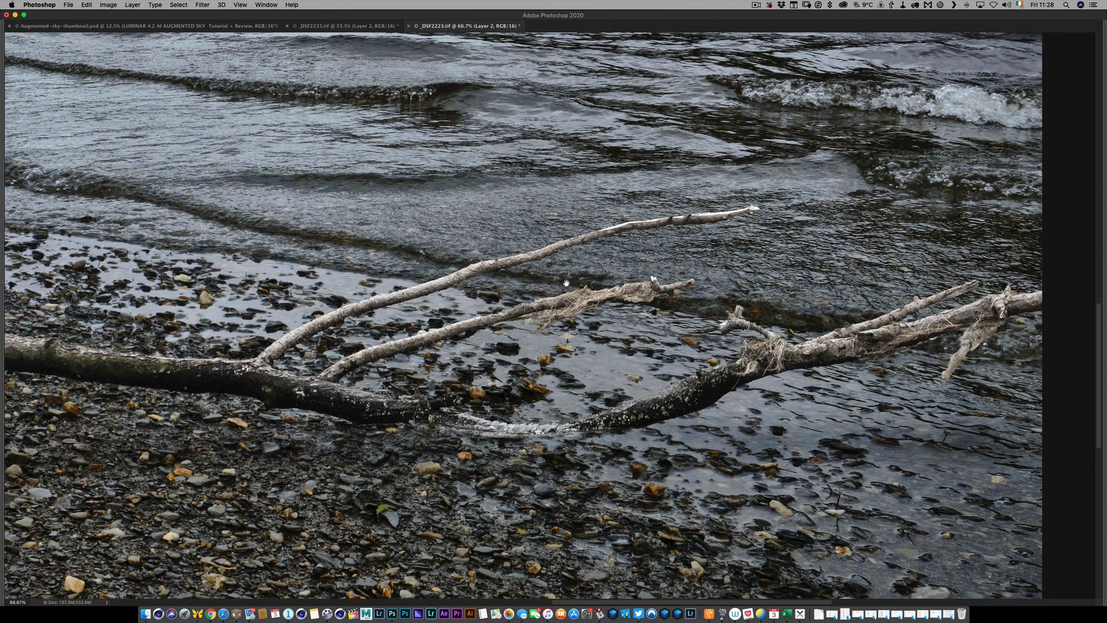
left_click_drag(565, 283, 548, 276)
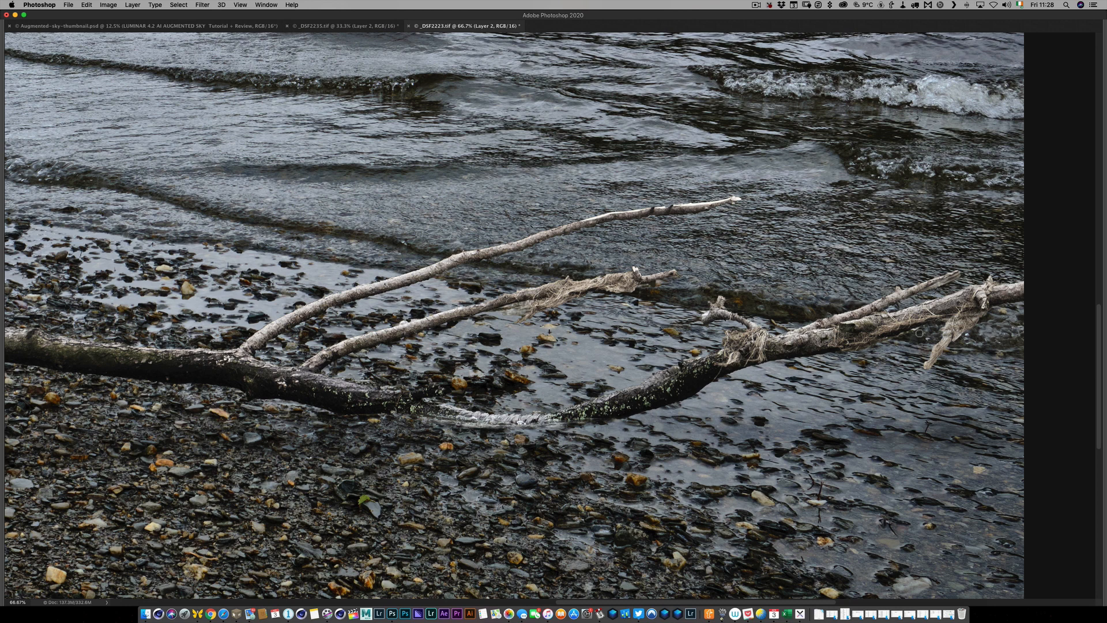
key("super+minus")
key("super+minus")
key("super+minus")
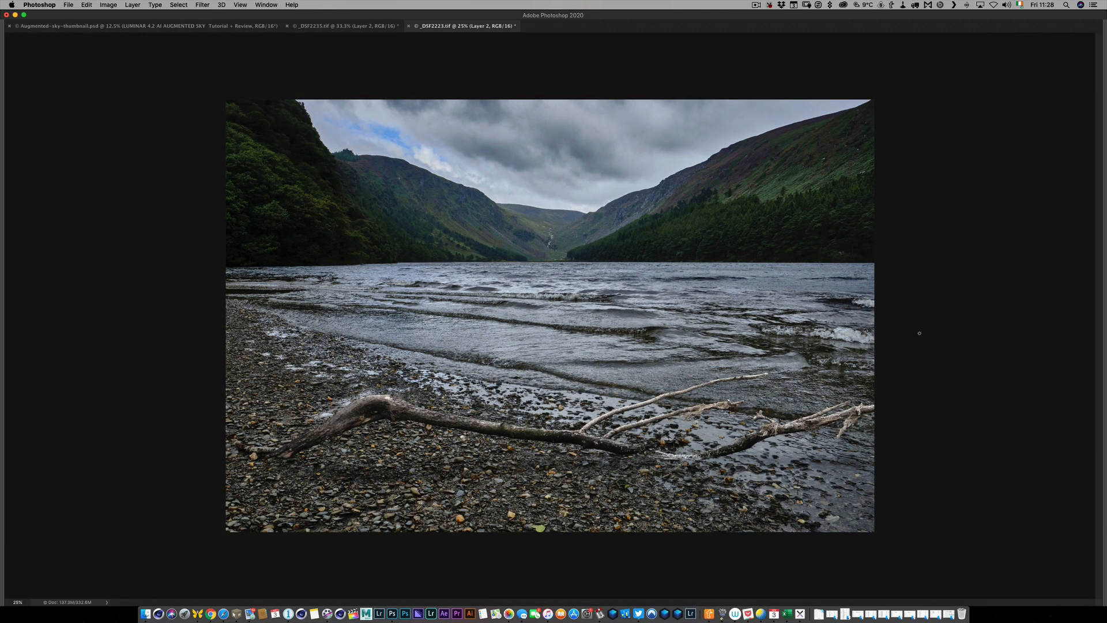
Step: Scale Group 2 to about 108.65%, rotate it about -0.54°, and position it so the log's left end reaches the photo's left edge
key("super+t")
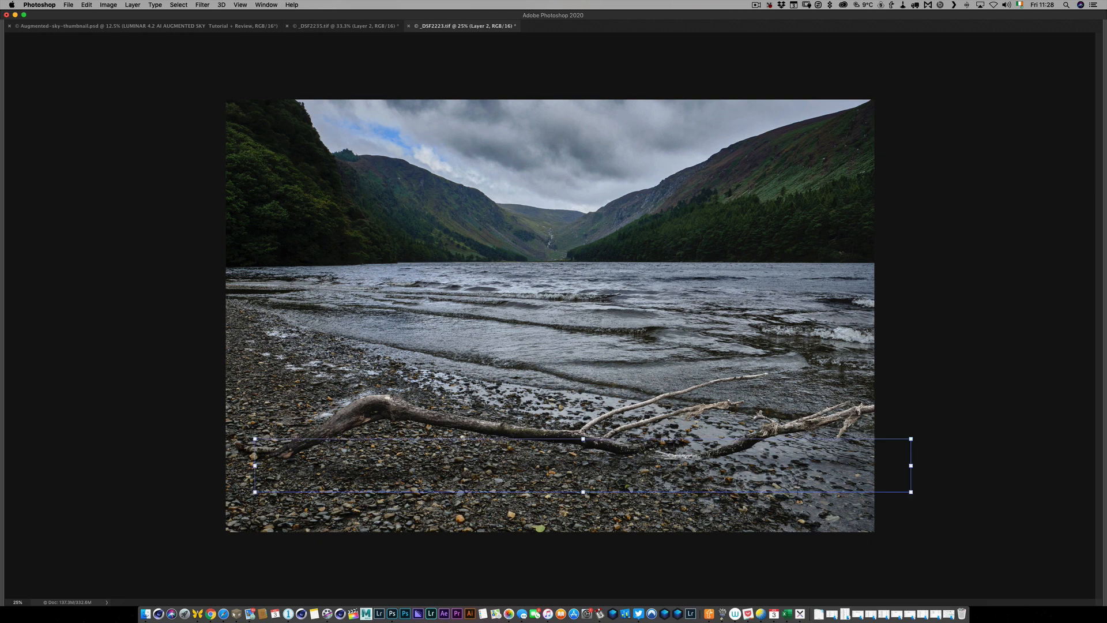
key("Return")
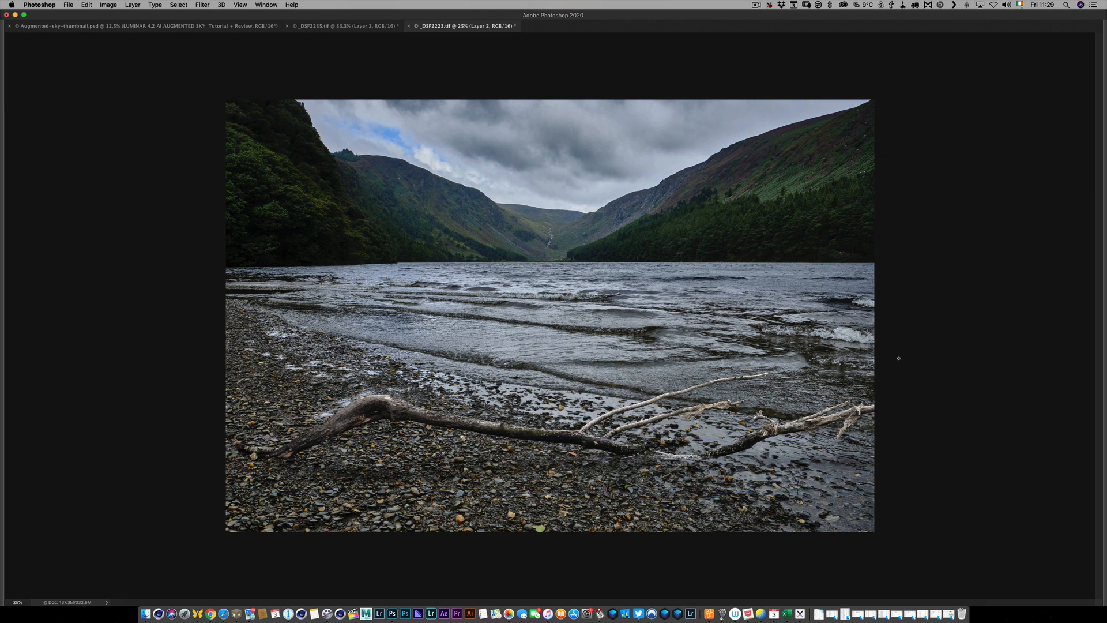
key("Tab")
left_click(991, 475)
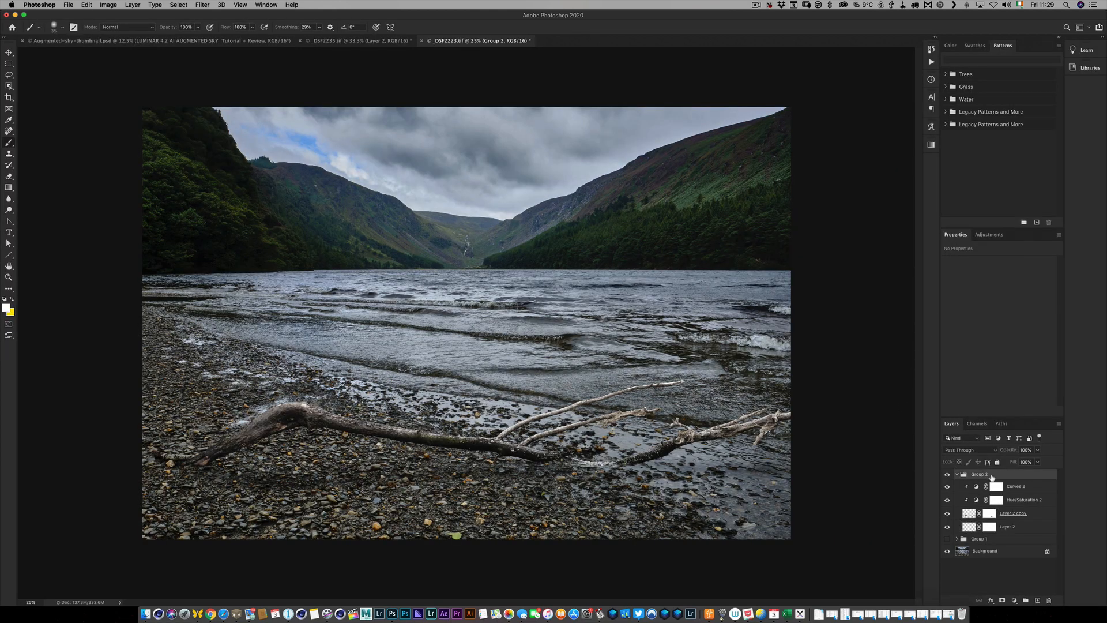
key("super+t")
left_click_drag(171, 380, 113, 352)
left_click_drag(491, 437, 492, 443)
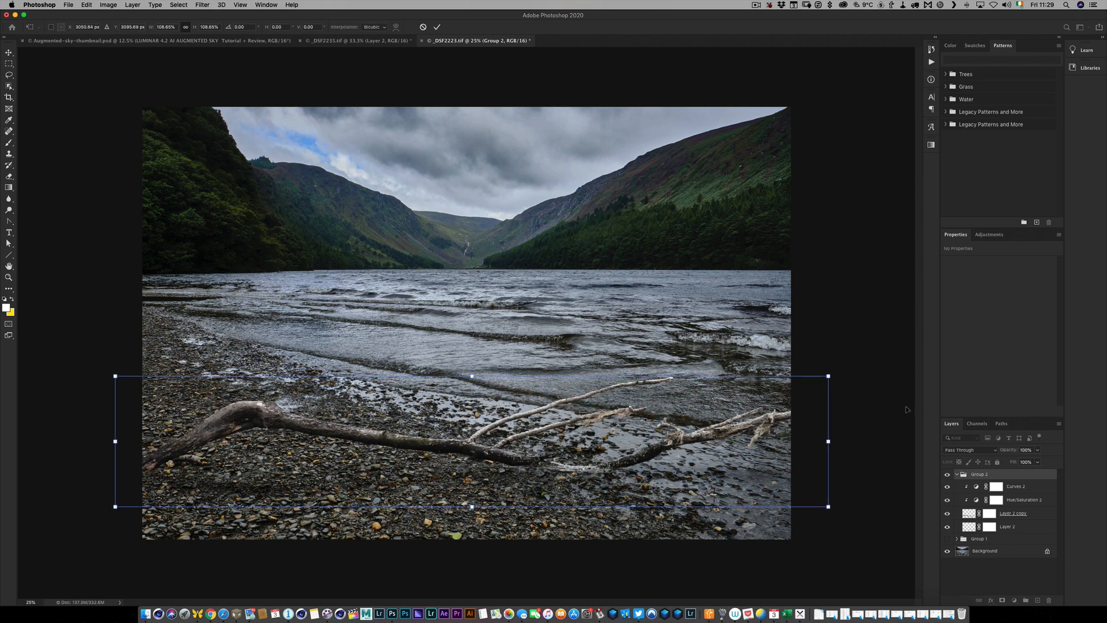
left_click_drag(841, 370, 840, 365)
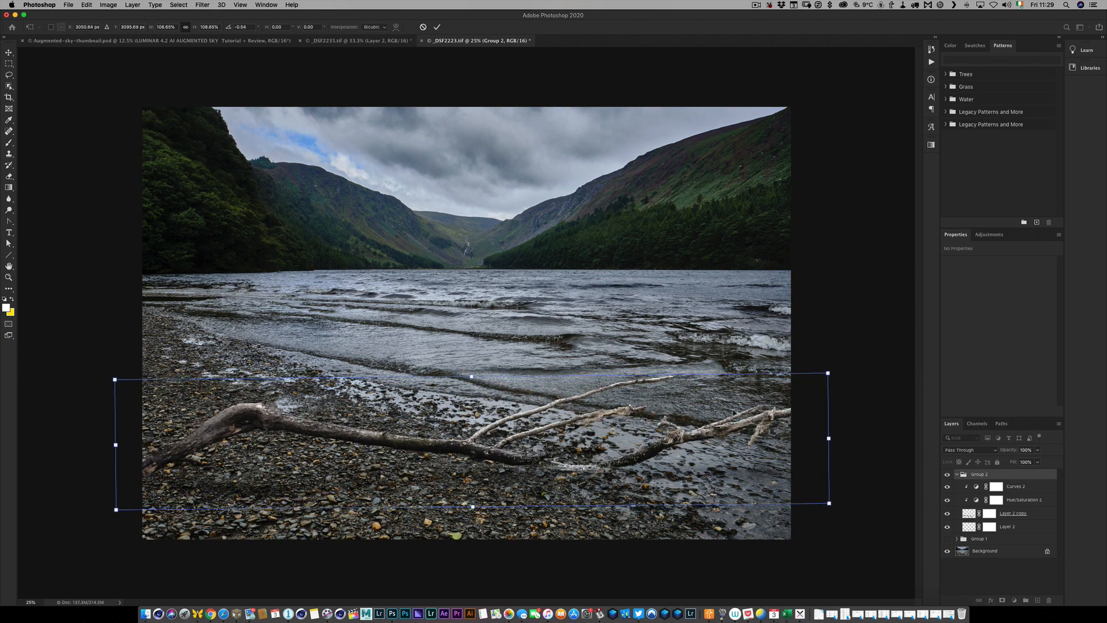
left_click_drag(771, 359, 772, 354)
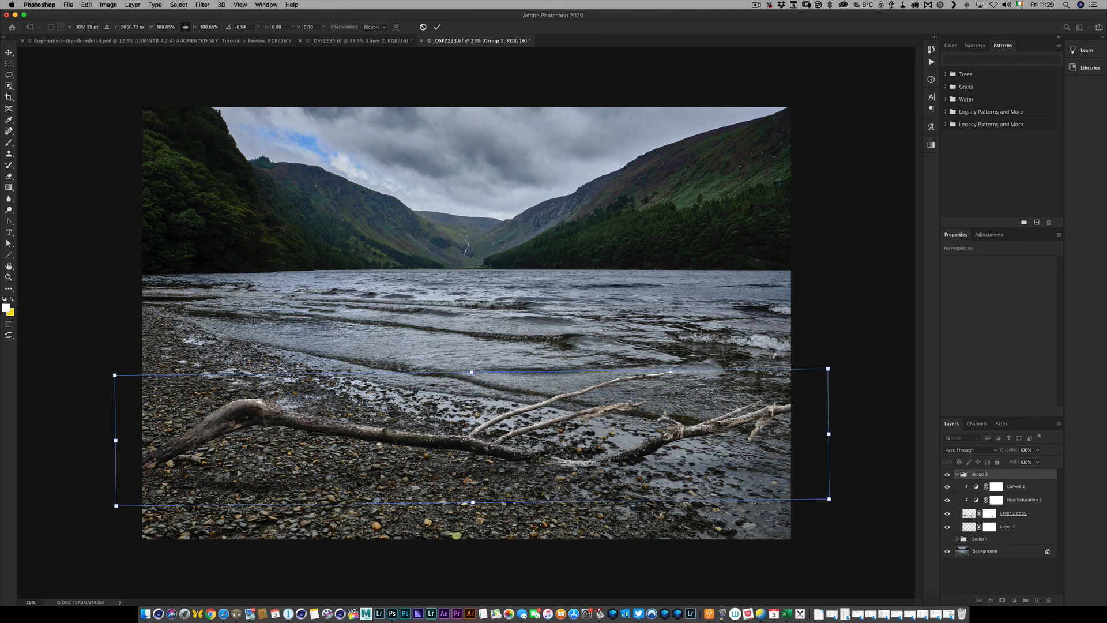
key("Return")
key("b")
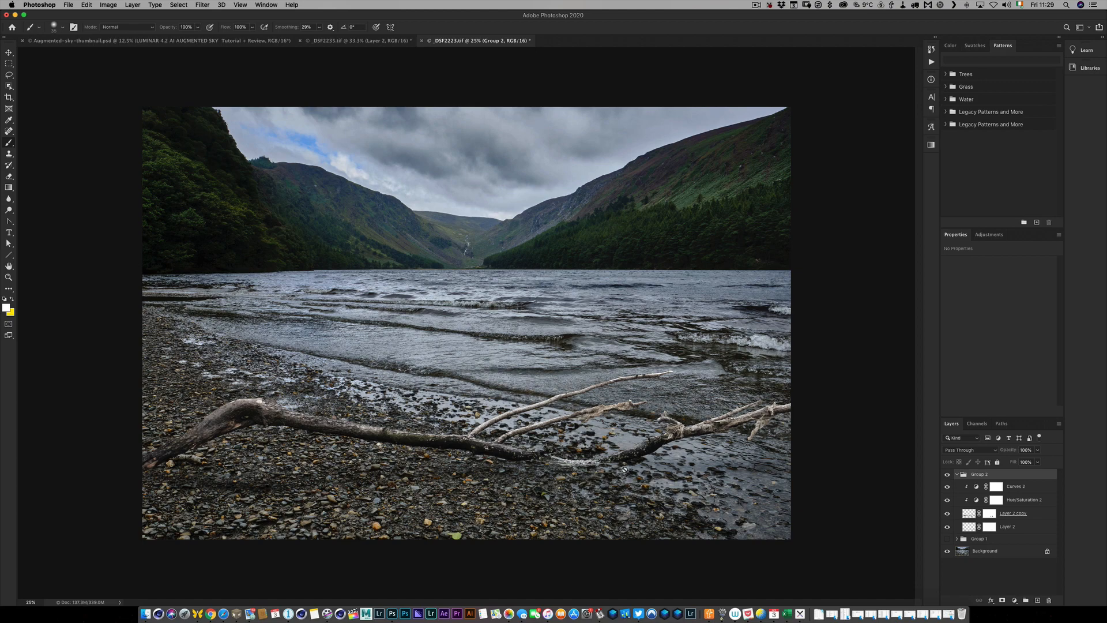
Step: Examine the enlarged log's branches and waterline at 50% zoom, and return to the whole composite at 25%
key("super+equal")
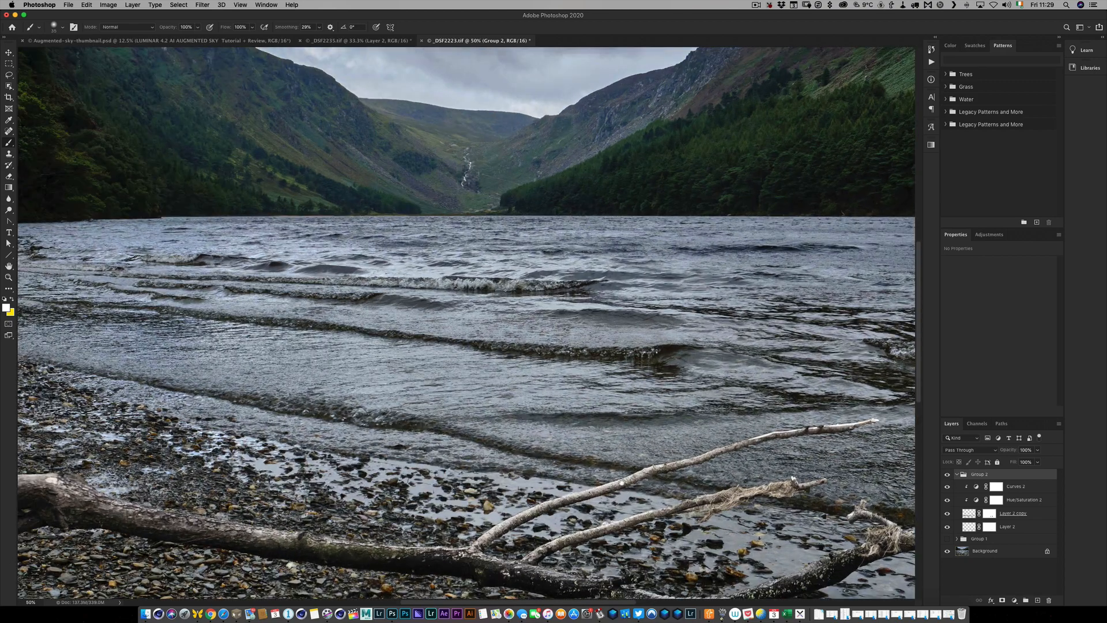
left_click_drag(624, 470, 507, 290)
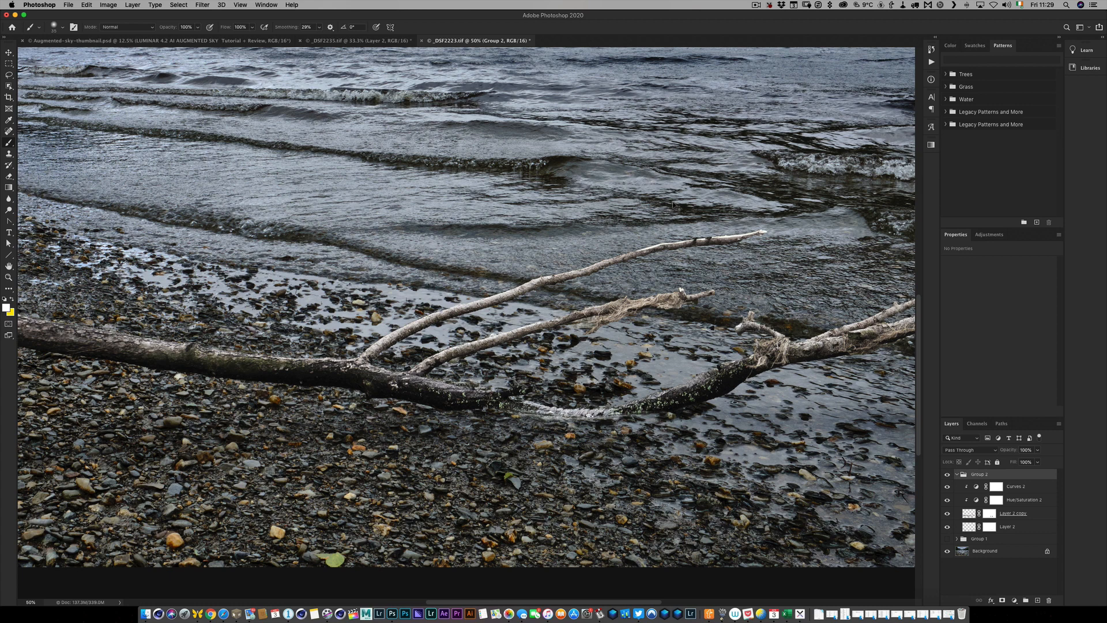
key("super+minus")
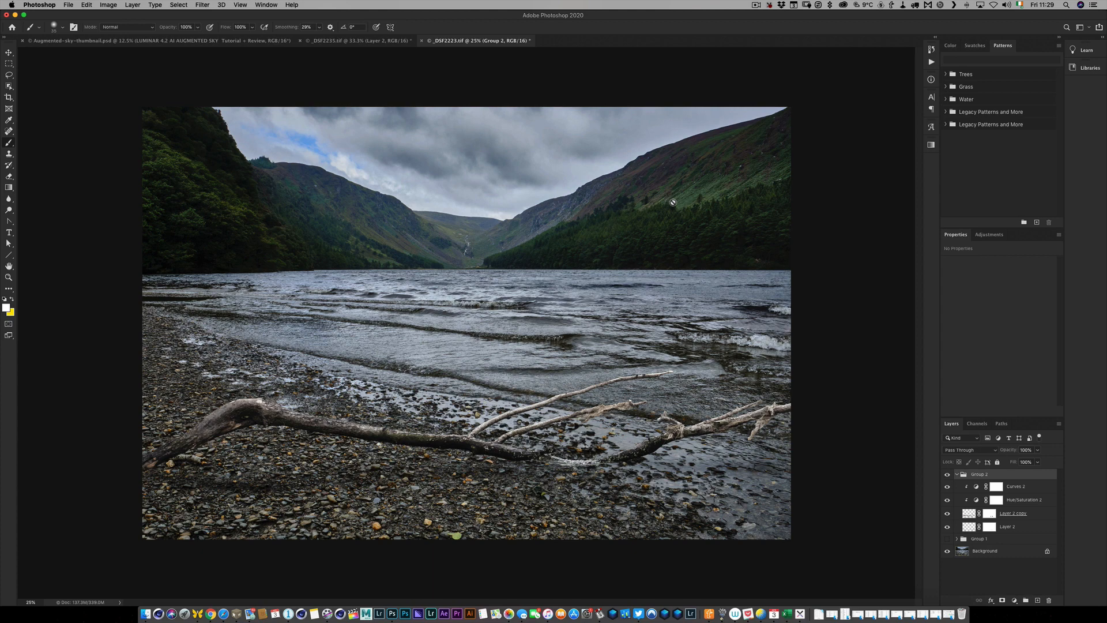